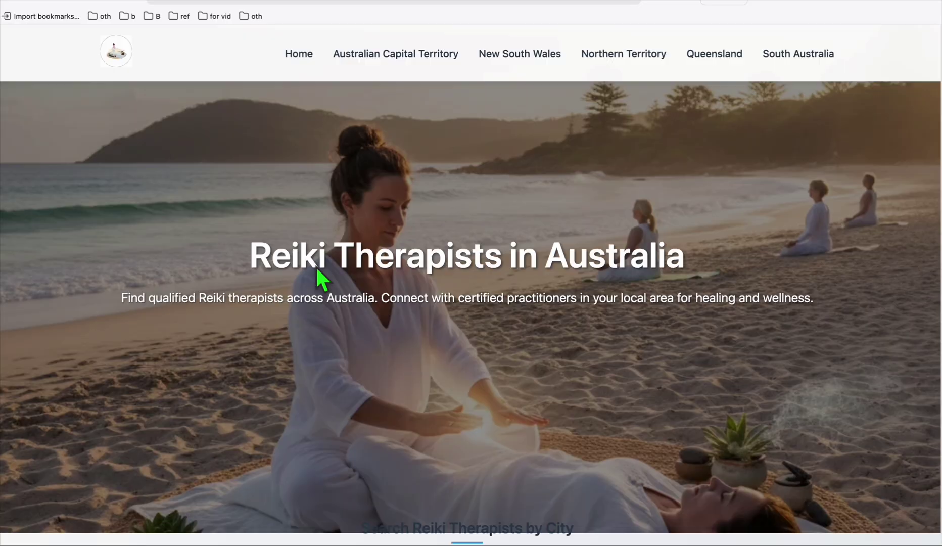
# Switch to the reiki-au.directory Search Console Performance report (72 clicks, 2.42K impressions)
pyautogui.hotkey('ctrl', 'Tab')
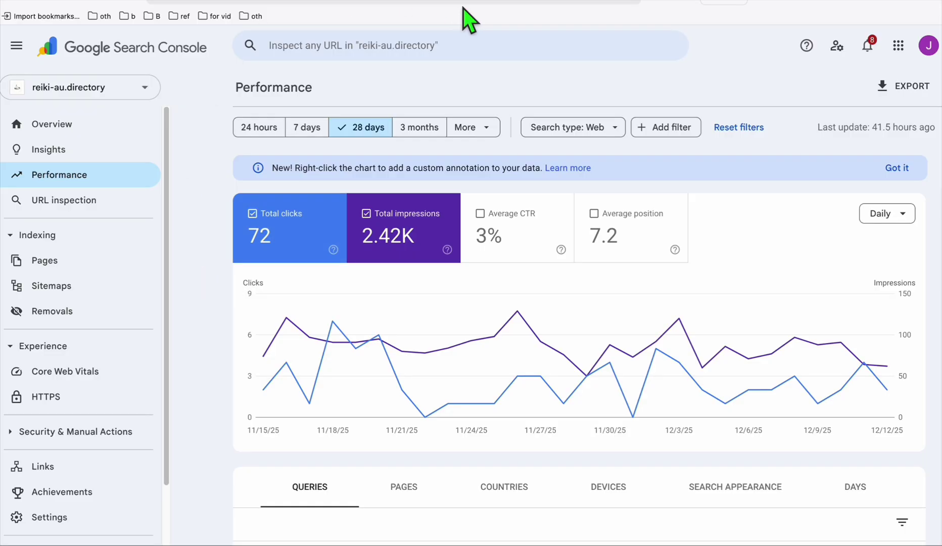
# Switch to ClickBank and scroll through the 8 'reiki' offers, including the Reiki Energy Bracelet
pyautogui.click(496, 1)
pyautogui.scroll(-10, 578, 221)
pyautogui.scroll(5, 576, 215)
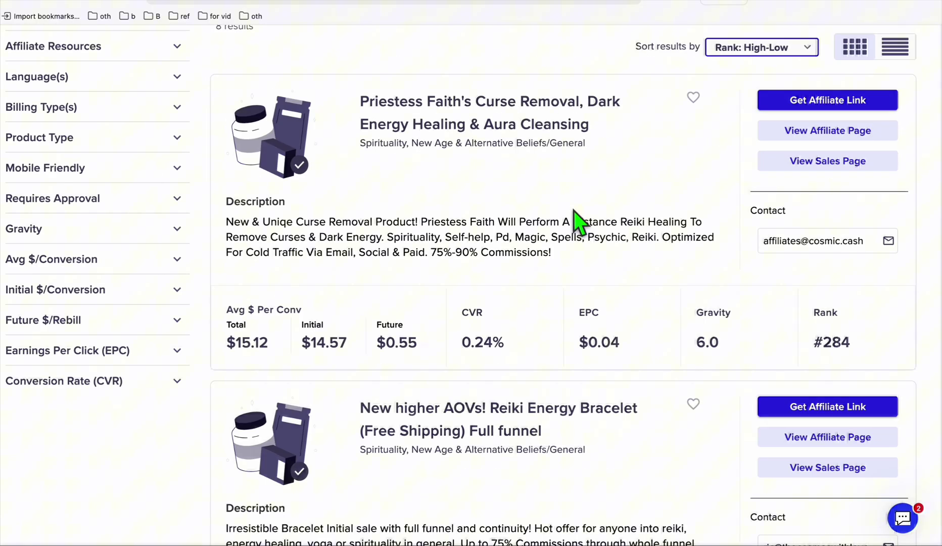
pyautogui.scroll(5, 573, 211)
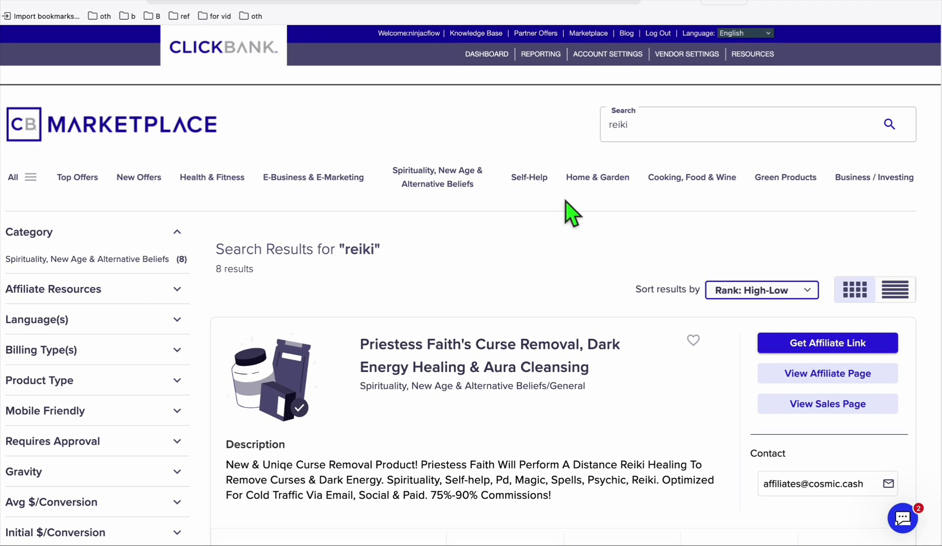
pyautogui.scroll(-3, 536, 225)
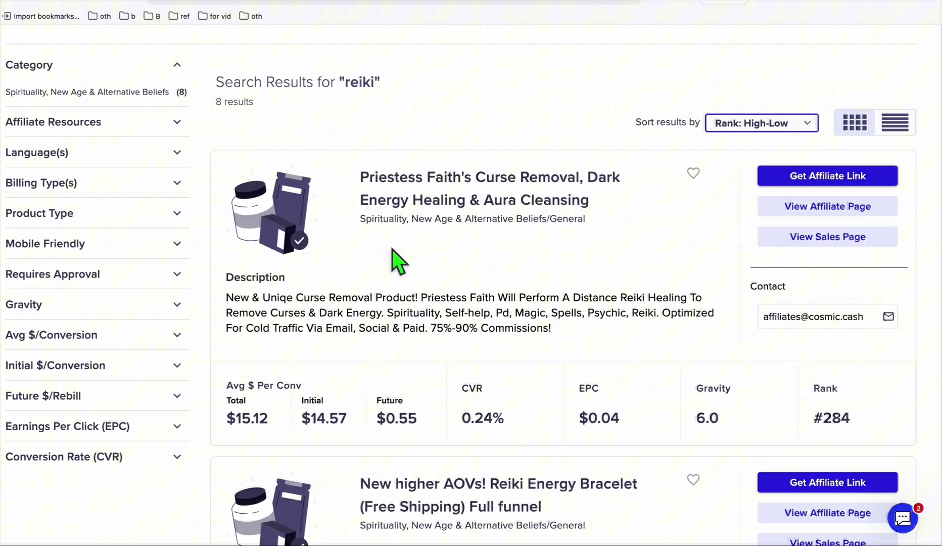
pyautogui.scroll(-7, 392, 249)
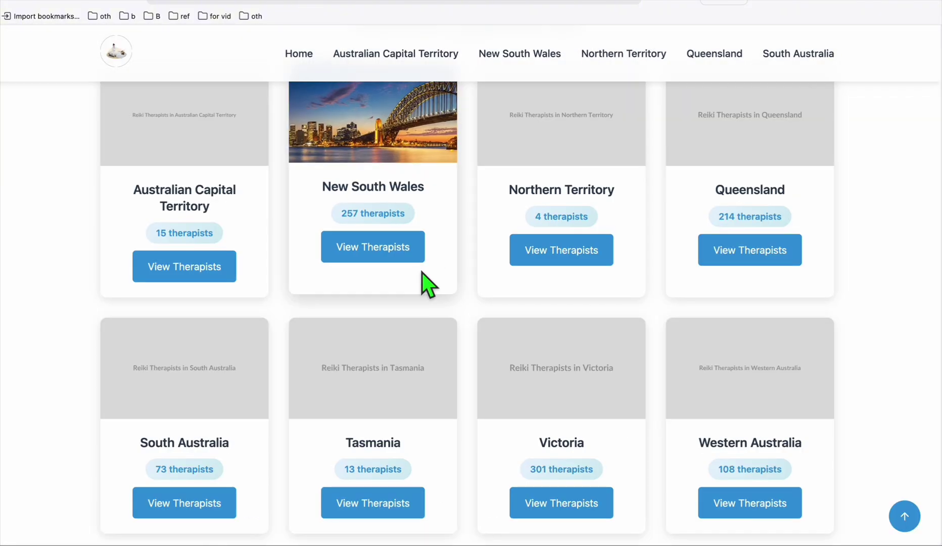
# Open the first Popular Reiki Therapists card, the Baldivis listing, and review its hours and nearby therapists
pyautogui.scroll(-8, 421, 273)
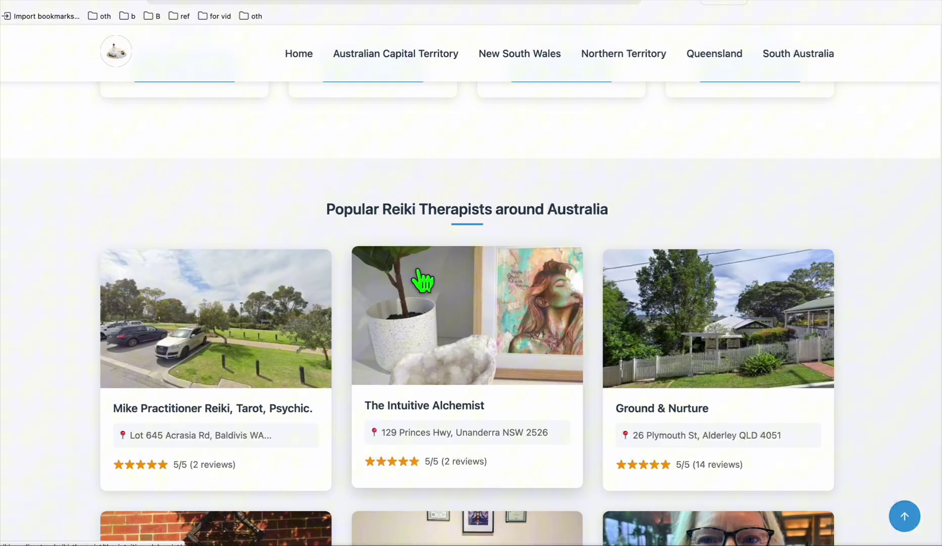
pyautogui.scroll(-2, 422, 281)
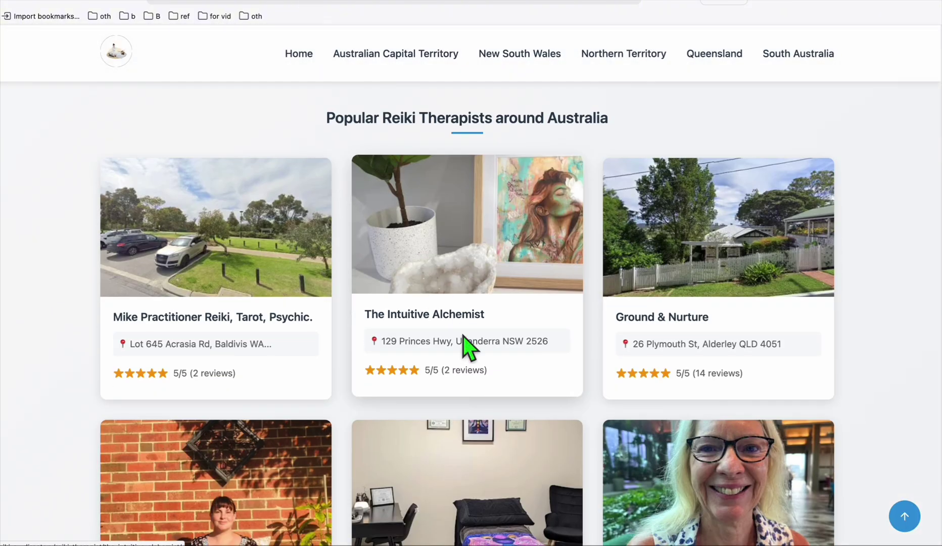
pyautogui.click(194, 315)
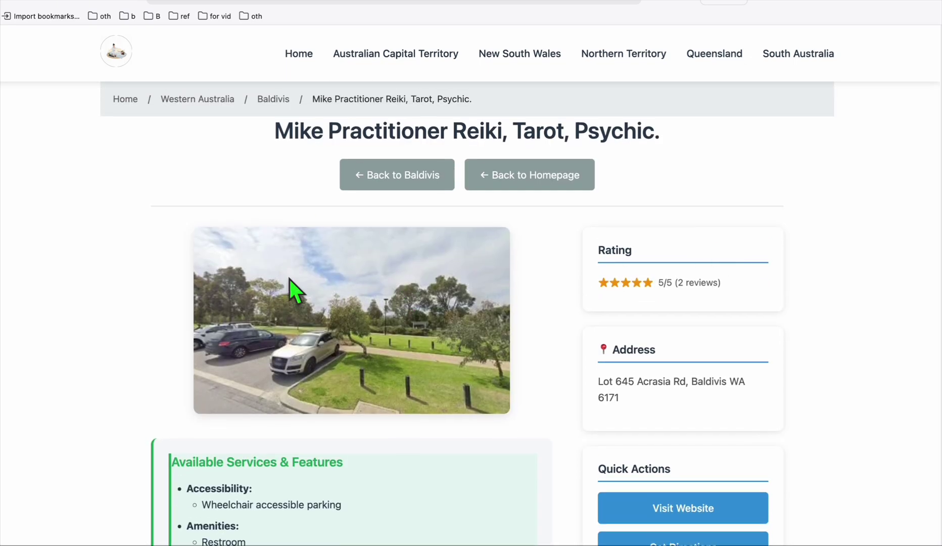
pyautogui.scroll(-8, 478, 247)
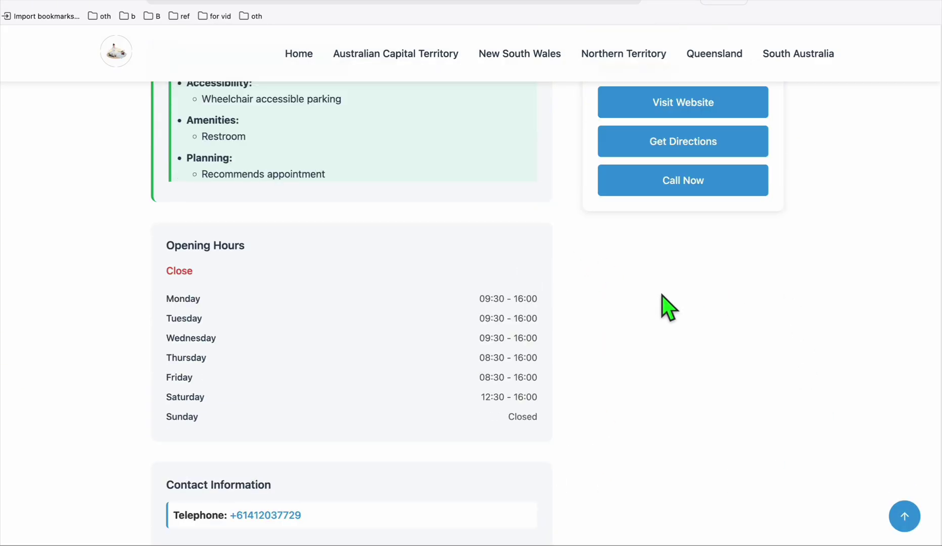
pyautogui.scroll(8, 662, 295)
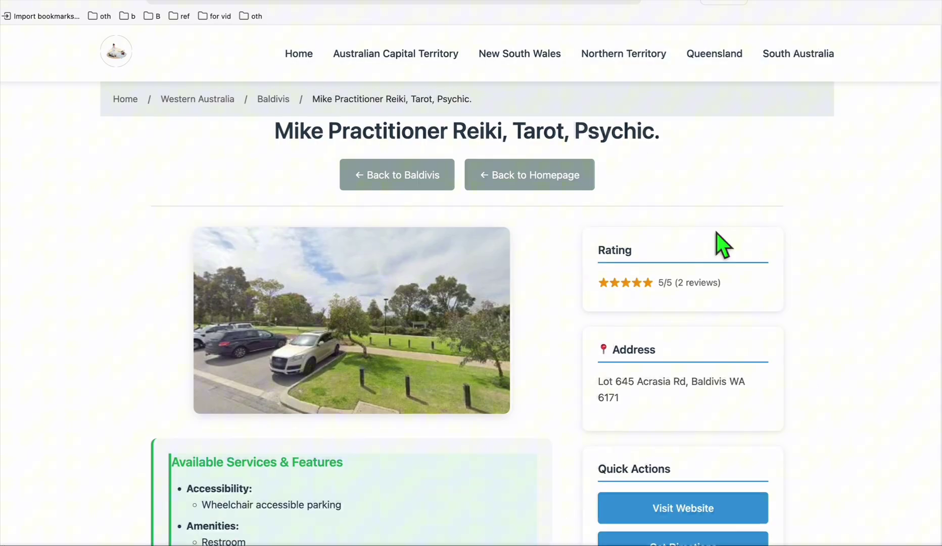
pyautogui.scroll(-8, 593, 186)
pyautogui.scroll(-10, 596, 207)
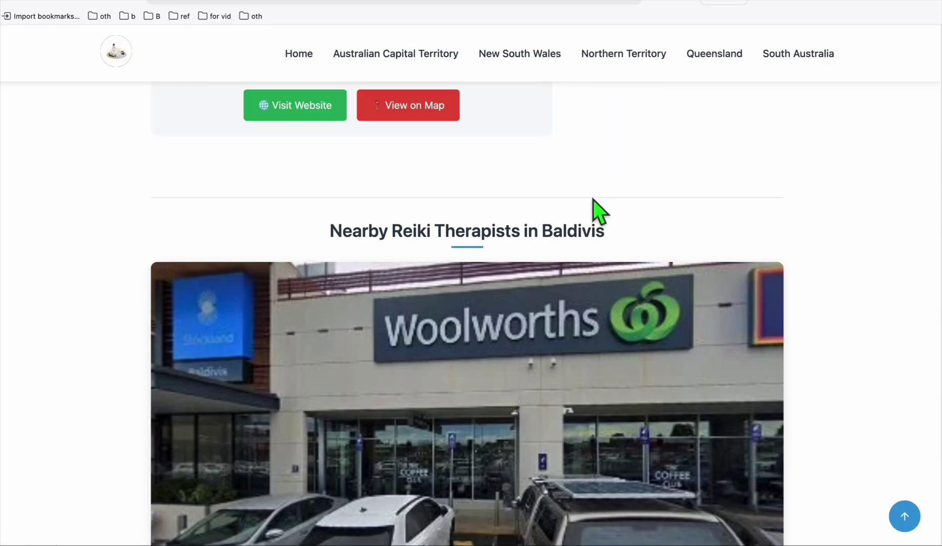
pyautogui.click(593, 4)
pyautogui.scroll(-4, 463, 237)
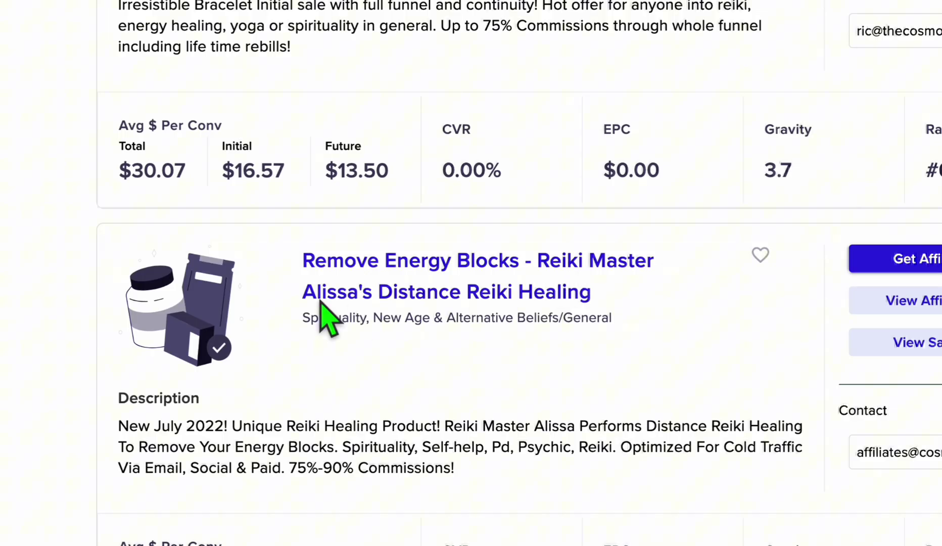
pyautogui.scroll(-5, 461, 338)
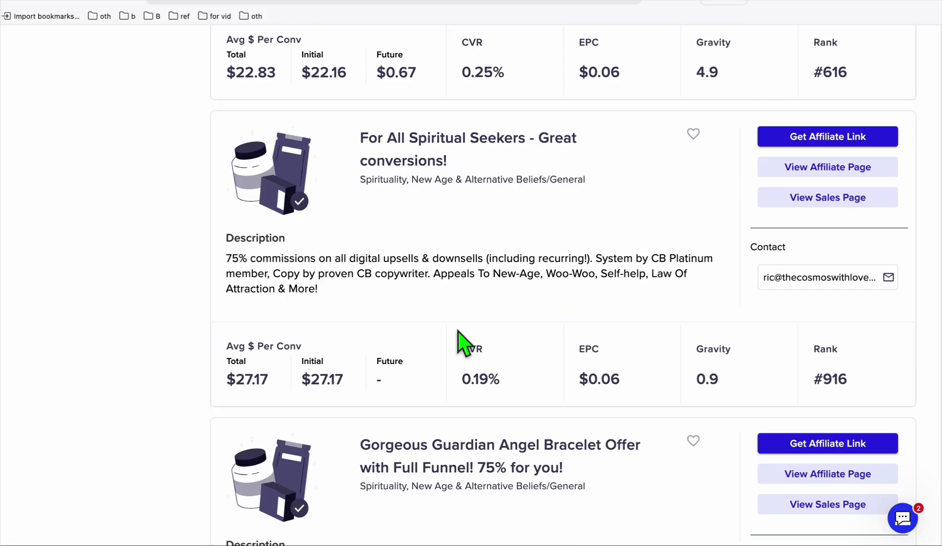
pyautogui.scroll(-2, 458, 342)
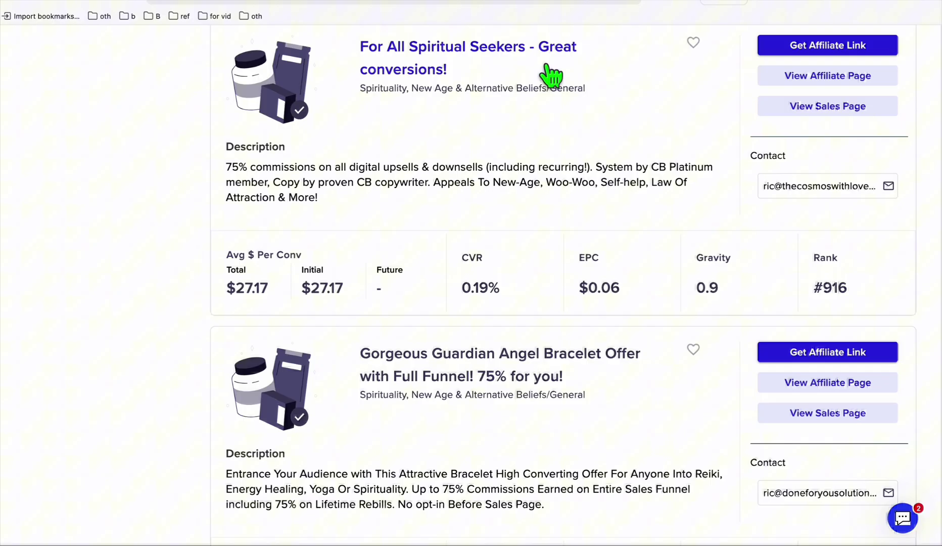
pyautogui.click(389, 6)
pyautogui.scroll(-10, 495, 252)
pyautogui.scroll(15, 493, 251)
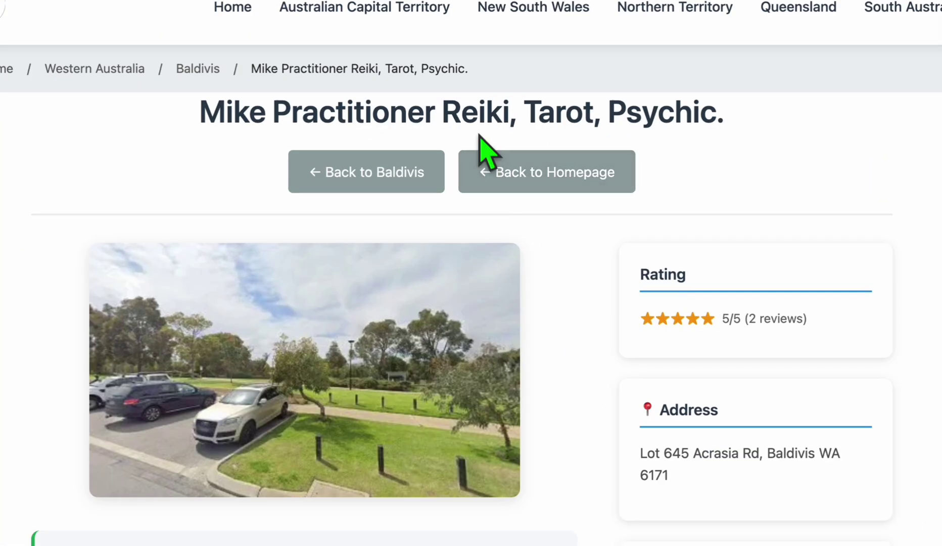
pyautogui.doubleClick(479, 133)
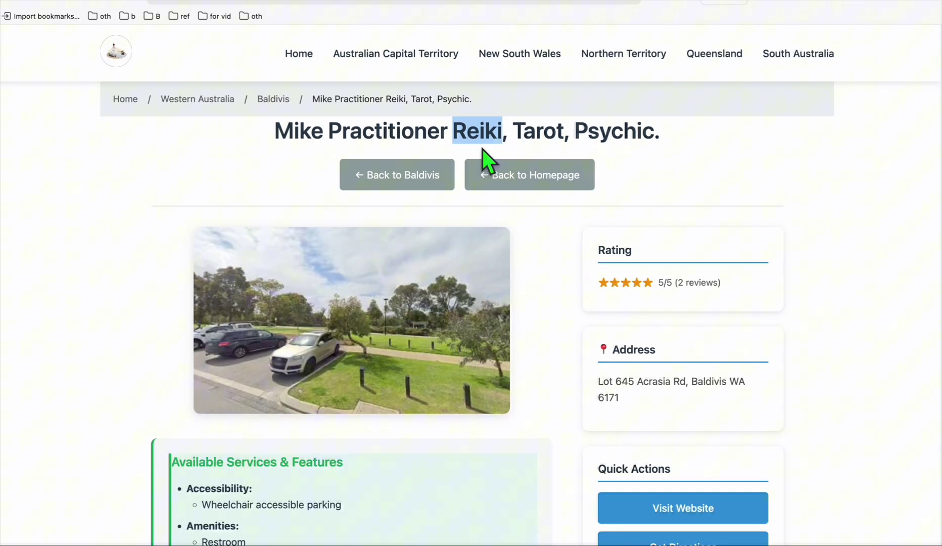
pyautogui.click(581, 2)
pyautogui.scroll(3, 544, 183)
pyautogui.scroll(5, 543, 184)
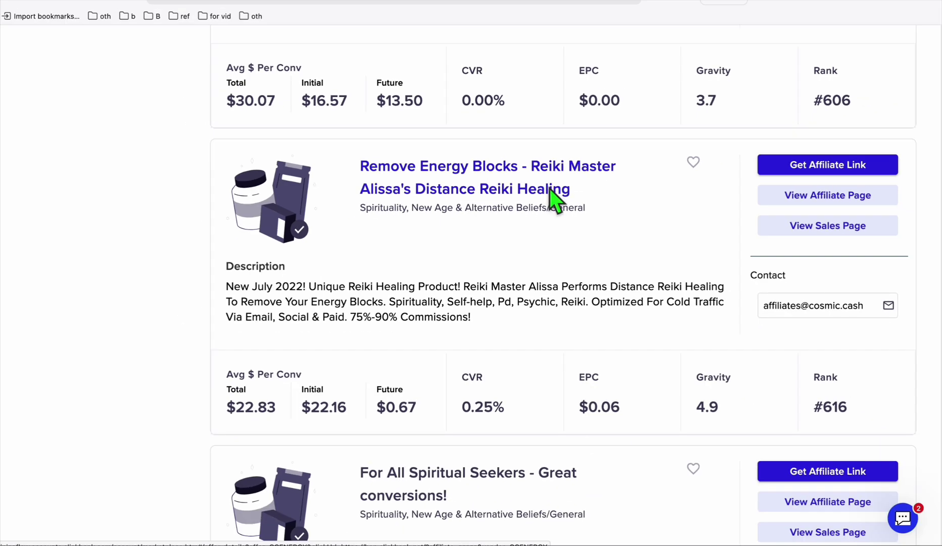
# Scroll the Spirituality, New Age & Alternative Beliefs offers down to Moon Reading's stats
pyautogui.scroll(10, 460, 275)
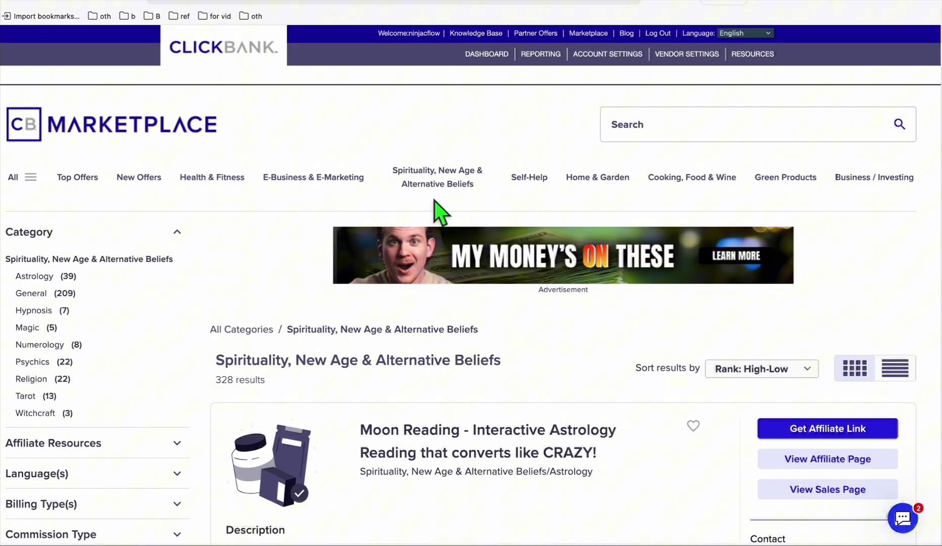
pyautogui.scroll(-1, 434, 201)
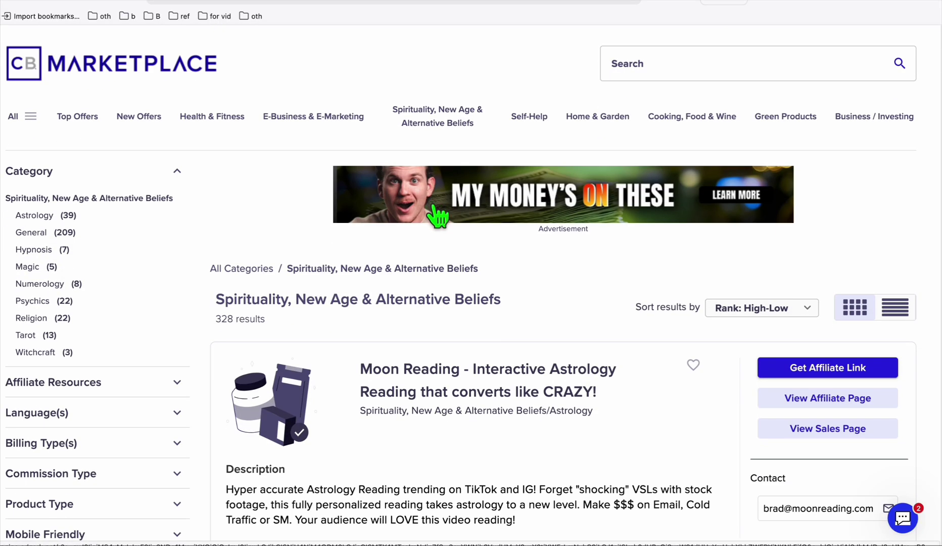
pyautogui.scroll(-3, 591, 252)
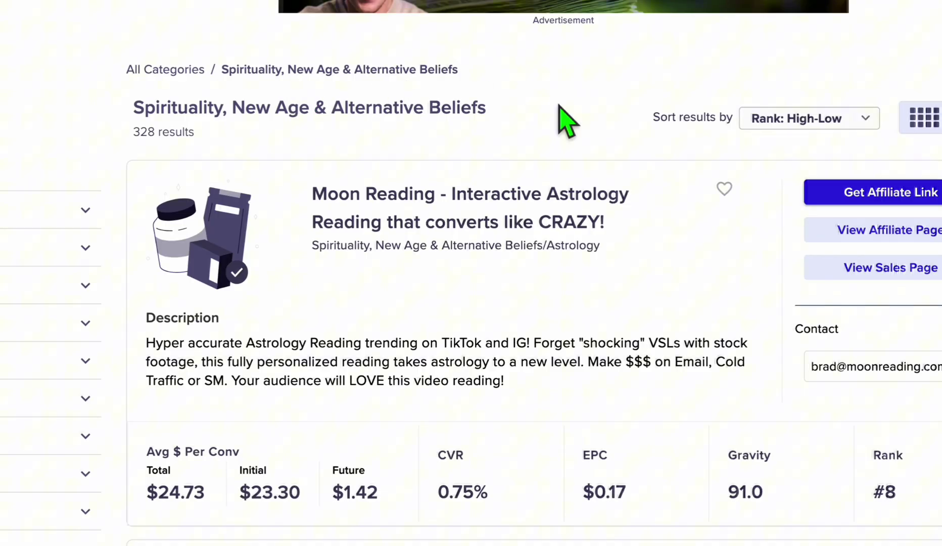
pyautogui.scroll(-1, 576, 126)
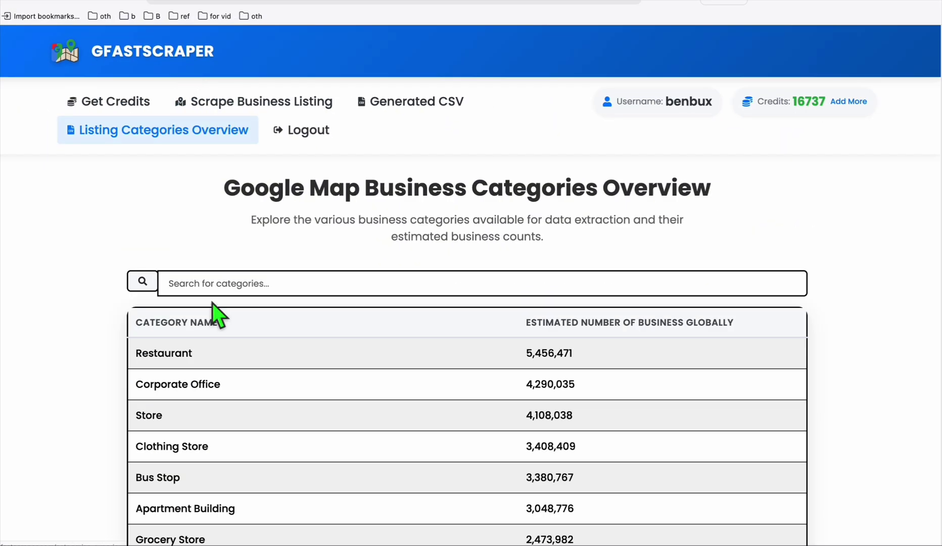
# Filter the business categories by 'astro' and select the Astrologer category name
pyautogui.click(237, 281)
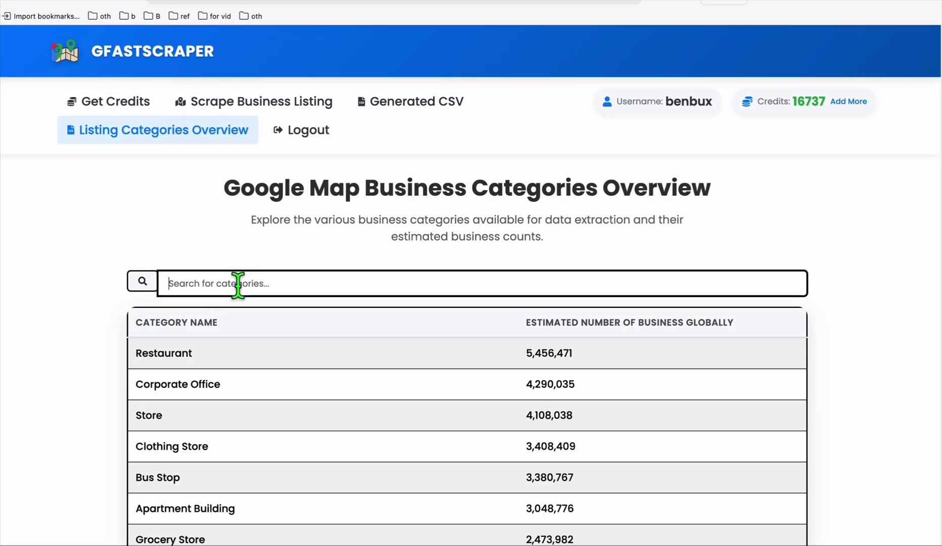
pyautogui.write('astro')
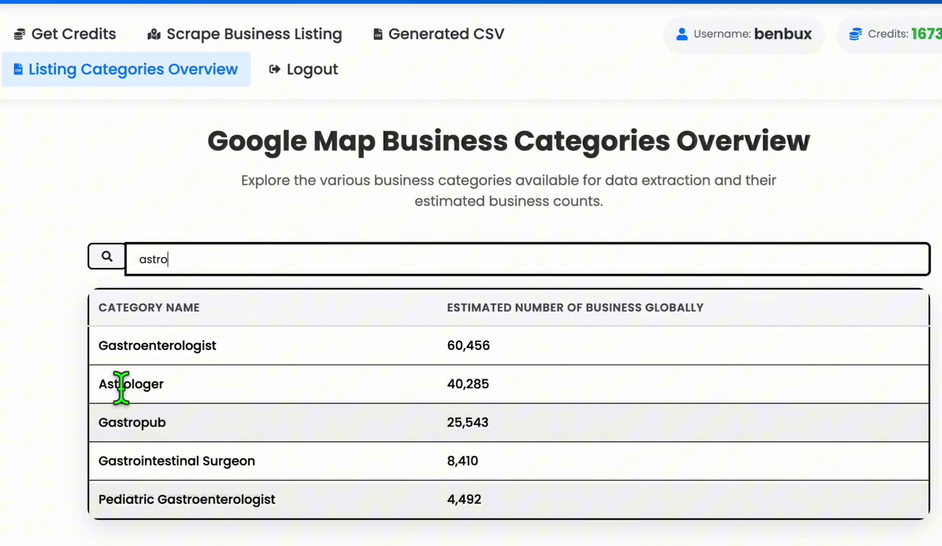
pyautogui.click(109, 385)
pyautogui.moveTo(186, 391); pyautogui.dragTo(96, 382)
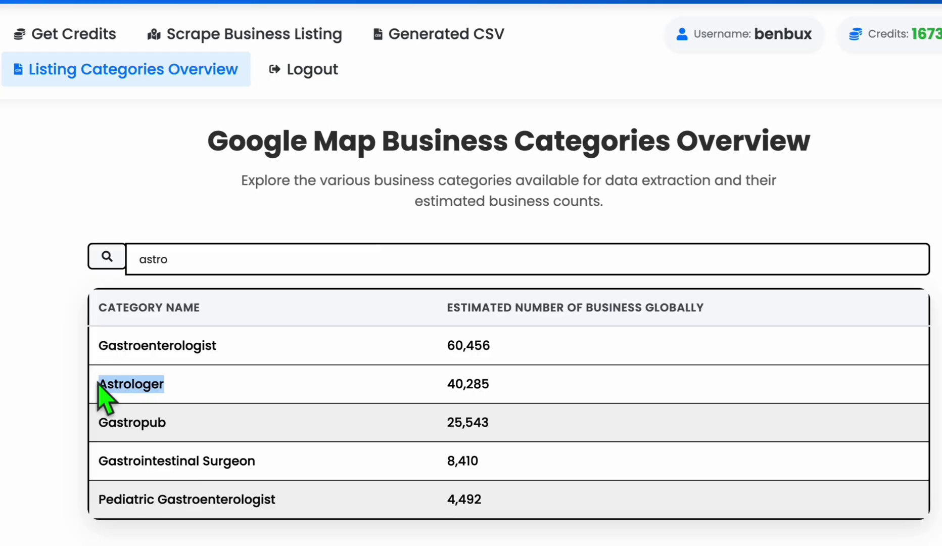
pyautogui.click(96, 381)
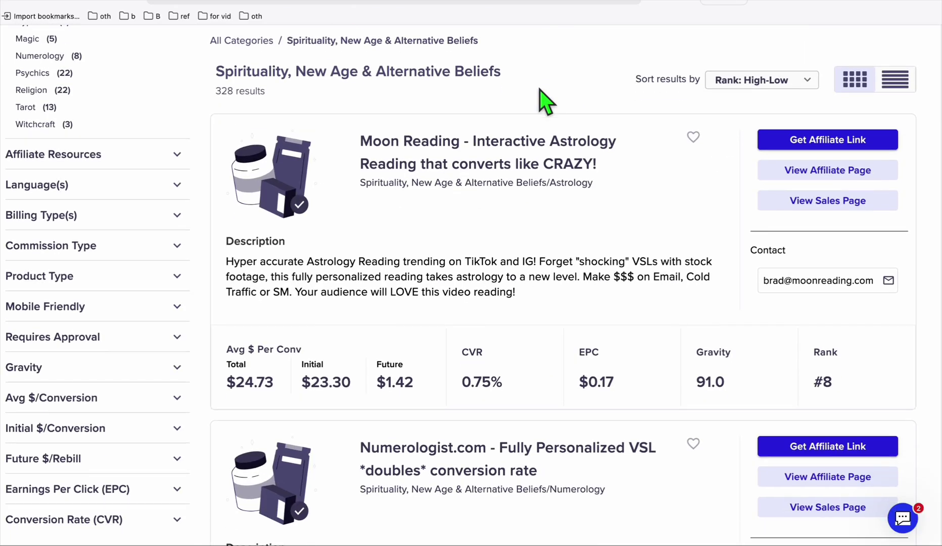
pyautogui.scroll(-3, 542, 98)
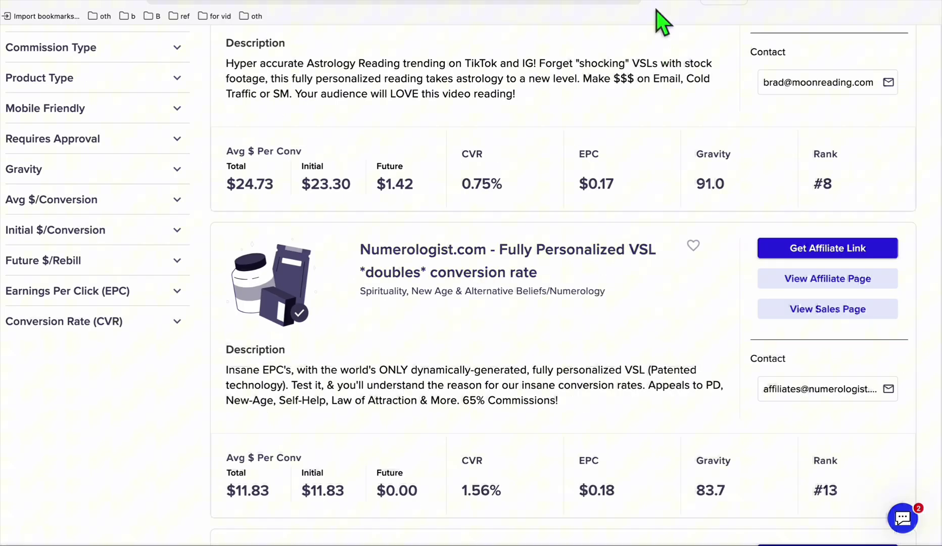
# Change the category search to 'numer' and select Numerologist and its 4,207 business count
pyautogui.click(657, 21)
pyautogui.doubleClick(152, 294)
pyautogui.write('numer')
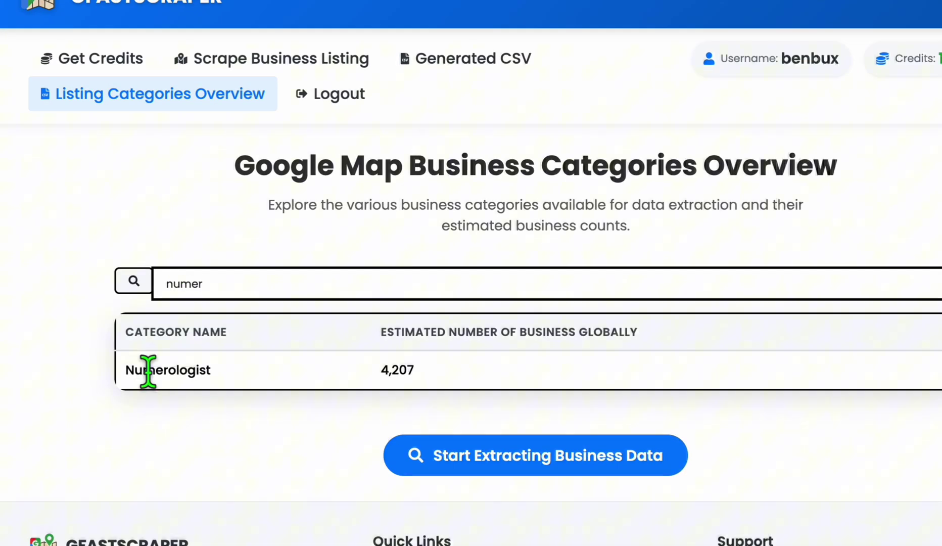
pyautogui.moveTo(127, 371); pyautogui.dragTo(206, 371)
pyautogui.moveTo(365, 376); pyautogui.dragTo(413, 375)
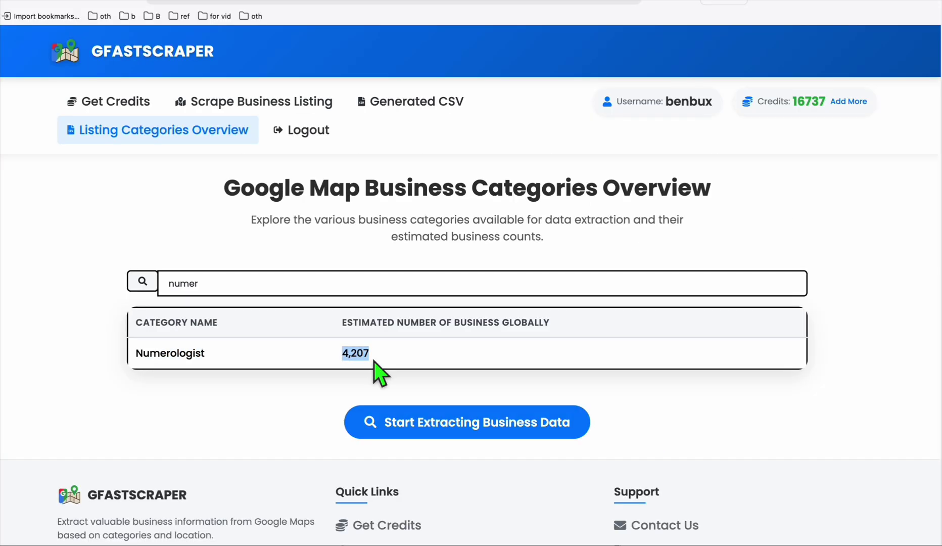
# Glance at the Reiki listing page, then scroll further through the ClickBank offer list
pyautogui.click(520, 5)
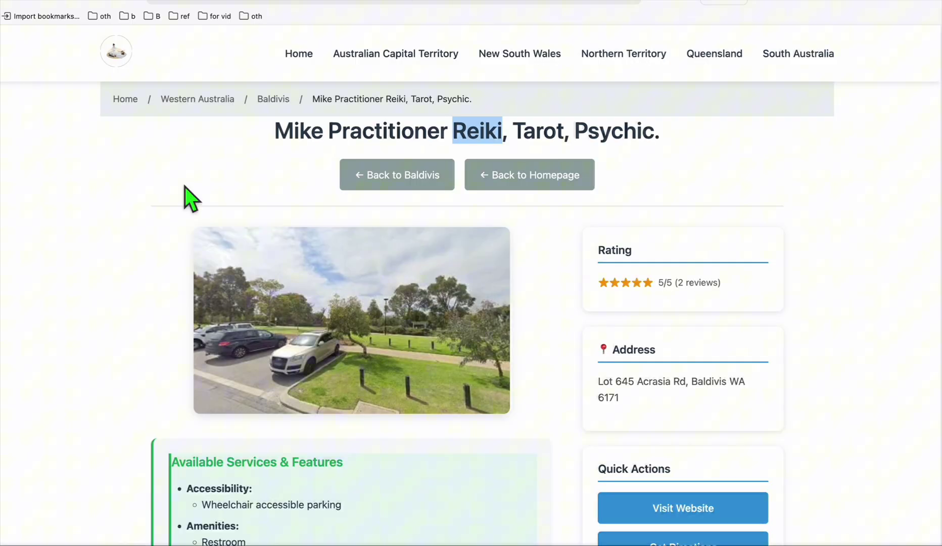
pyautogui.click(520, 4)
pyautogui.scroll(-5, 521, 204)
pyautogui.scroll(-1, 521, 205)
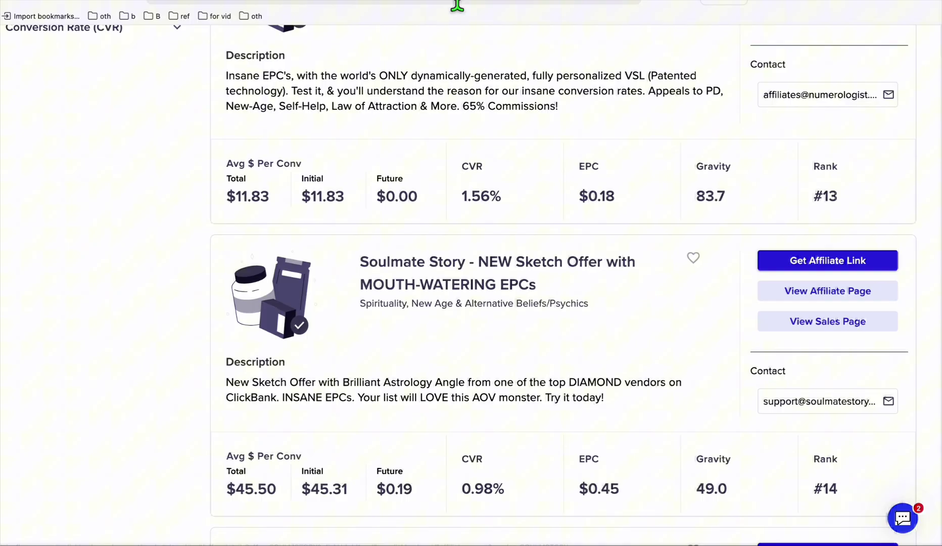
# Change the category search to 'marri' and select the Marriage Counselor category name
pyautogui.click(455, 5)
pyautogui.moveTo(243, 283); pyautogui.dragTo(130, 281)
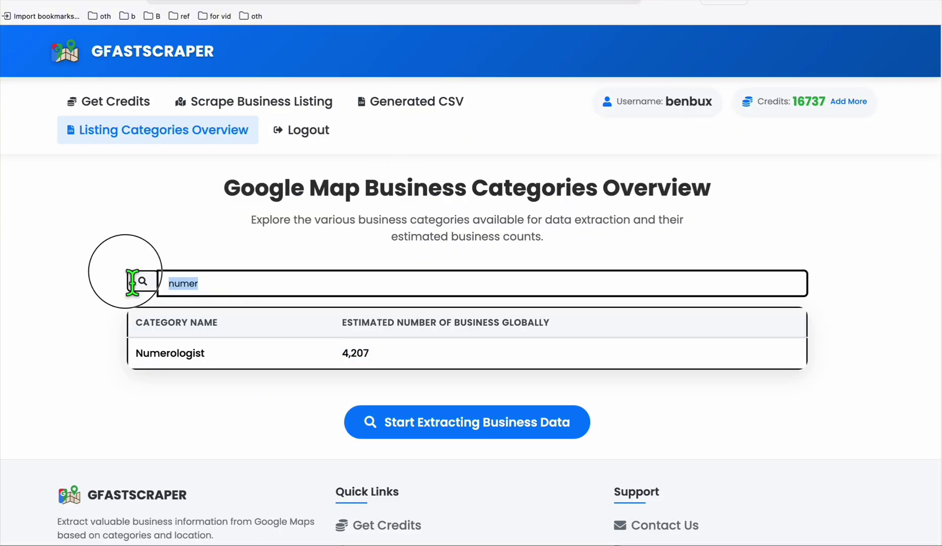
pyautogui.write('marri')
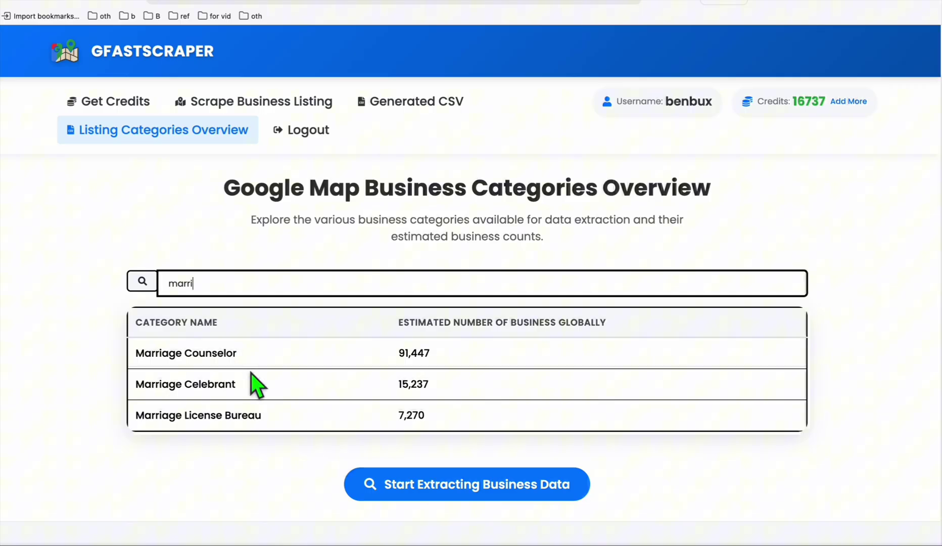
pyautogui.moveTo(235, 352); pyautogui.dragTo(24, 328)
pyautogui.click(34, 337)
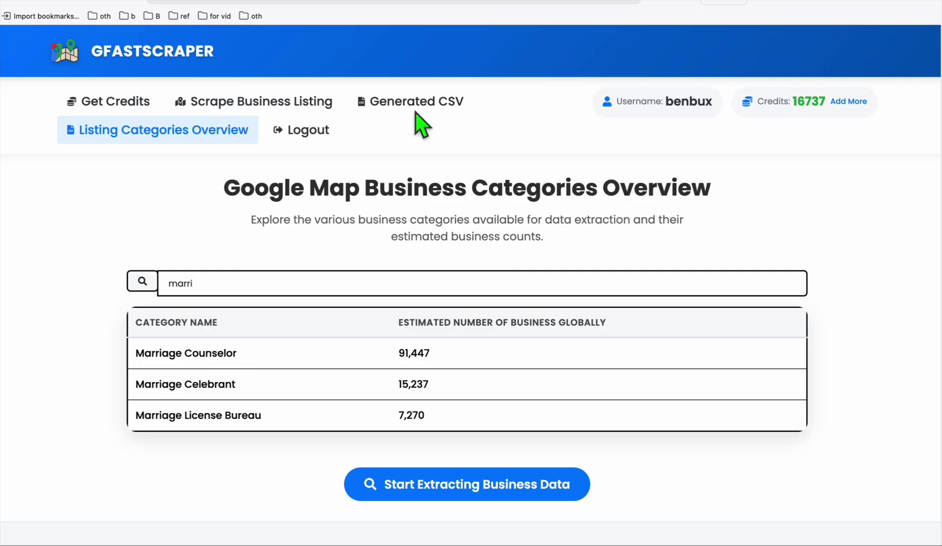
pyautogui.click(543, 5)
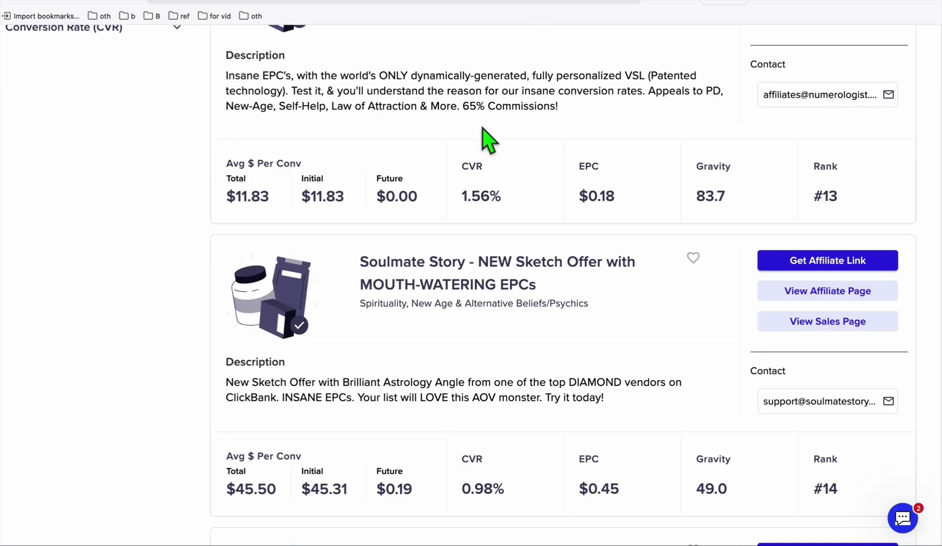
pyautogui.click(661, 2)
pyautogui.moveTo(244, 359); pyautogui.dragTo(138, 351)
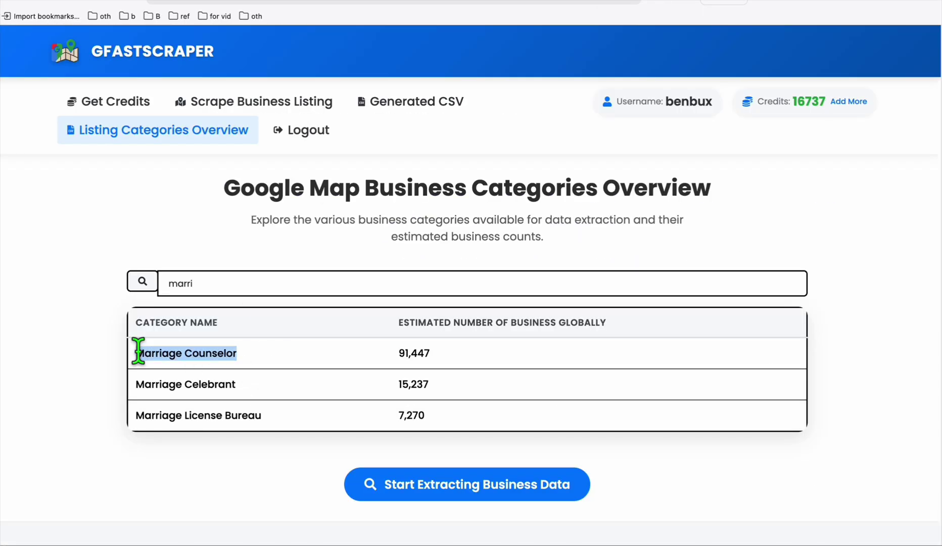
# Scroll through the Tattoo Shops state listings, then the Boat Repair and Public Toilets directory sites
pyautogui.click(238, 2)
pyautogui.scroll(-3, 237, 111)
pyautogui.scroll(3, 268, 166)
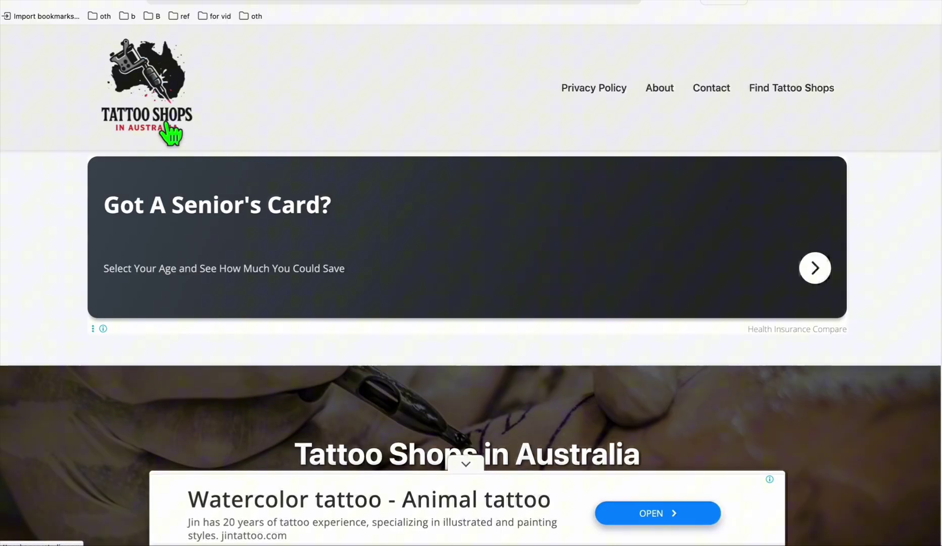
pyautogui.scroll(-2, 195, 152)
pyautogui.scroll(-2, 279, 222)
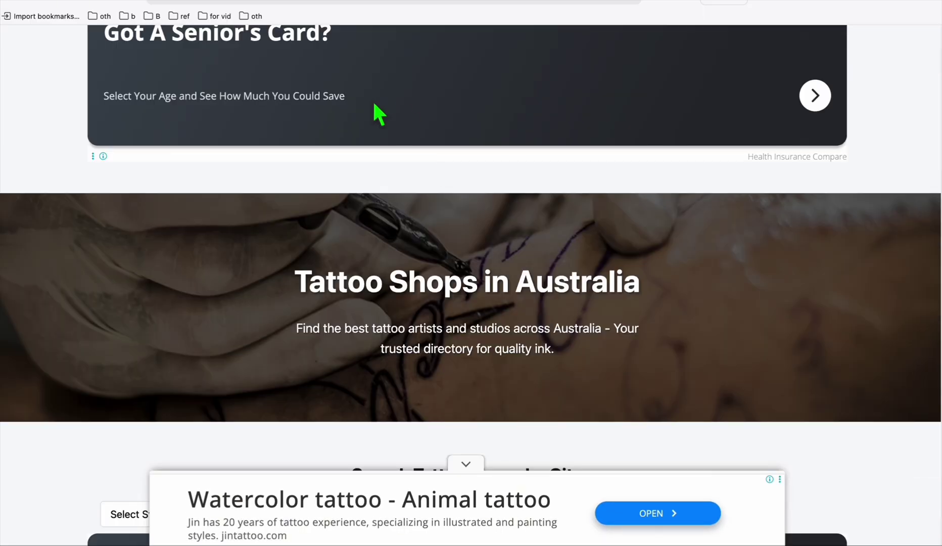
pyautogui.scroll(-2, 353, 121)
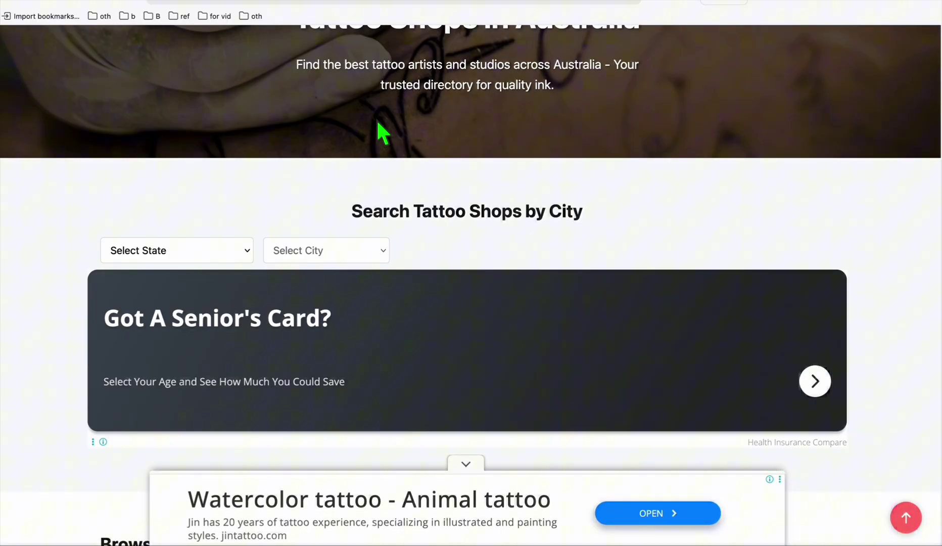
pyautogui.scroll(-5, 387, 141)
pyautogui.scroll(-8, 460, 213)
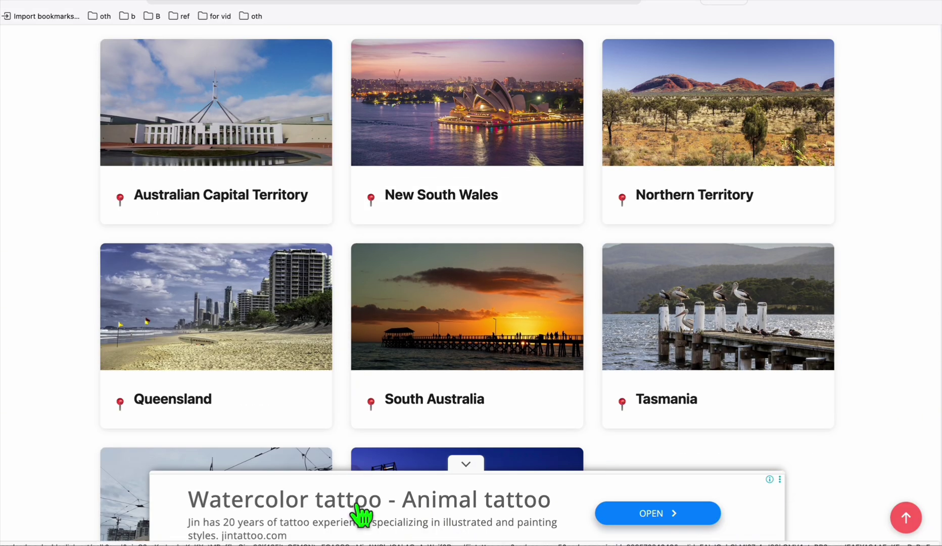
pyautogui.scroll(13, 360, 513)
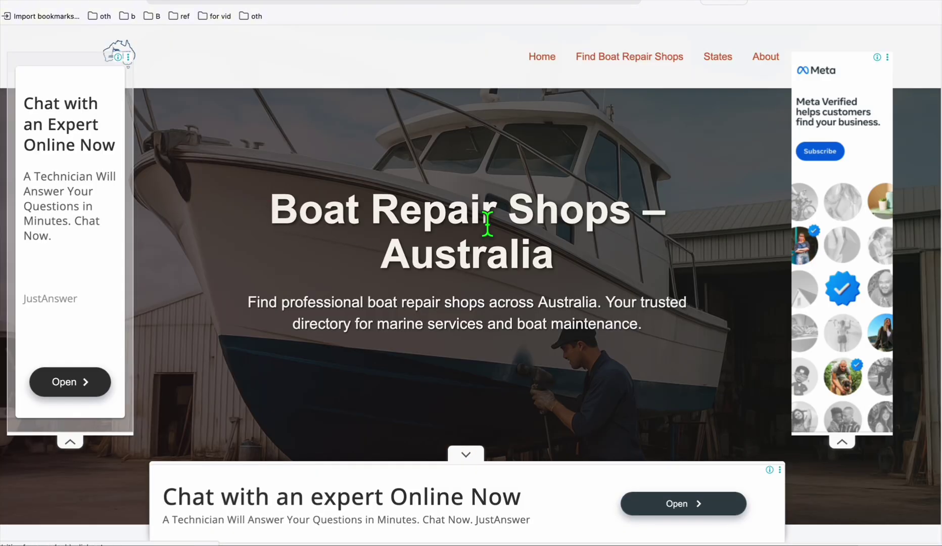
pyautogui.scroll(-3, 487, 222)
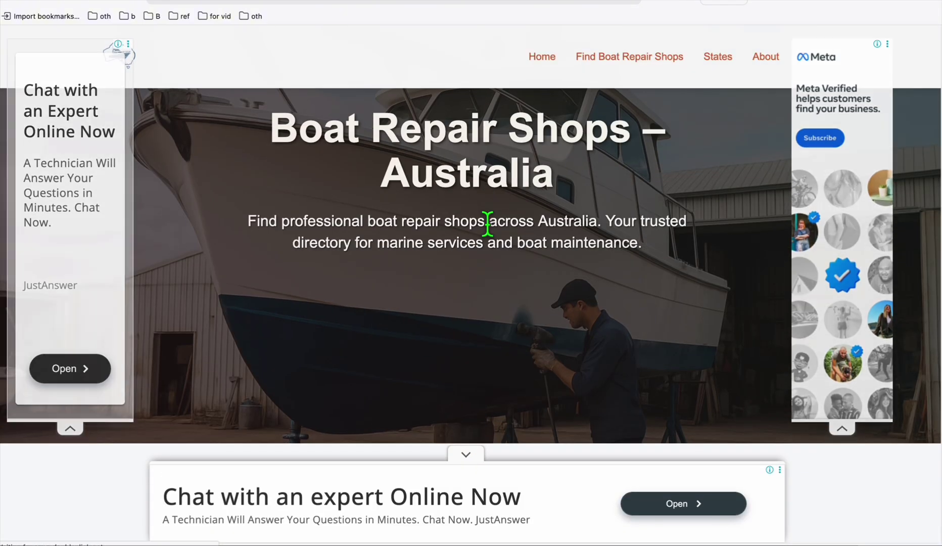
pyautogui.scroll(4, 227, 242)
pyautogui.scroll(-10, 442, 457)
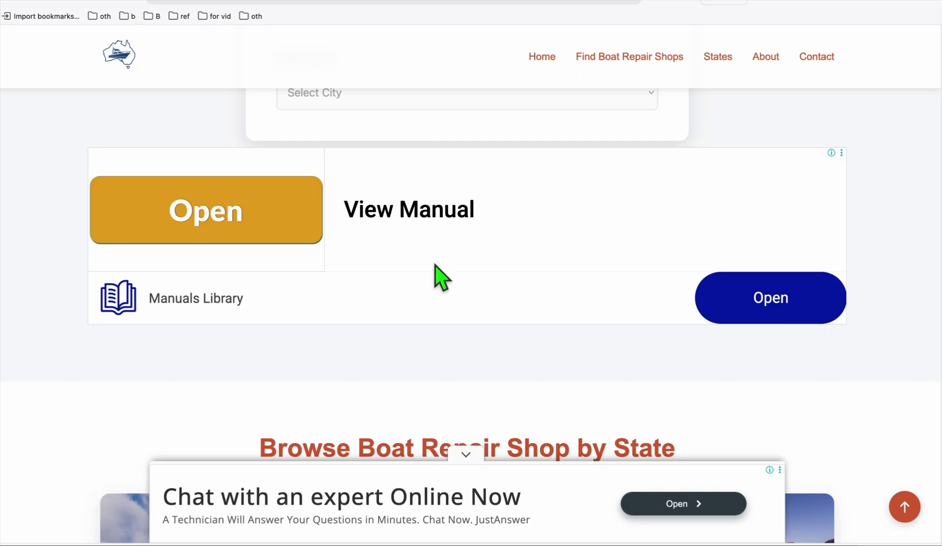
pyautogui.scroll(-5, 435, 266)
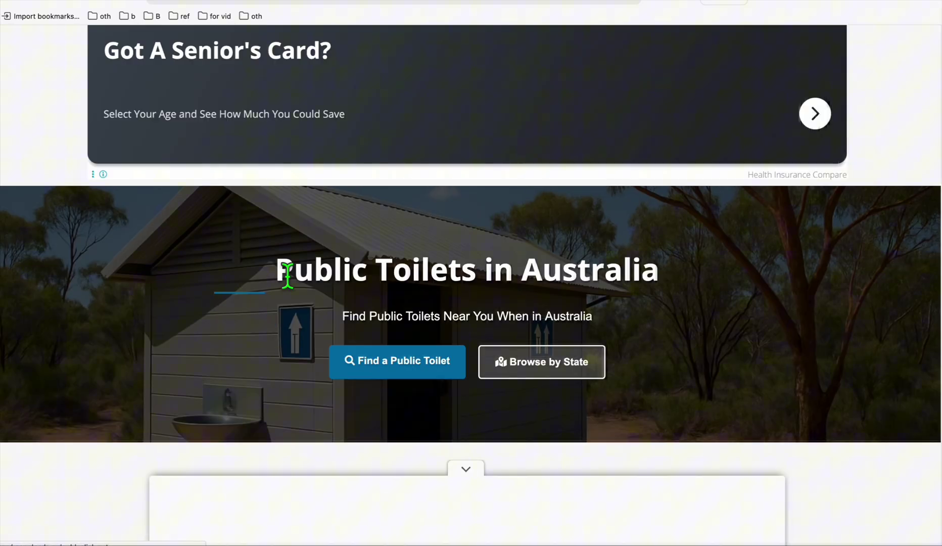
pyautogui.scroll(-8, 362, 151)
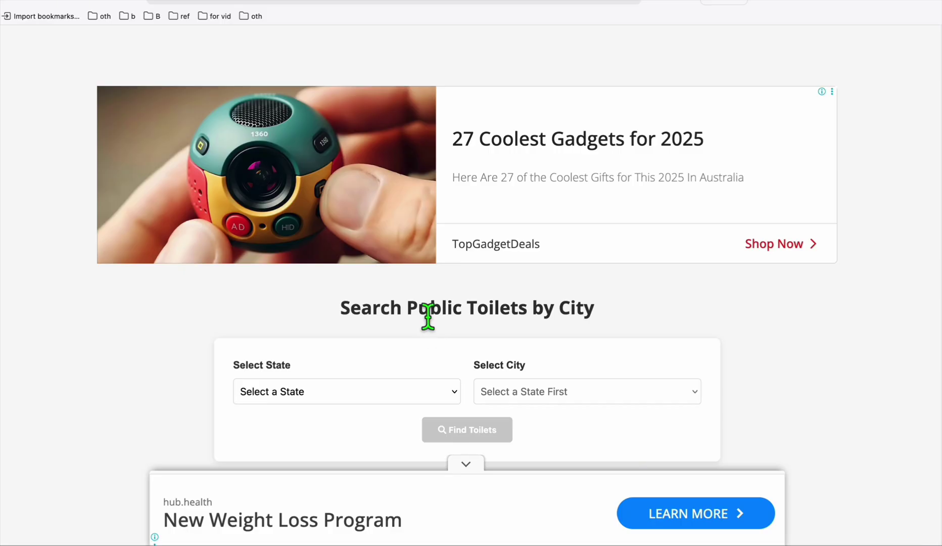
pyautogui.scroll(6, 428, 213)
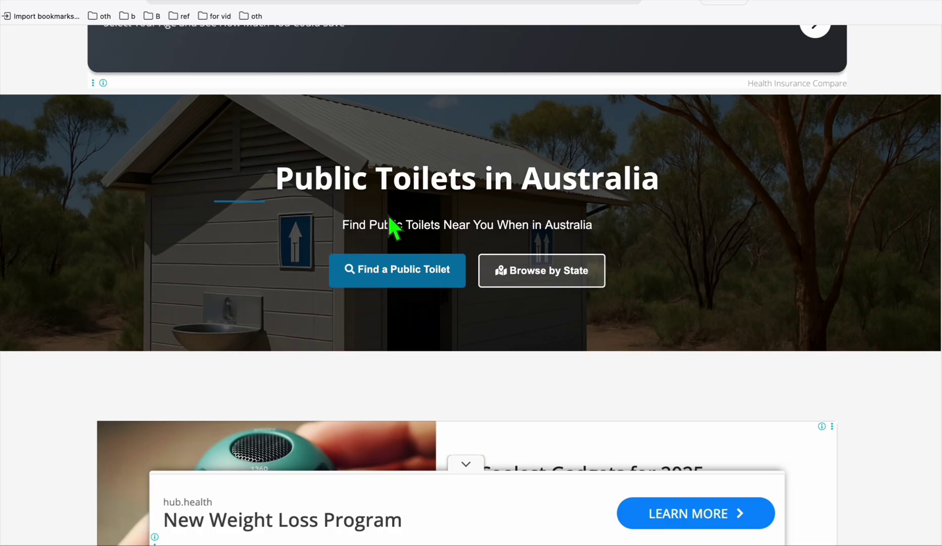
# Copy the client websites project's API key from the Google AI Studio API Keys page
pyautogui.scroll(3, 390, 219)
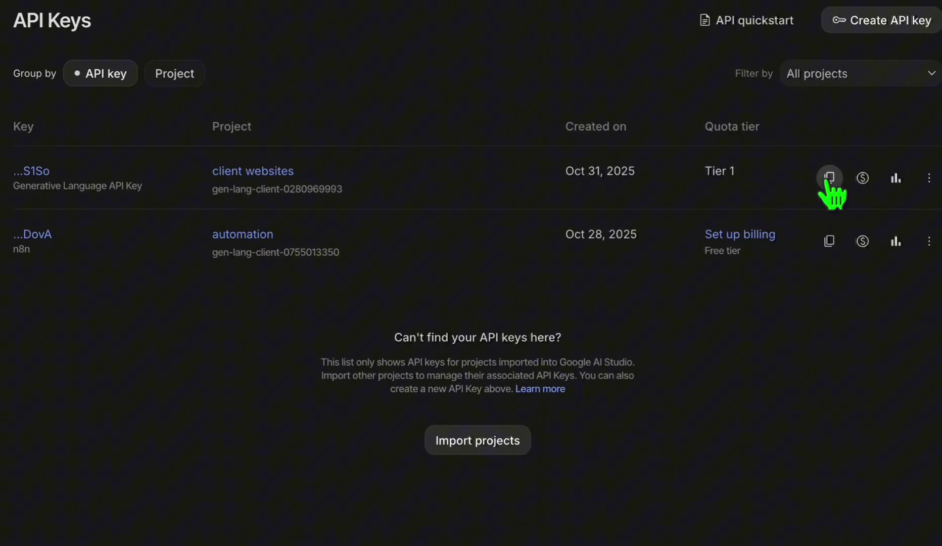
pyautogui.click(829, 177)
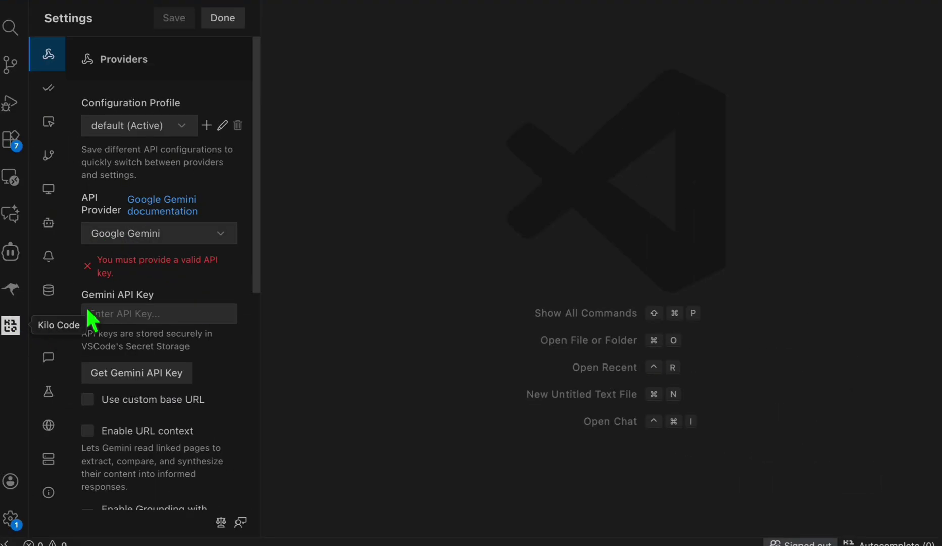
# Keep Google Gemini as the Kilo Code provider, paste the API key, and select gemini-3-pro-preview
pyautogui.click(130, 236)
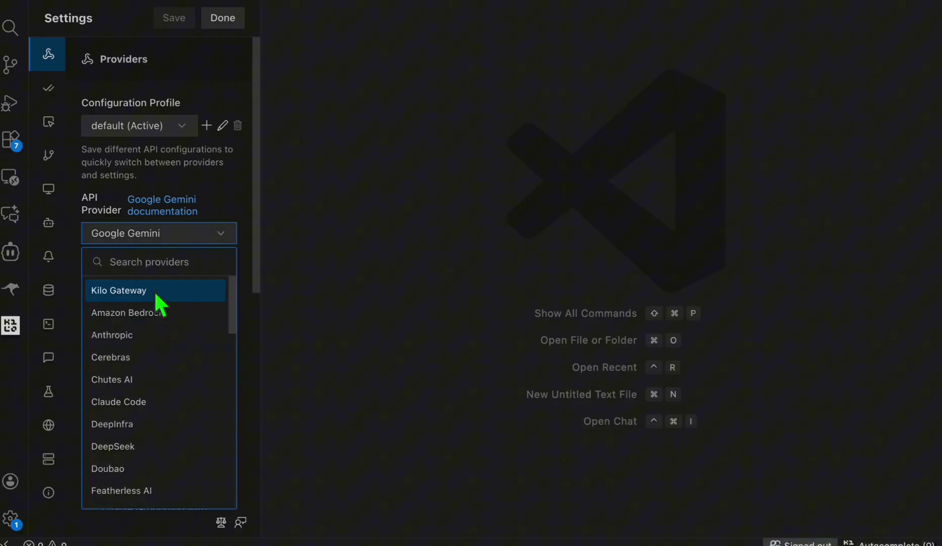
pyautogui.click(147, 238)
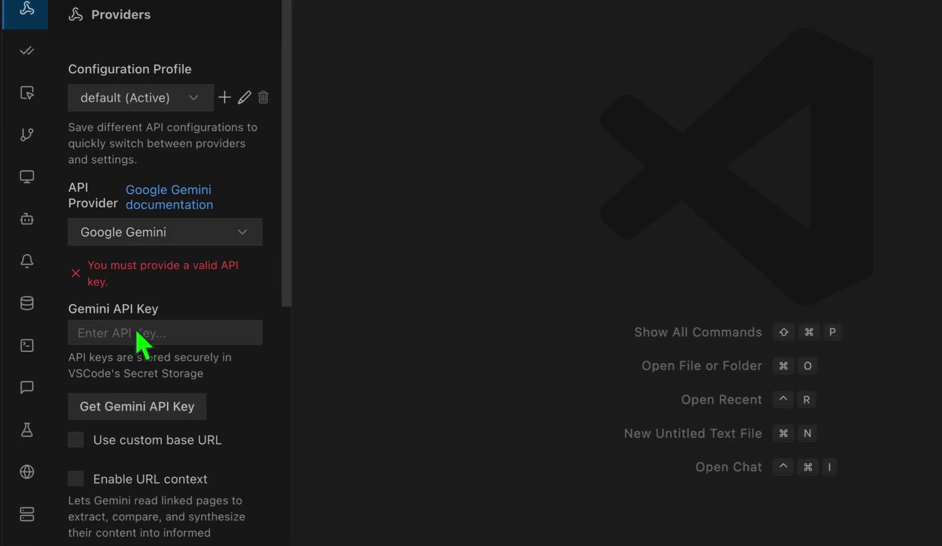
pyautogui.click(140, 342)
pyautogui.press('super+v')
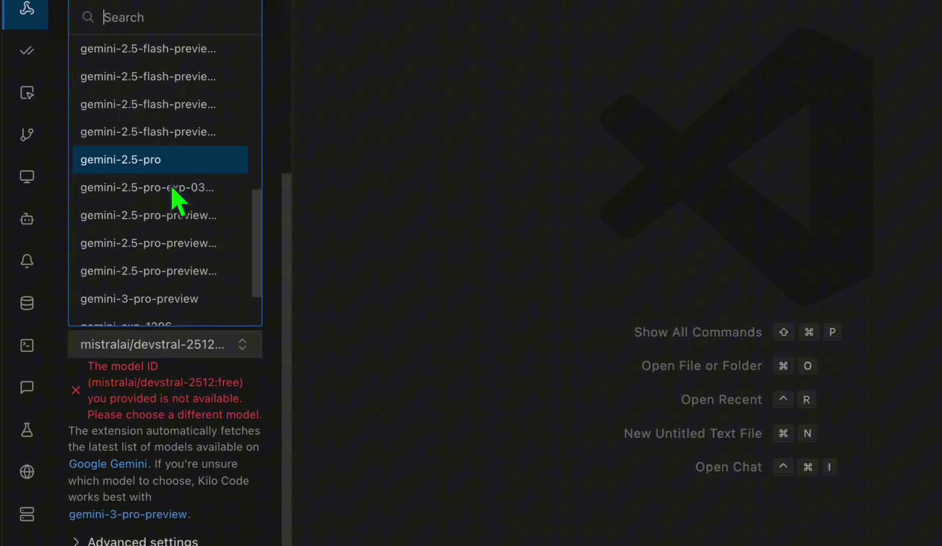
pyautogui.scroll(-1, 187, 243)
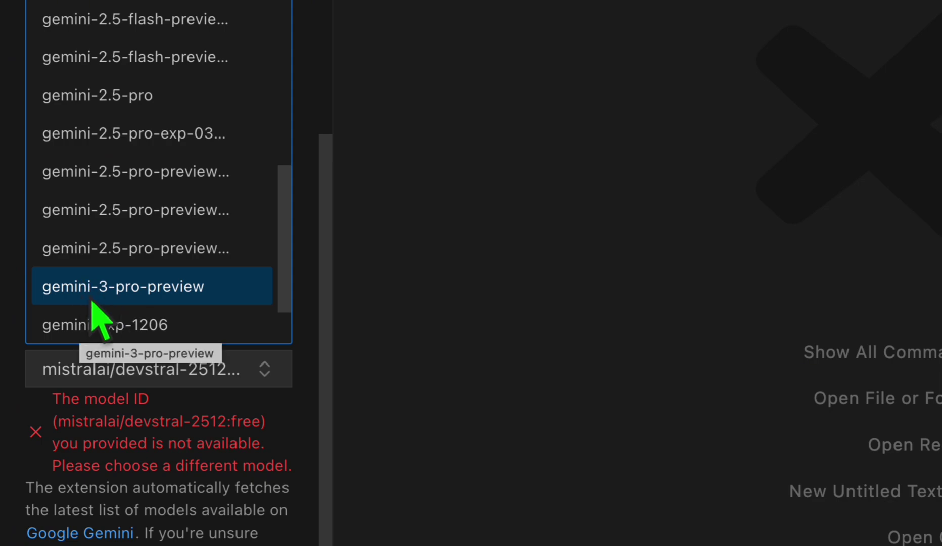
pyautogui.click(88, 298)
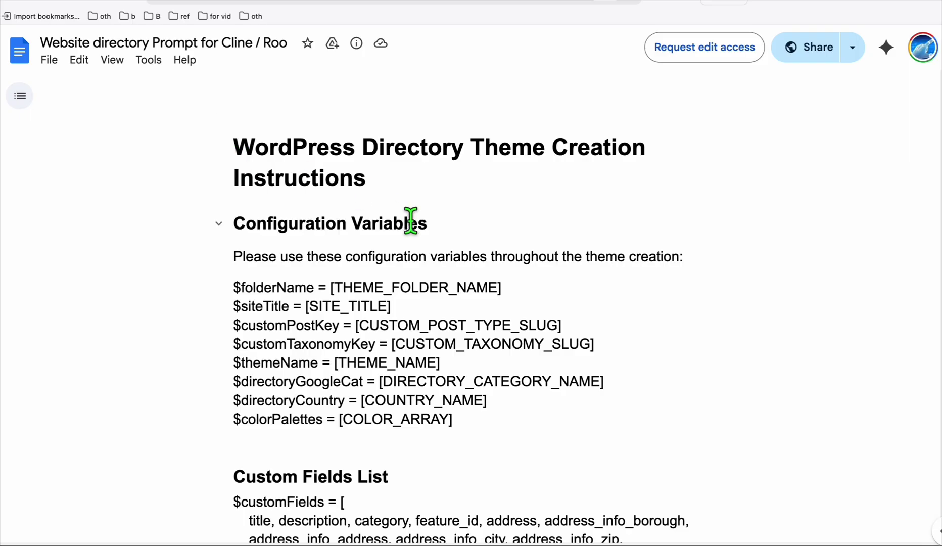
# Scroll through the 'Website directory Prompt for Cline / Roo' doc to its end
pyautogui.scroll(-13, 410, 221)
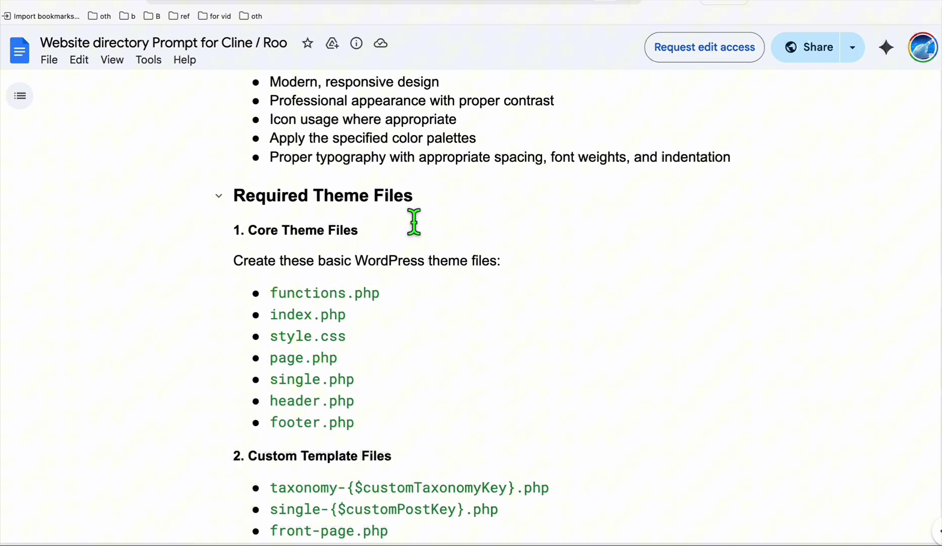
pyautogui.scroll(15, 413, 222)
pyautogui.scroll(-20, 257, 150)
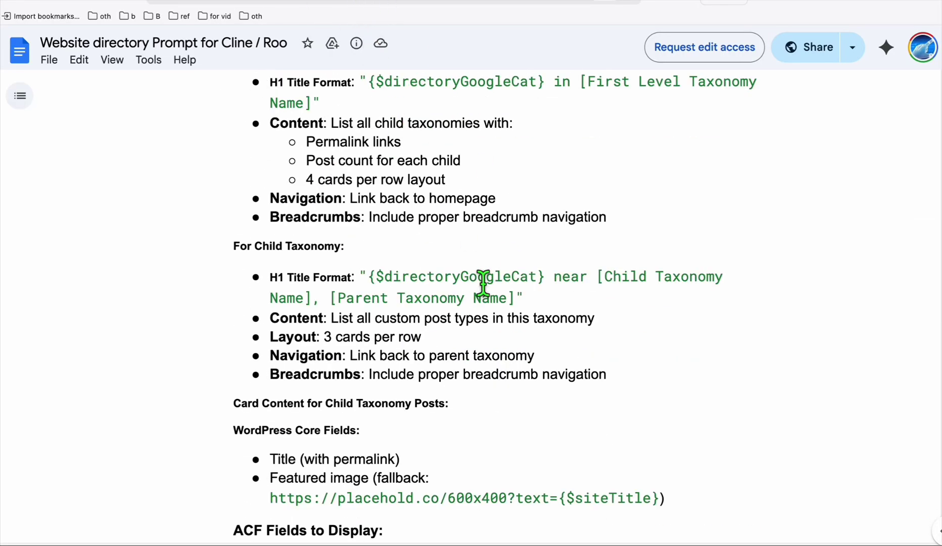
pyautogui.scroll(-20, 482, 283)
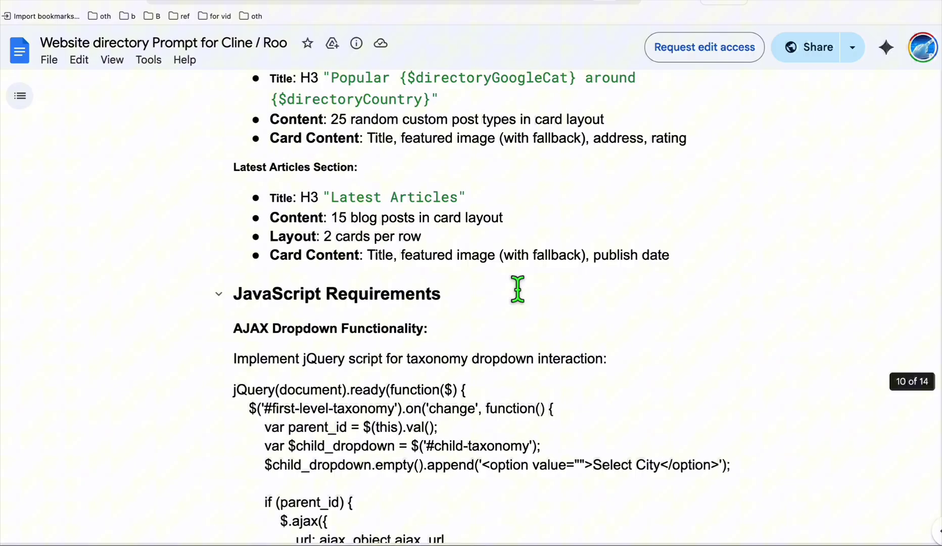
pyautogui.scroll(-20, 517, 288)
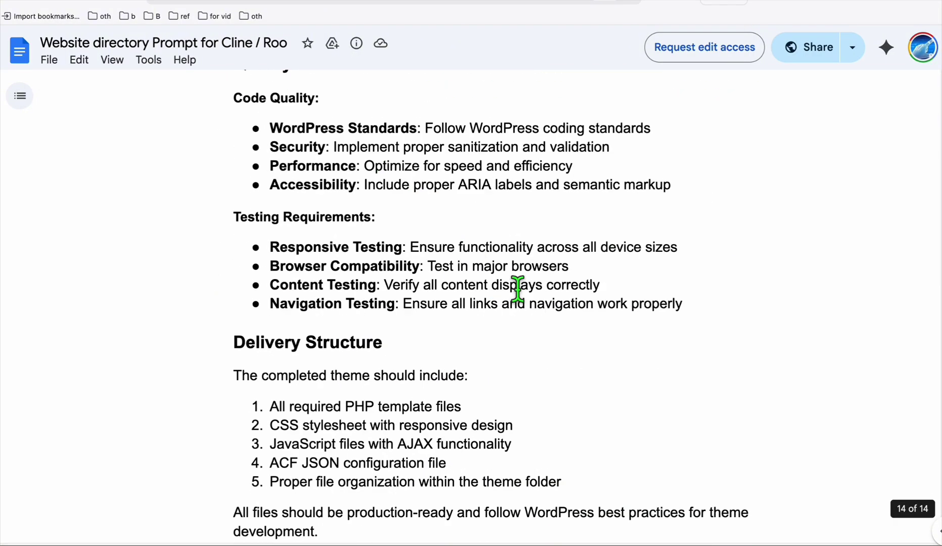
pyautogui.scroll(-5, 517, 289)
# Copy all of the prompt doc's text and paste it into the empty Zed file
pyautogui.press('super+a')
pyautogui.press('super+Tab')
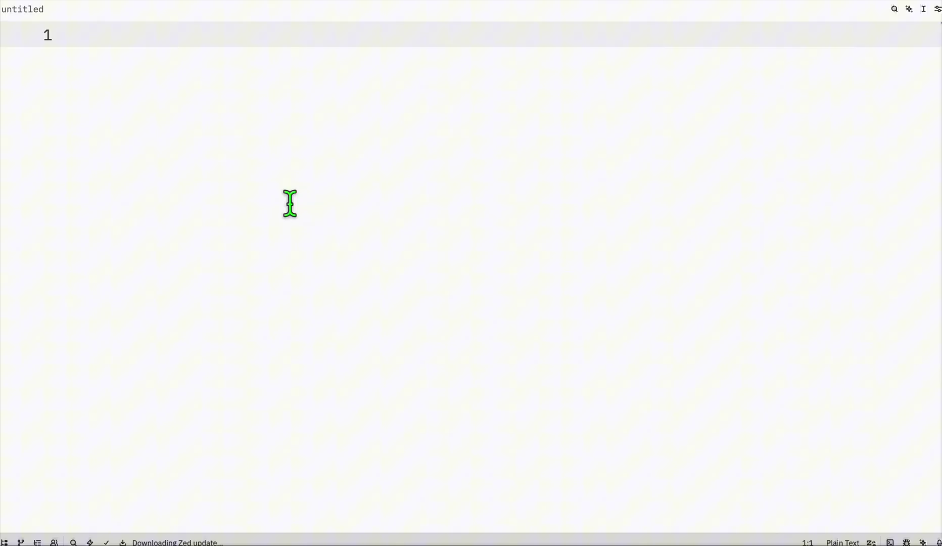
pyautogui.press('super+v')
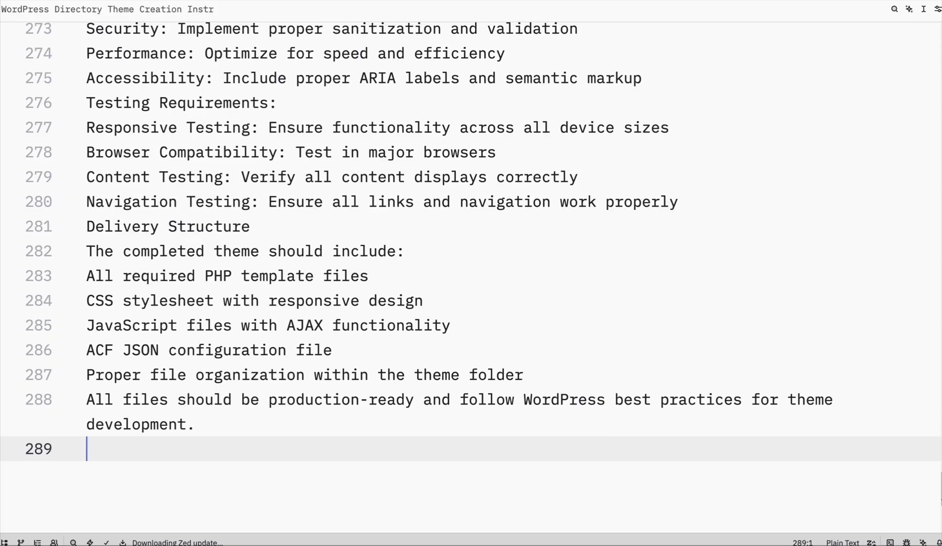
# Scroll to the top of the pasted text and select the [THEME_FOLDER_NAME] placeholder value
pyautogui.scroll(20, 369, 283)
pyautogui.moveTo(383, 293); pyautogui.dragTo(89, 114)
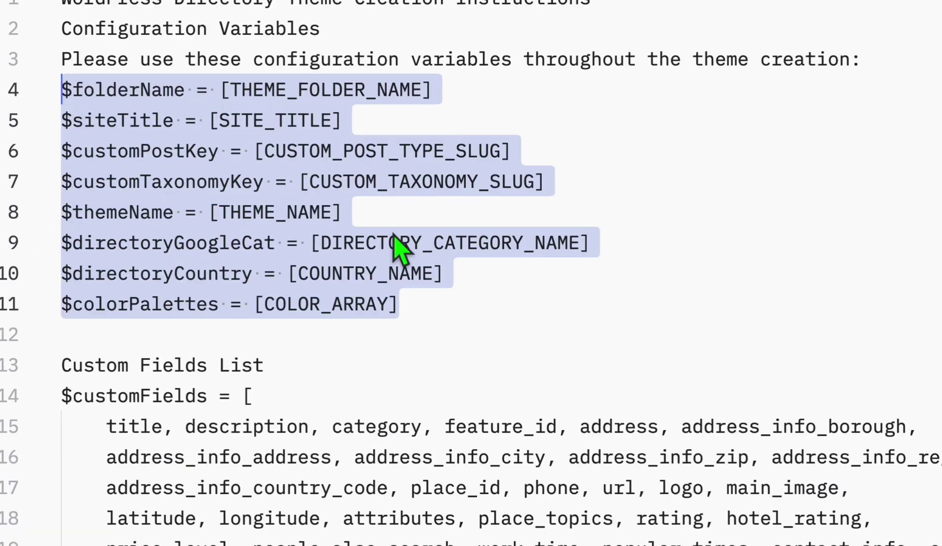
pyautogui.click(286, 121)
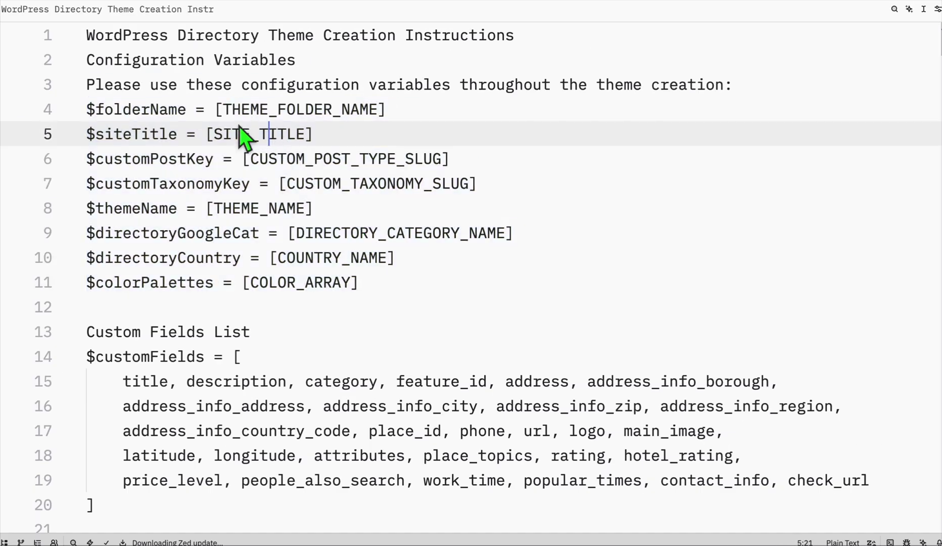
pyautogui.moveTo(219, 117); pyautogui.dragTo(438, 108)
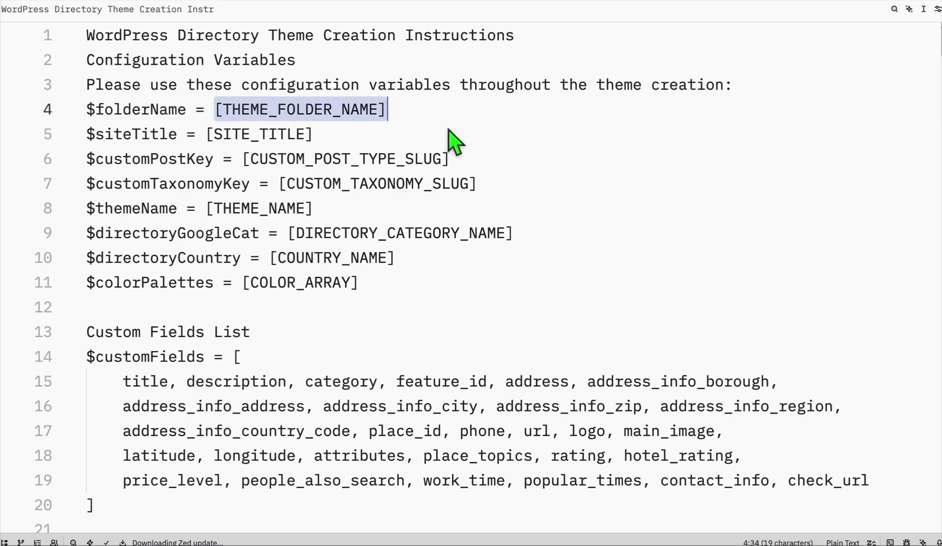
pyautogui.press('super+Tab')
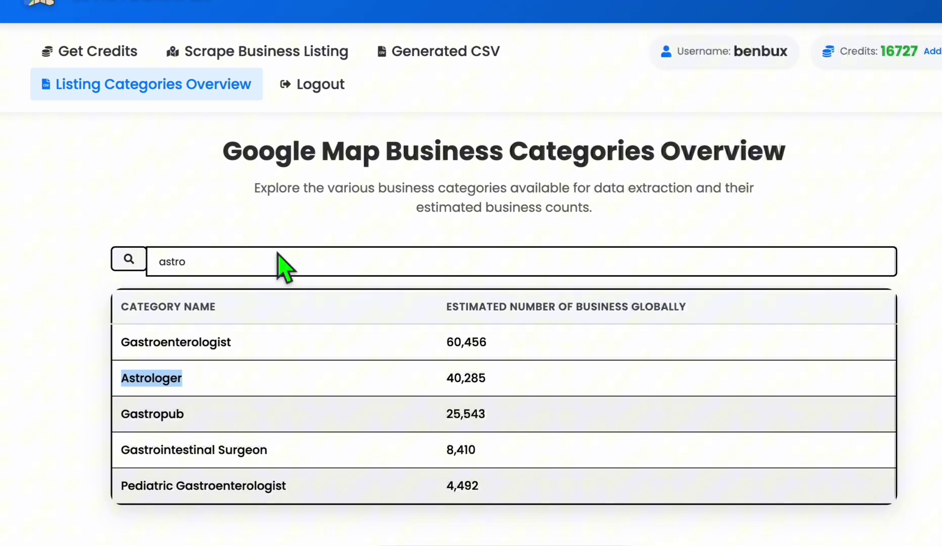
# Choose Astrologer as the category in GFastScraper's business listing scraper
pyautogui.click(299, 68)
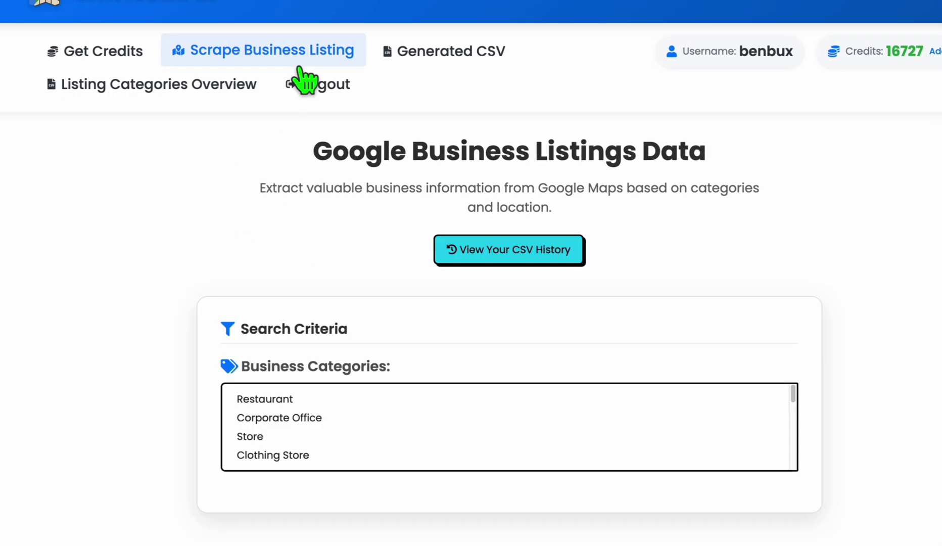
pyautogui.scroll(-2, 359, 143)
pyautogui.click(330, 325)
pyautogui.write('astro')
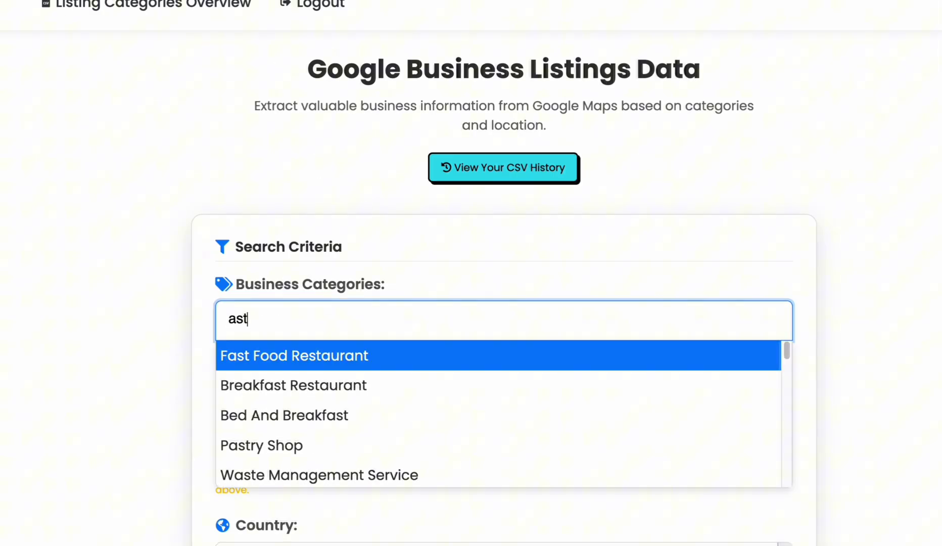
pyautogui.click(257, 385)
pyautogui.scroll(-3, 126, 295)
pyautogui.scroll(-4, 127, 293)
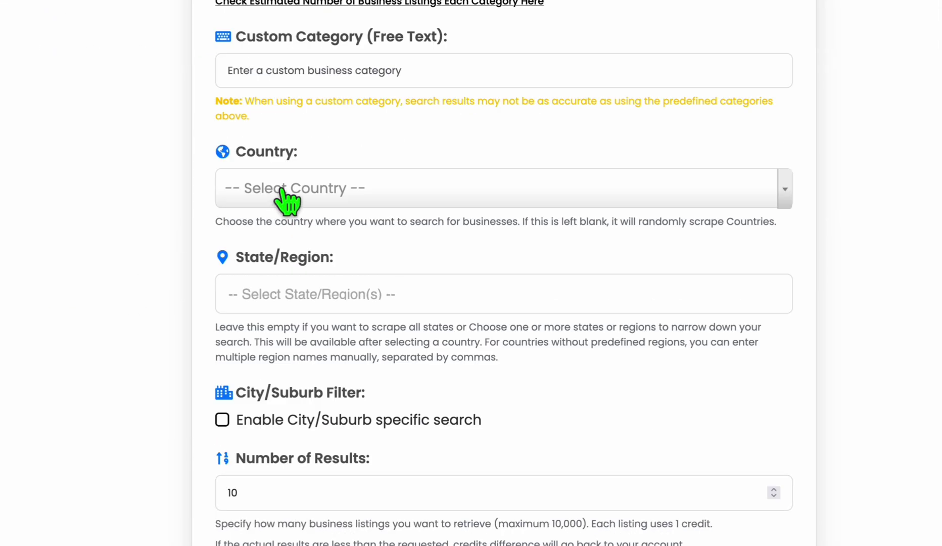
# Set the country to Australia and the result count to 100, then start the scrape
pyautogui.click(286, 198)
pyautogui.write('aus')
pyautogui.press('Return')
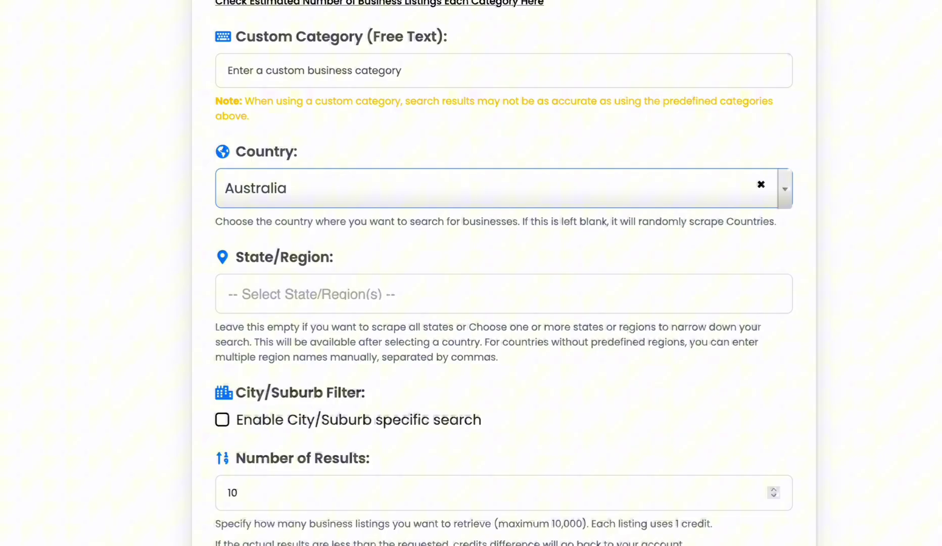
pyautogui.scroll(-4, 285, 303)
pyautogui.click(284, 292)
pyautogui.write('0')
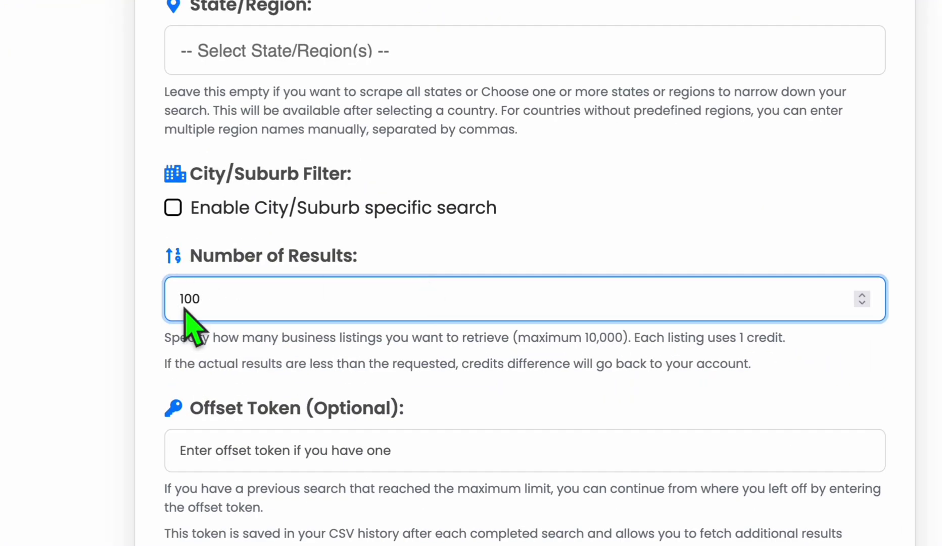
pyautogui.scroll(-3, 242, 327)
pyautogui.scroll(-1, 242, 327)
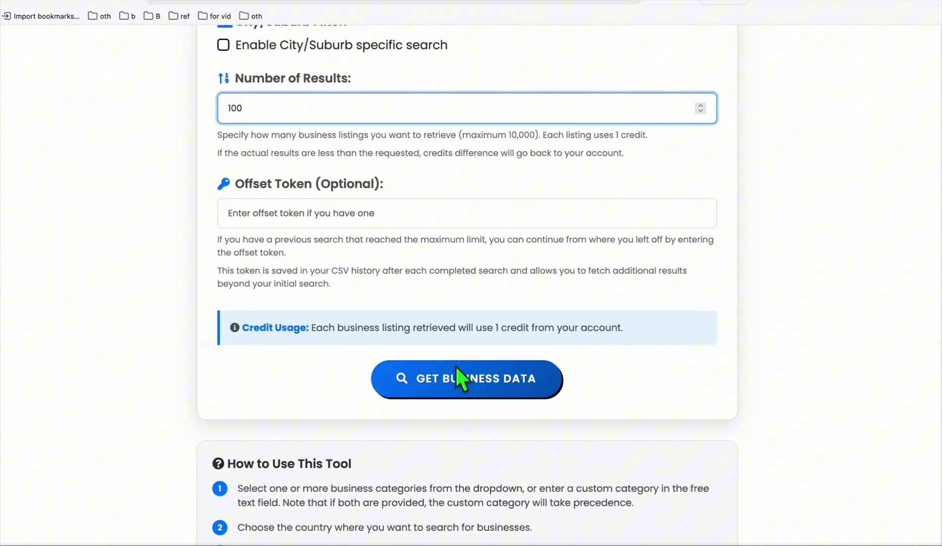
pyautogui.click(484, 378)
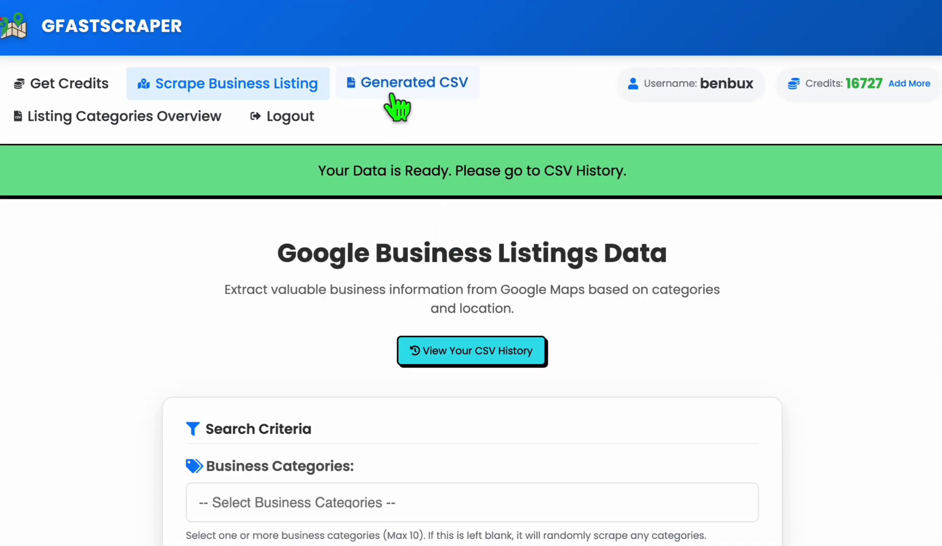
# Download the generated 100-result Astrologer spreadsheet from the CSV history
pyautogui.click(394, 91)
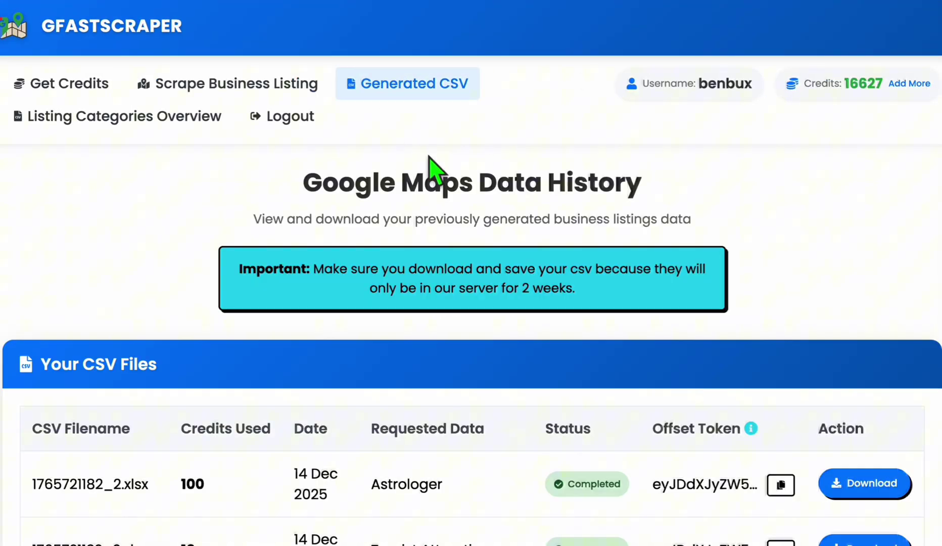
pyautogui.scroll(-2, 429, 157)
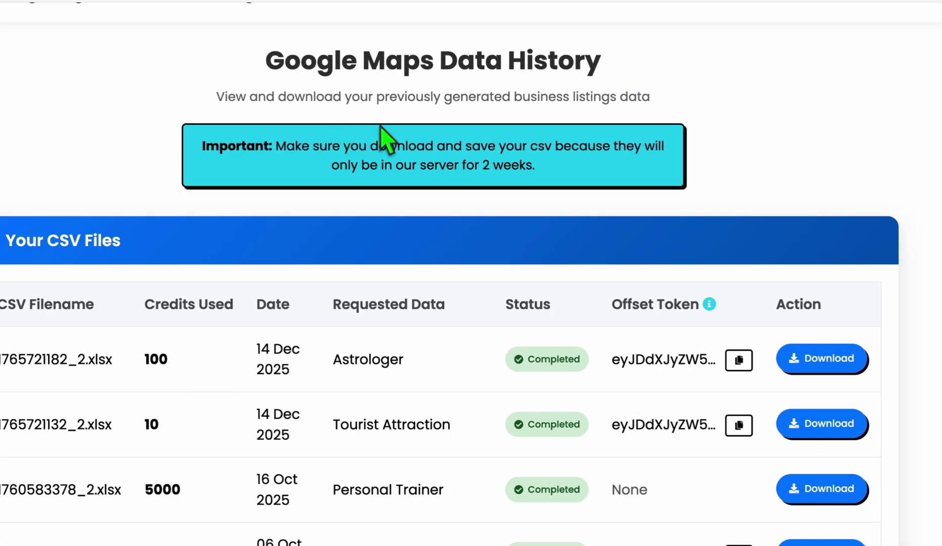
pyautogui.click(469, 340)
pyautogui.click(797, 347)
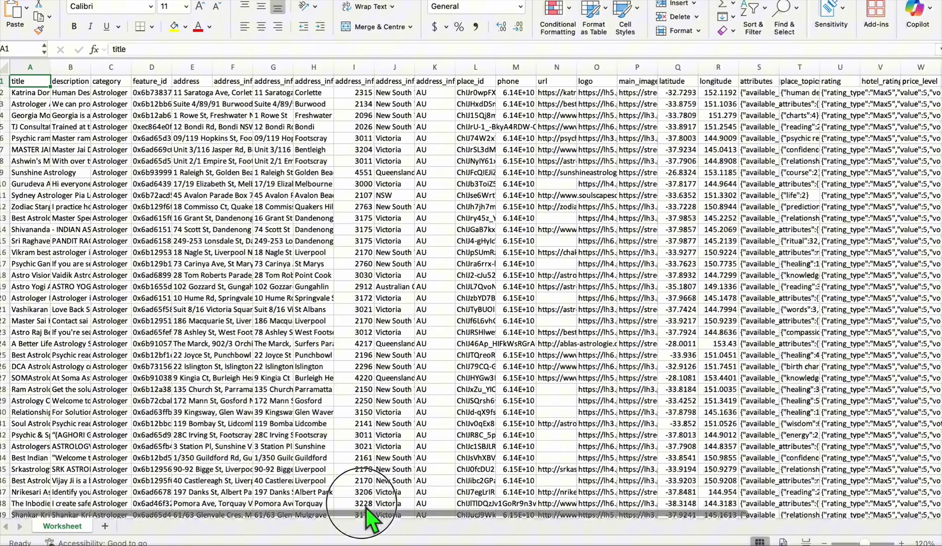
# Widen column J so the address_info_region values fit
pyautogui.click(123, 266)
pyautogui.click(393, 185)
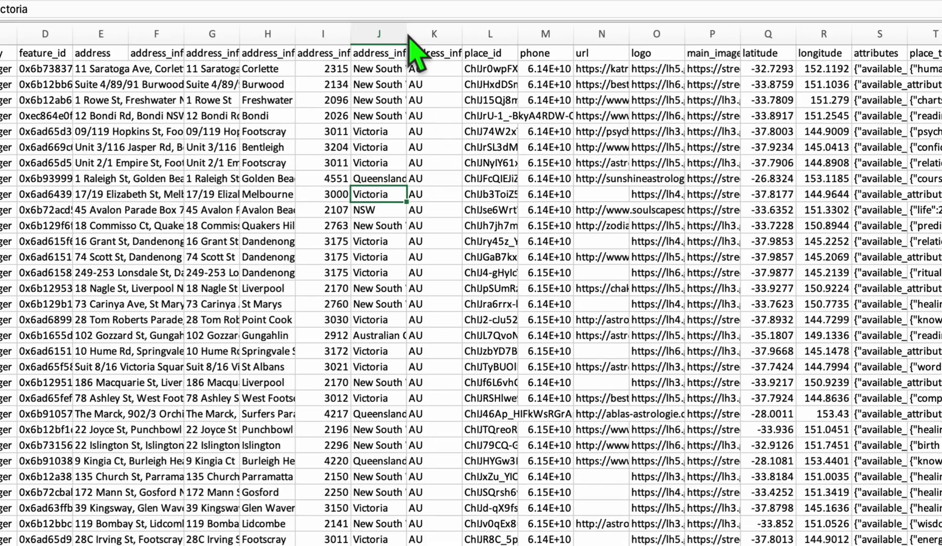
pyautogui.moveTo(415, 68); pyautogui.dragTo(448, 67)
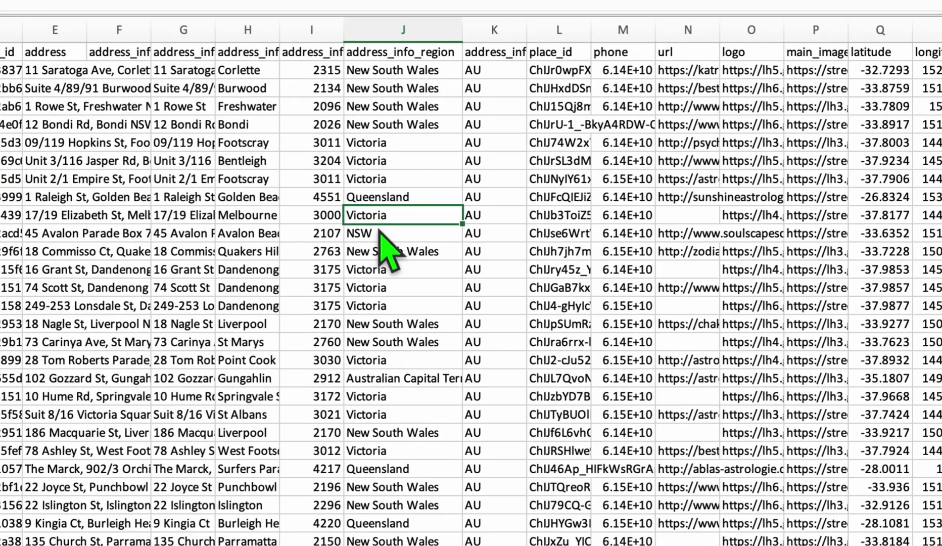
# Compare the abbreviated NSW entry against the New South Wales entries, ending on the region header
pyautogui.click(380, 232)
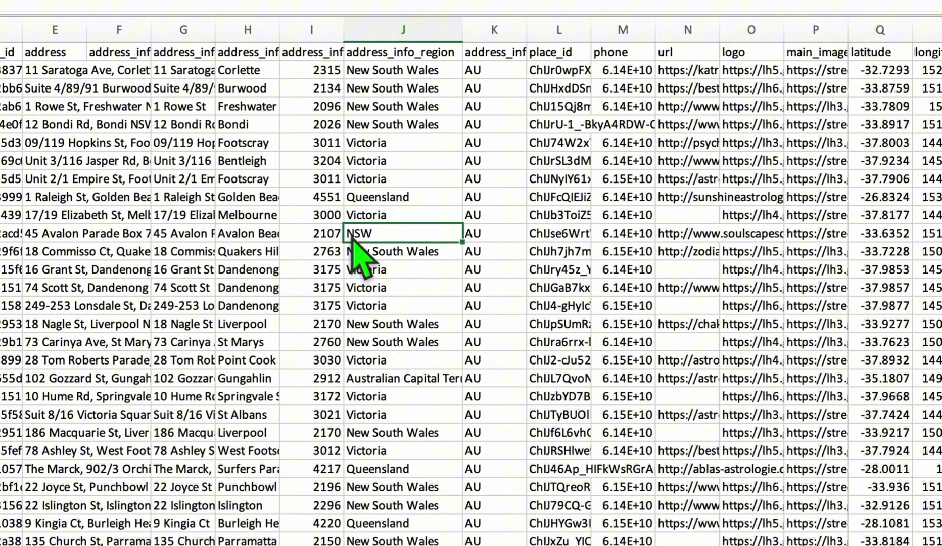
pyautogui.click(391, 126)
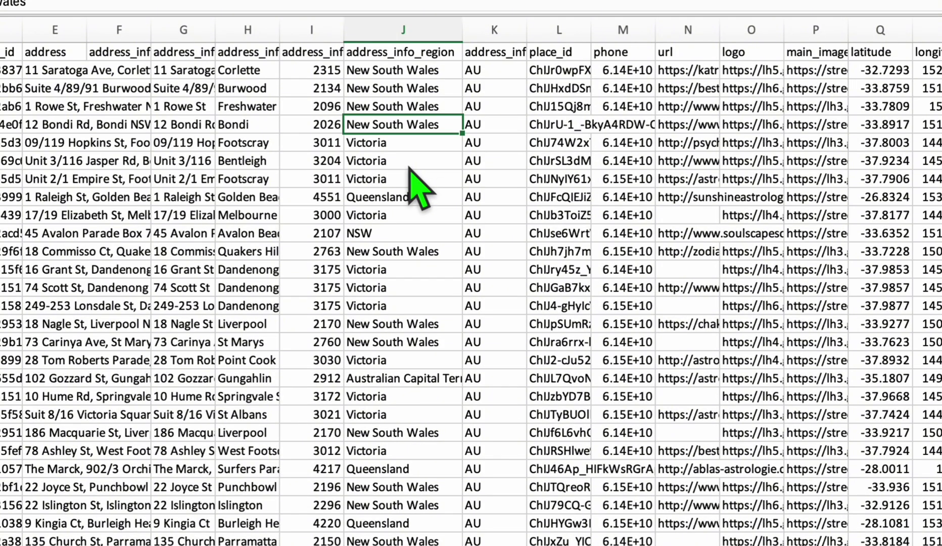
pyautogui.click(368, 236)
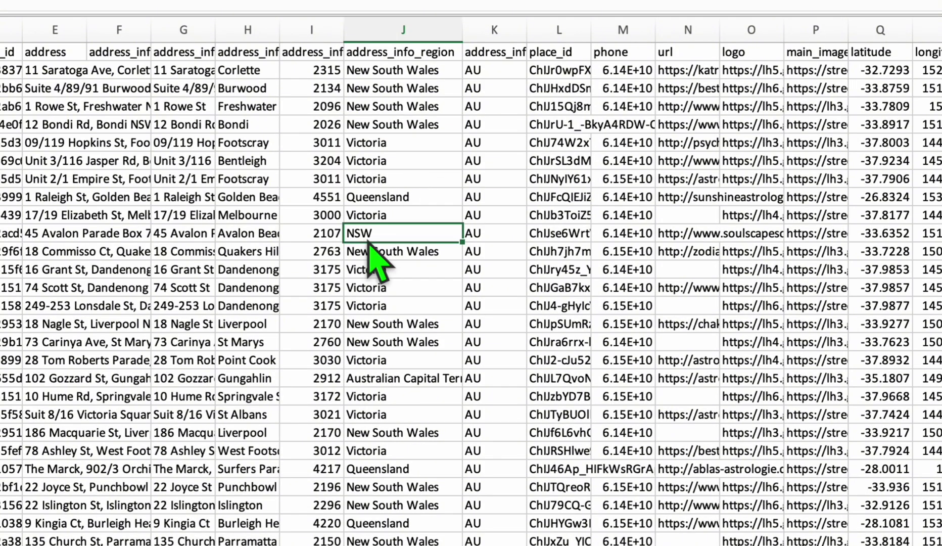
pyautogui.click(394, 123)
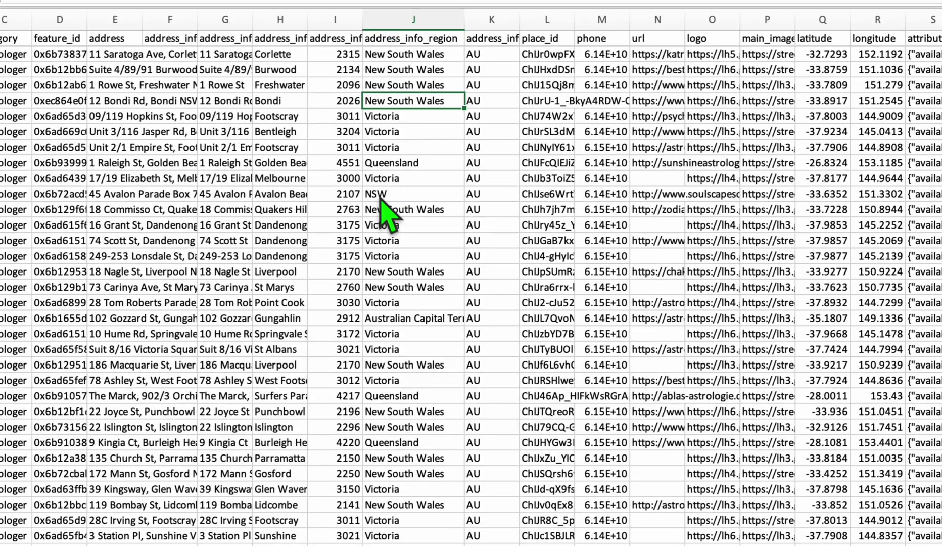
pyautogui.click(381, 197)
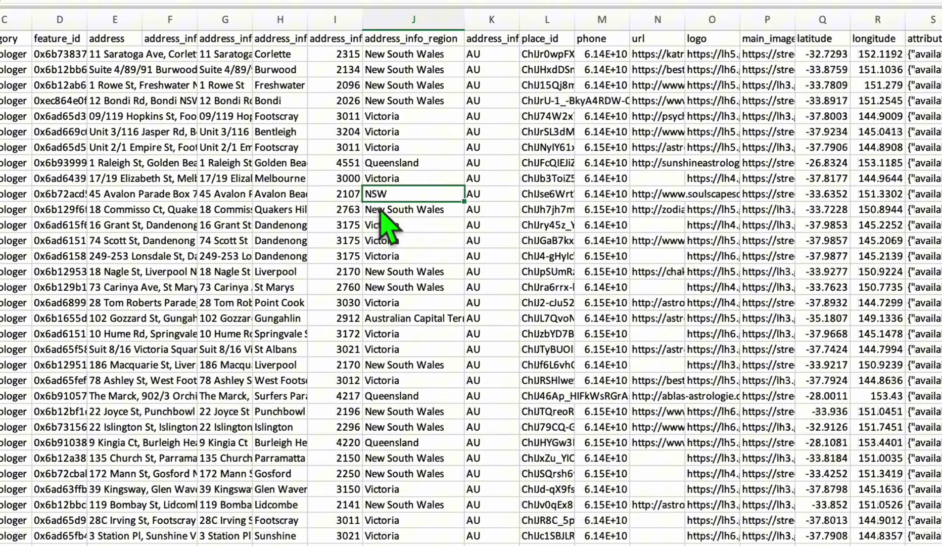
pyautogui.click(439, 43)
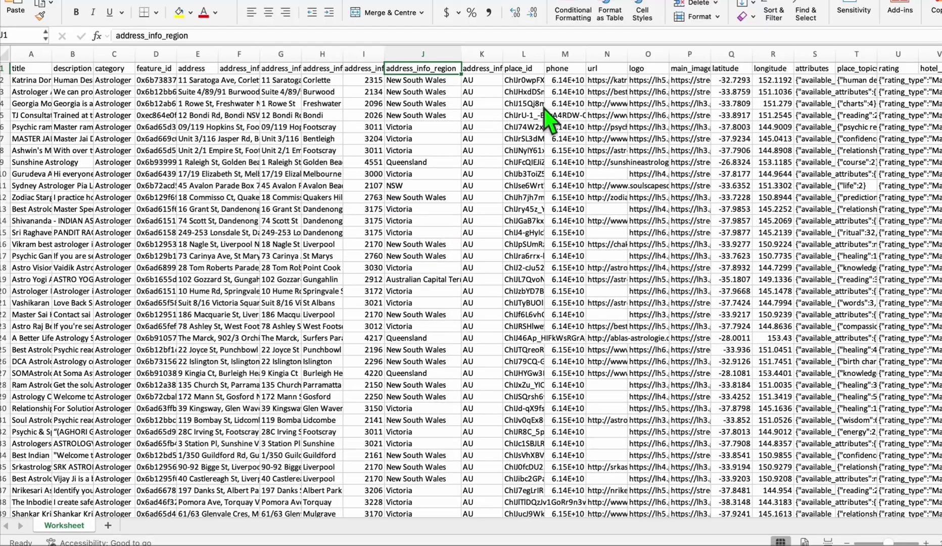
# Turn on filtering and sort the address_info_region column in ascending order
pyautogui.click(782, 5)
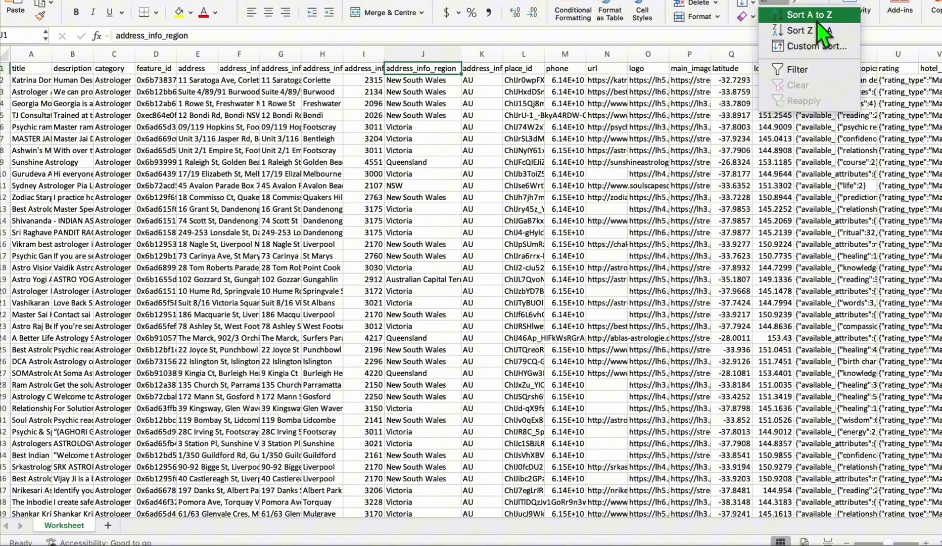
pyautogui.click(793, 67)
pyautogui.click(454, 68)
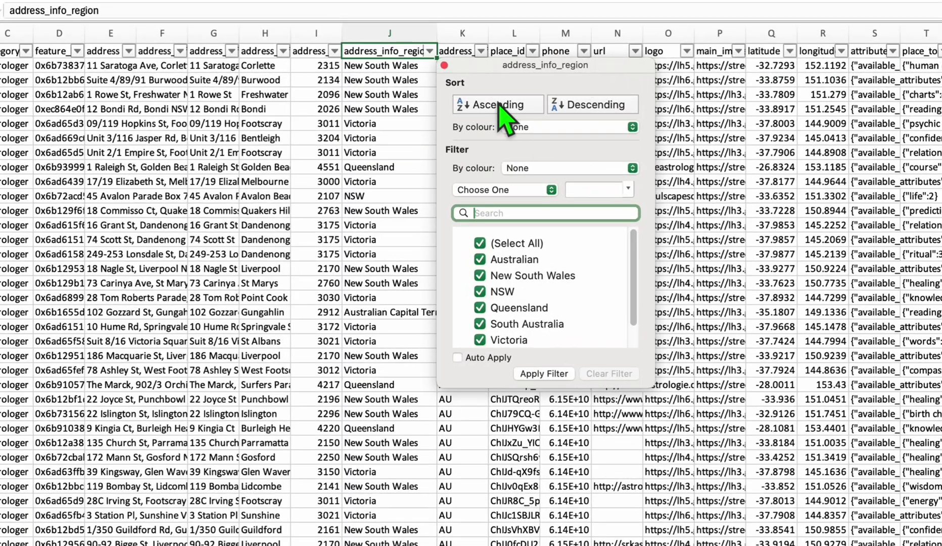
pyautogui.click(499, 105)
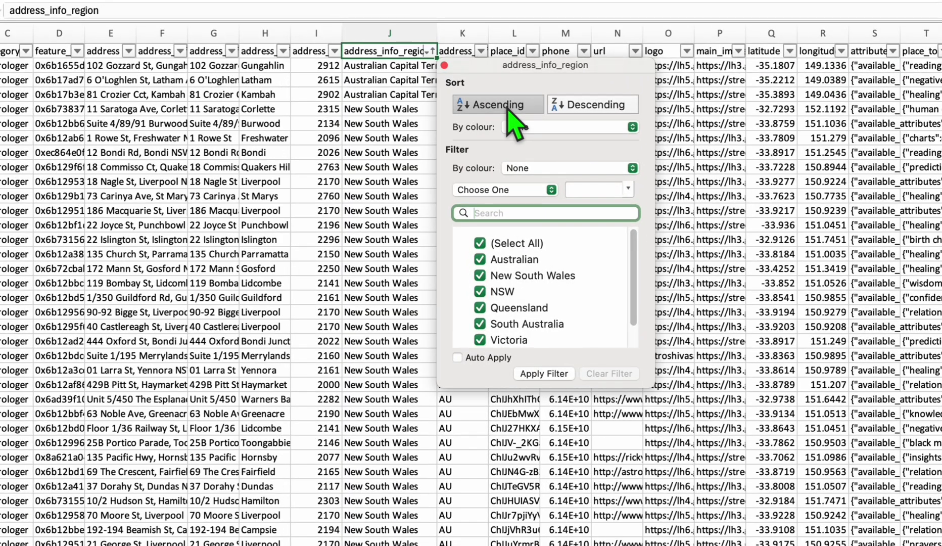
pyautogui.click(404, 129)
# Copy a New South Wales cell over the NSW entries and check the region values
pyautogui.click(410, 132)
pyautogui.scroll(-3, 412, 129)
pyautogui.scroll(-10, 412, 129)
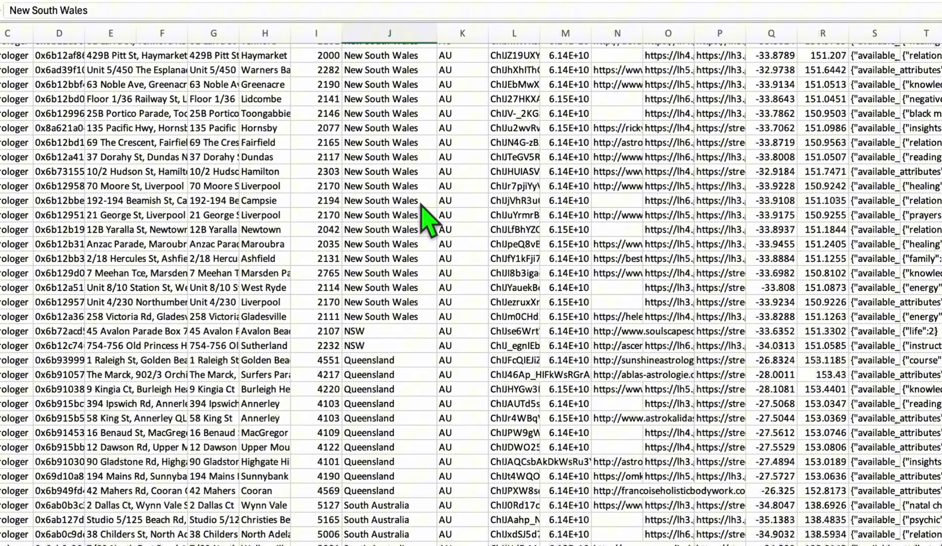
pyautogui.click(399, 302)
pyautogui.press('super+c')
pyautogui.moveTo(373, 338); pyautogui.dragTo(384, 349)
pyautogui.press('super+v')
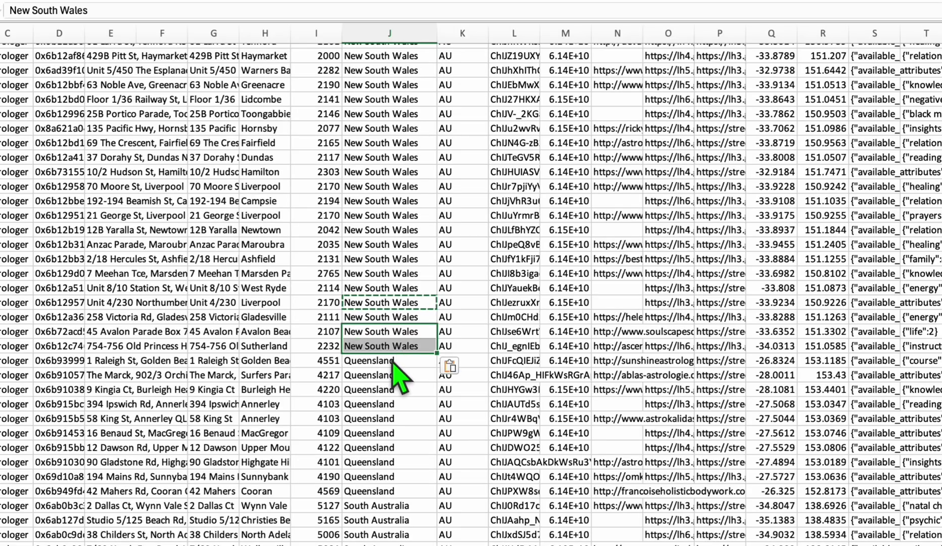
pyautogui.click(394, 360)
pyautogui.scroll(-2, 405, 323)
pyautogui.scroll(-20, 400, 308)
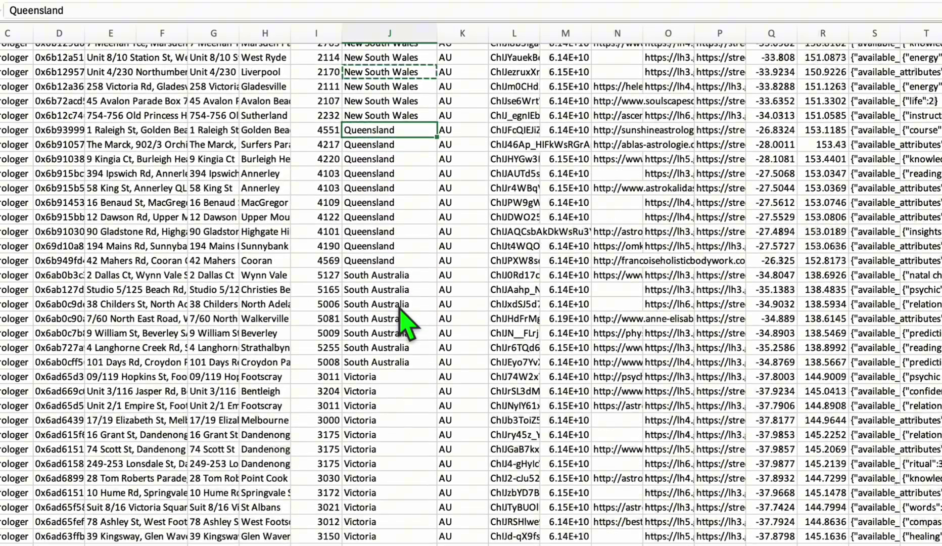
pyautogui.scroll(20, 409, 291)
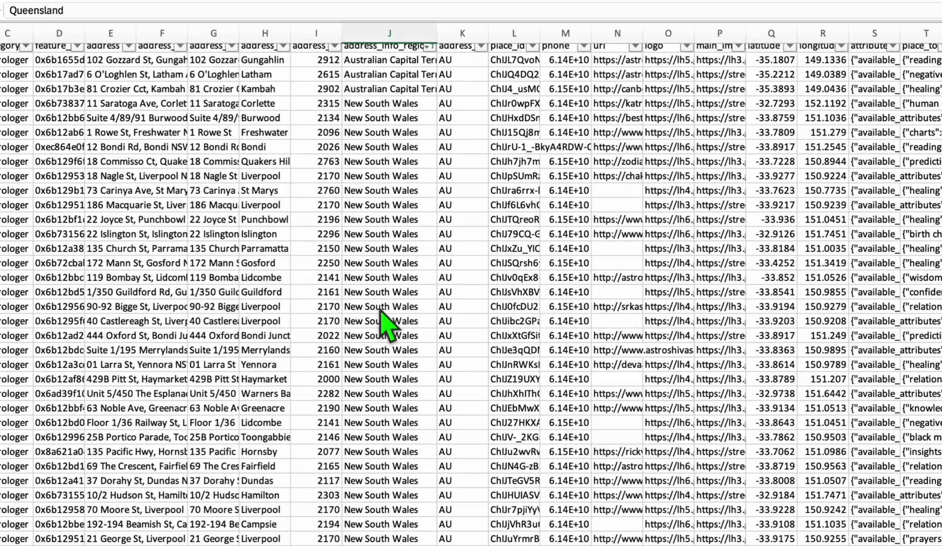
pyautogui.click(391, 263)
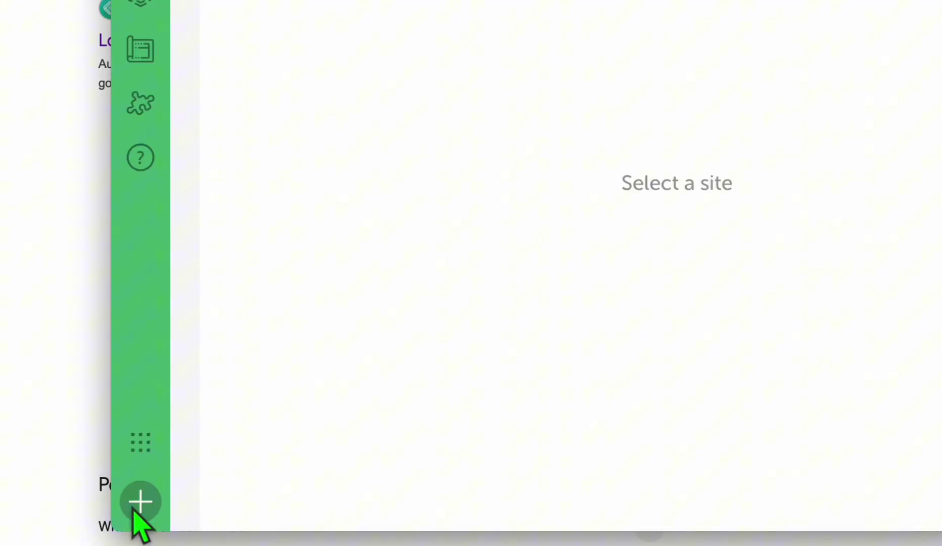
# Create the 'astrologer australia' site with the preferred environment and one-click admin on, then open WP Admin
pyautogui.click(134, 509)
pyautogui.click(837, 493)
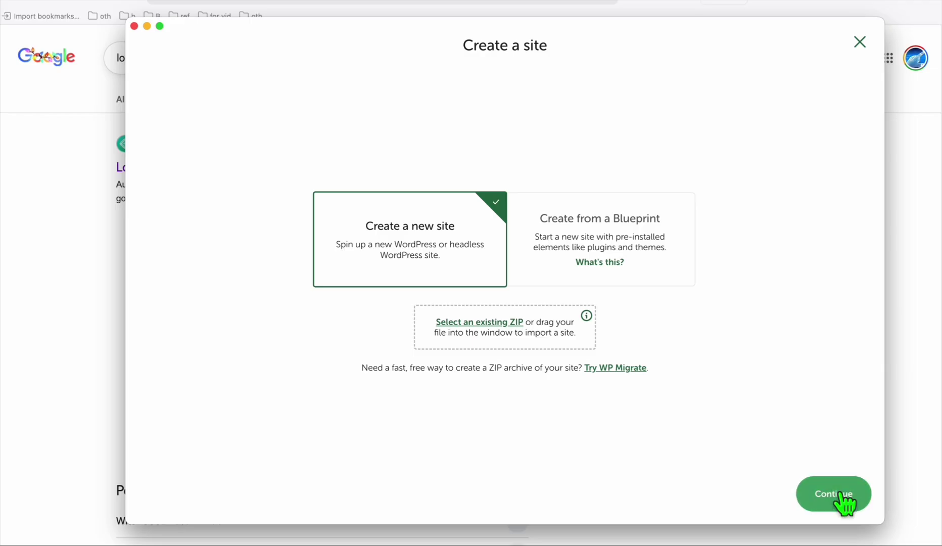
pyautogui.write('astro')
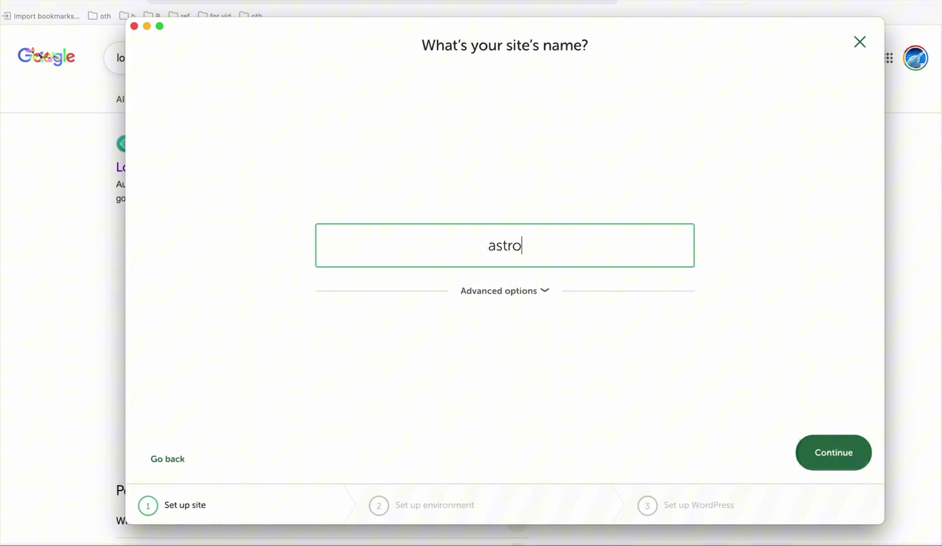
pyautogui.write('loger australia')
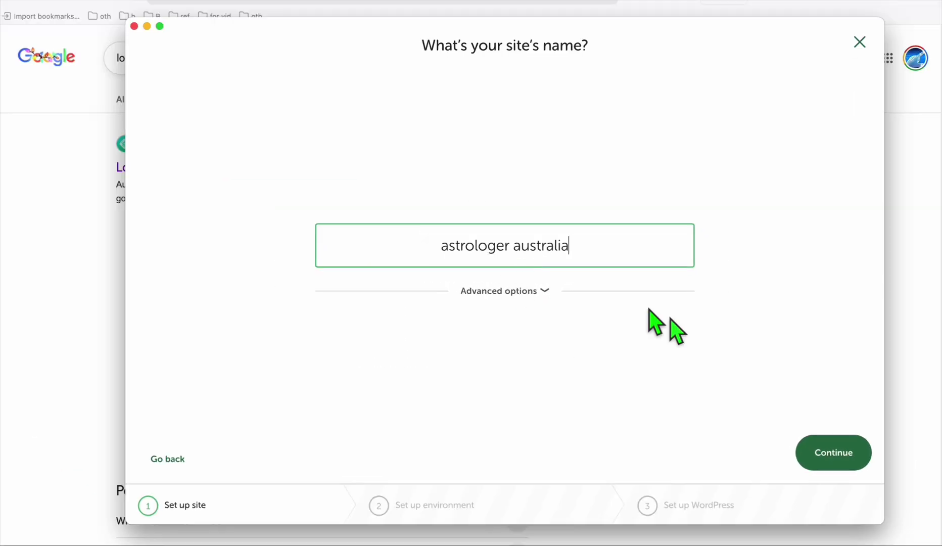
pyautogui.click(838, 455)
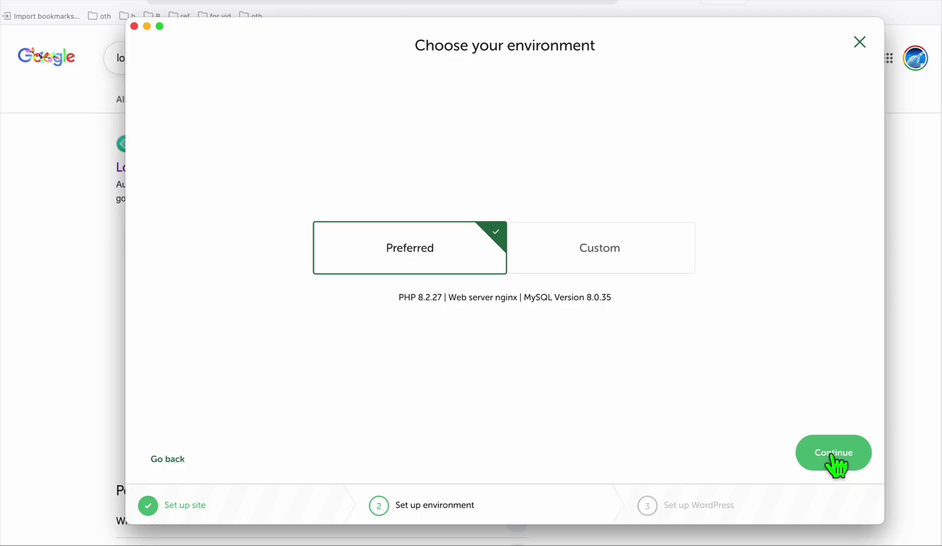
pyautogui.click(833, 455)
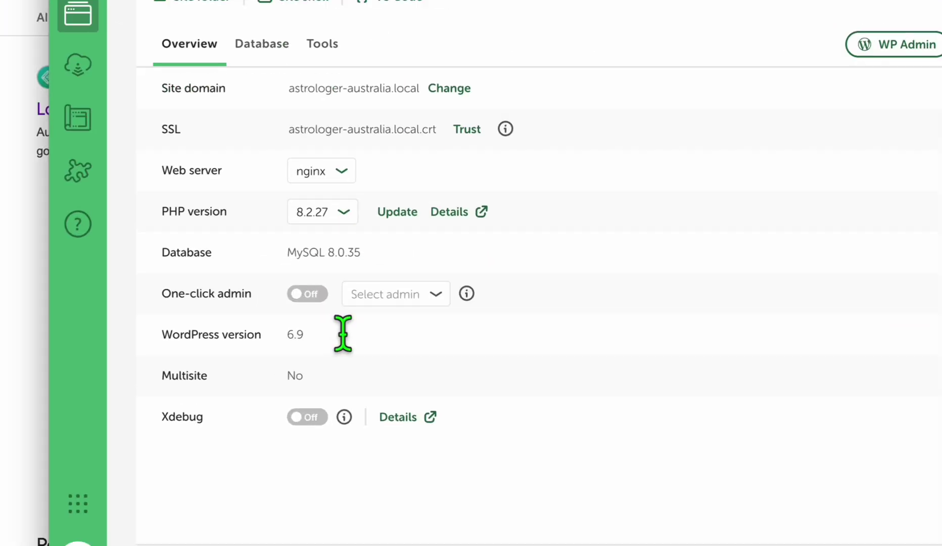
pyautogui.click(306, 293)
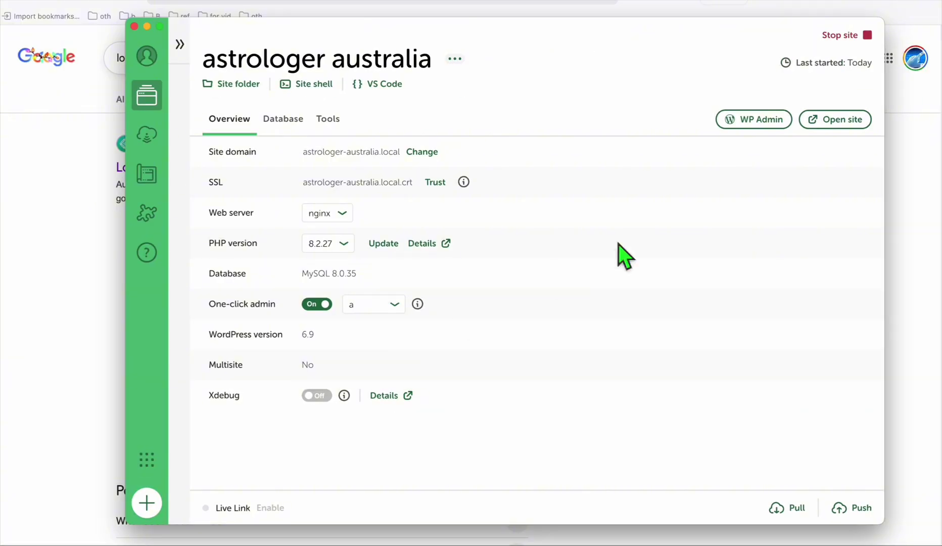
pyautogui.click(767, 122)
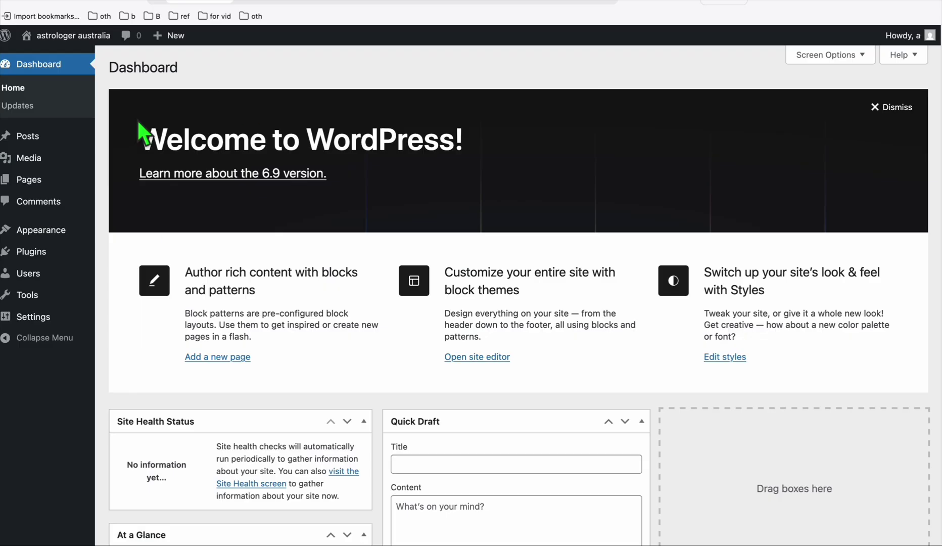
pyautogui.press('super+Tab')
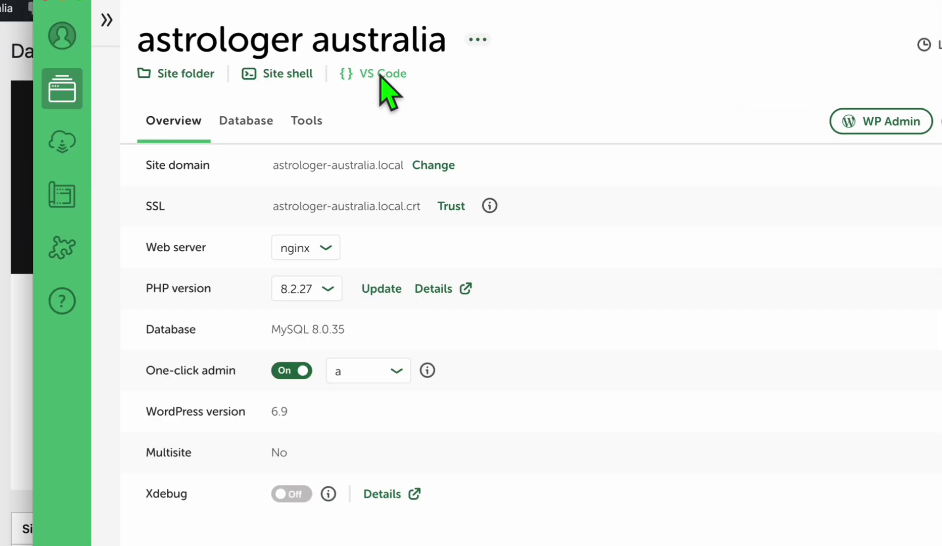
# Open the site's code in VS Code and bring up the Kilo Code panel
pyautogui.click(382, 75)
pyautogui.click(927, 392)
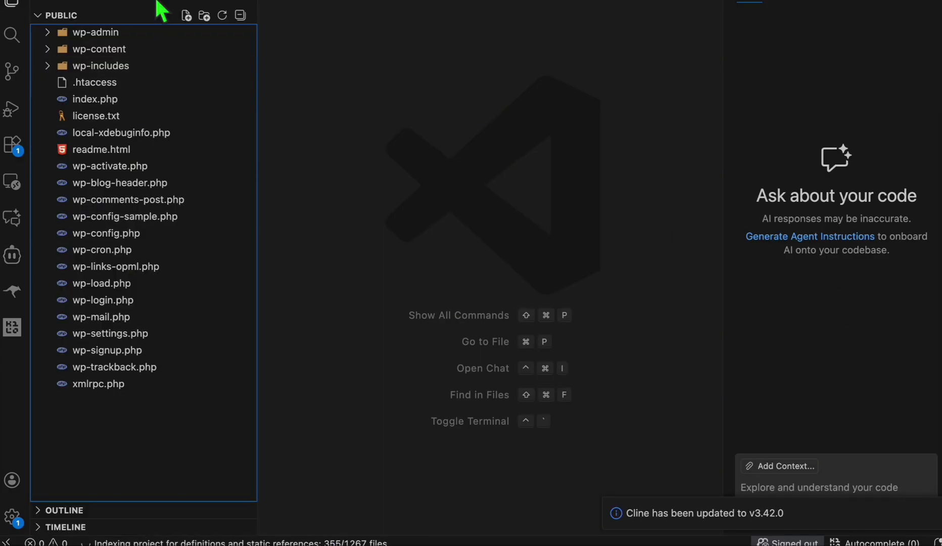
pyautogui.click(922, 25)
pyautogui.click(10, 331)
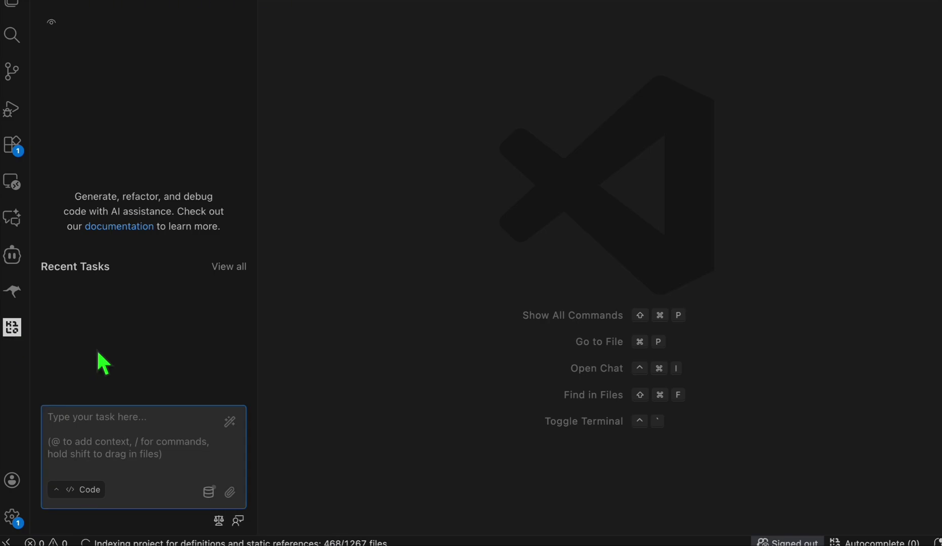
# Switch Kilo Code's API provider to Gemini with gemini-3-pro-preview and save
pyautogui.click(231, 5)
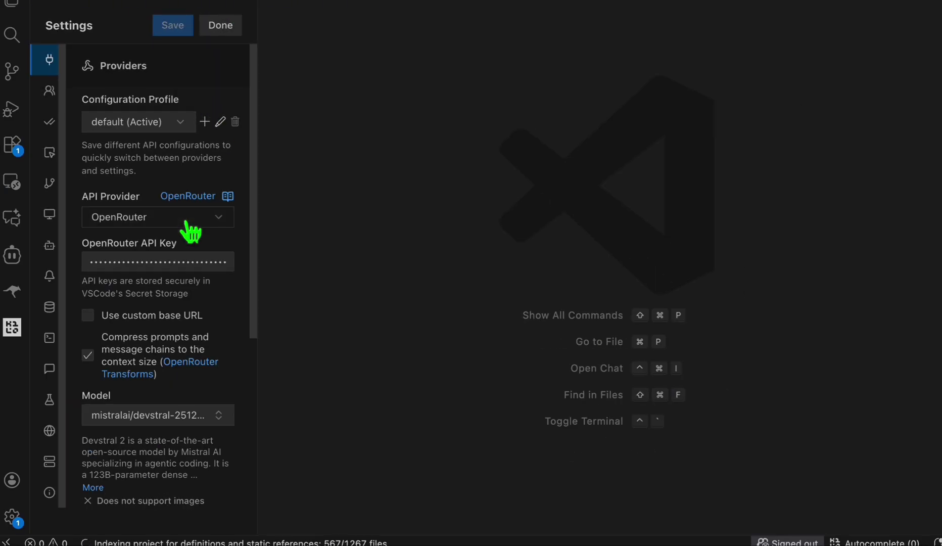
pyautogui.click(188, 222)
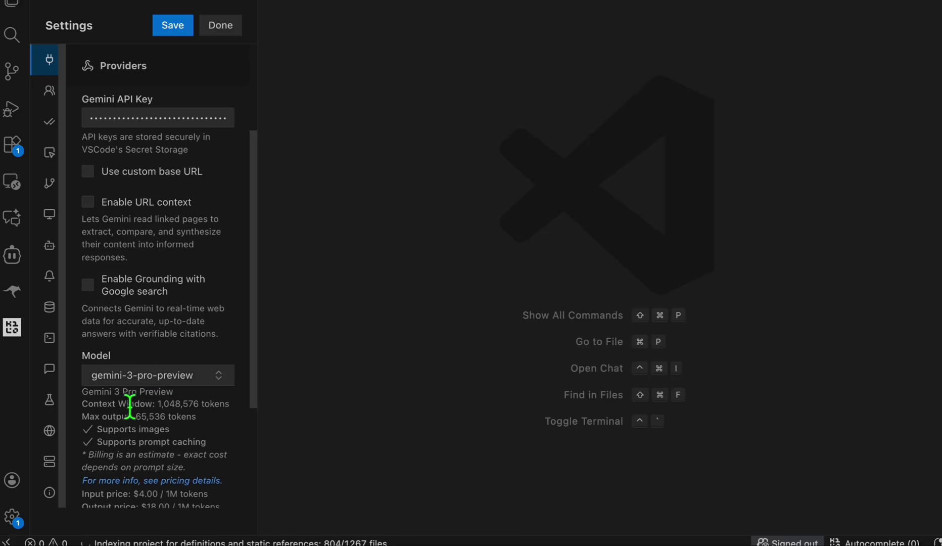
pyautogui.click(175, 28)
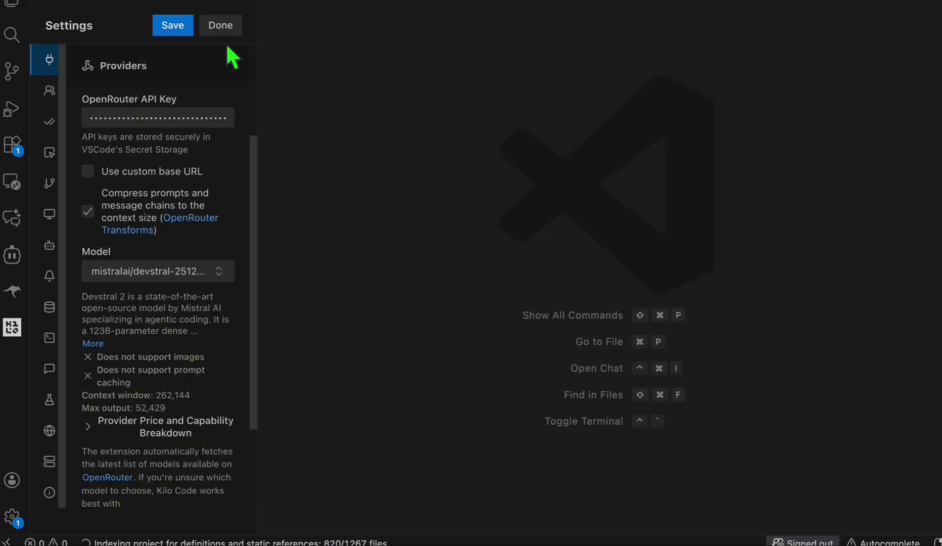
pyautogui.click(222, 27)
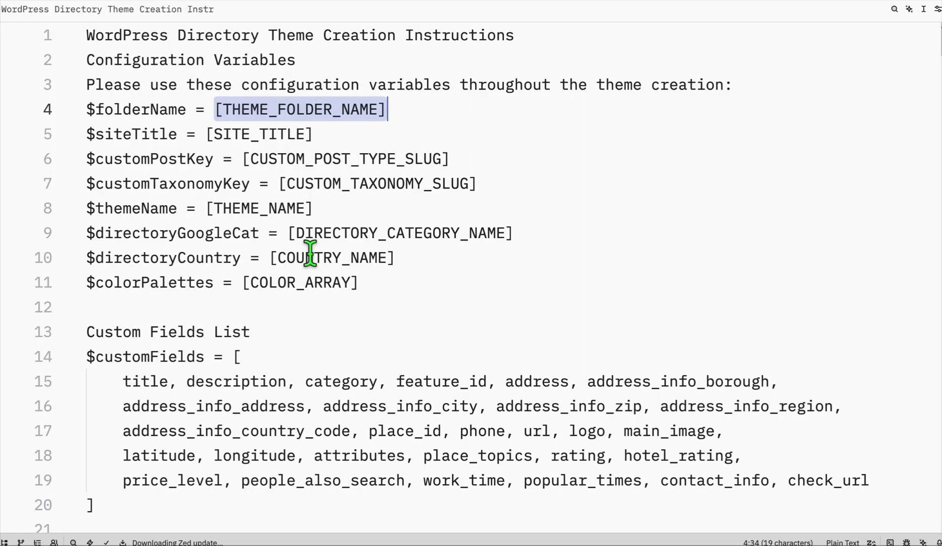
# Fill in folder name astrologer, site title 'Astrologers in Australia', post type 'astrologer' and taxonomy 'state'
pyautogui.click(405, 133)
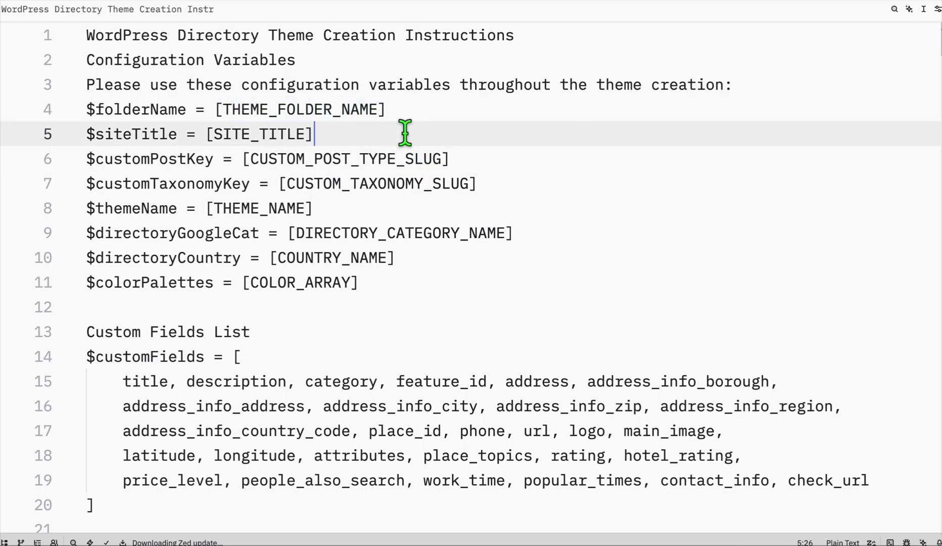
pyautogui.press('Up')
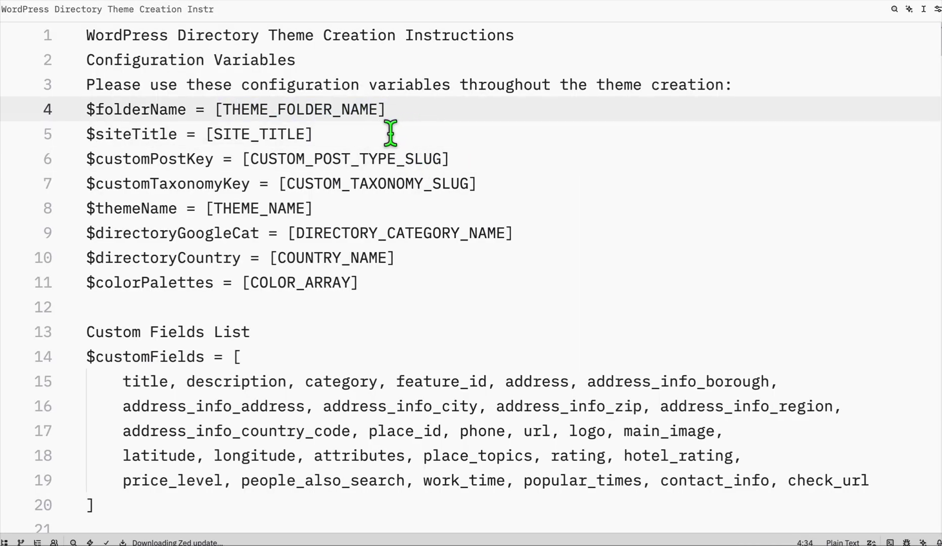
pyautogui.keyDown('shift'); pyautogui.click(225, 117); pyautogui.keyUp('shift')
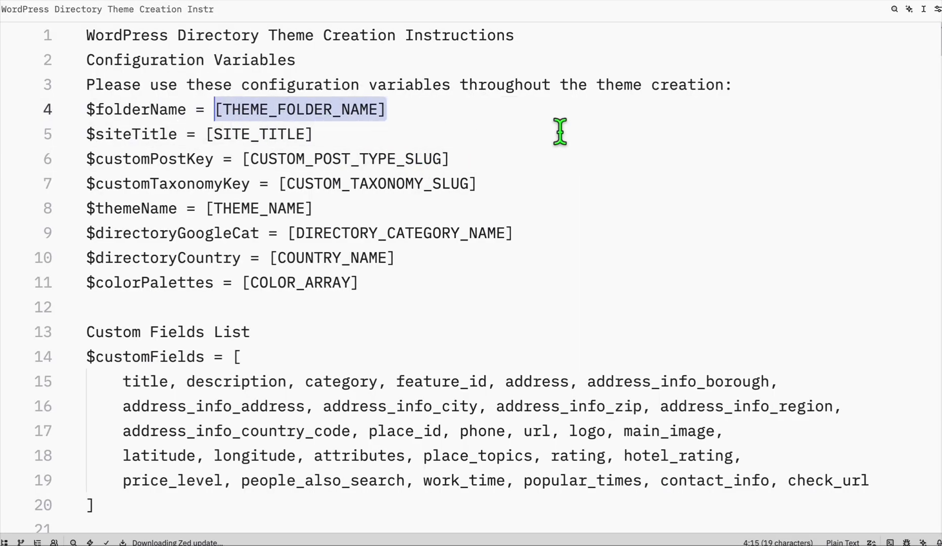
pyautogui.write('astrologer')
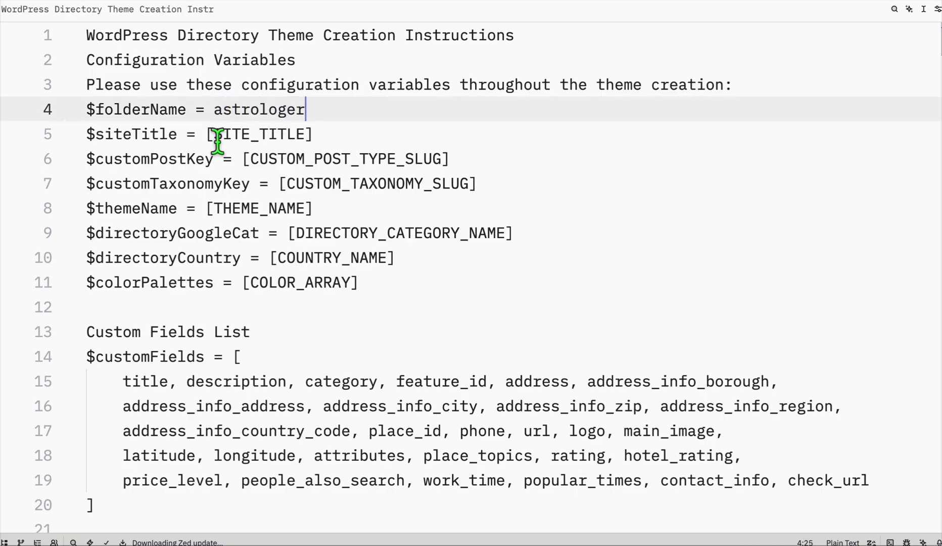
pyautogui.moveTo(209, 135); pyautogui.dragTo(349, 141)
pyautogui.write('Astrol')
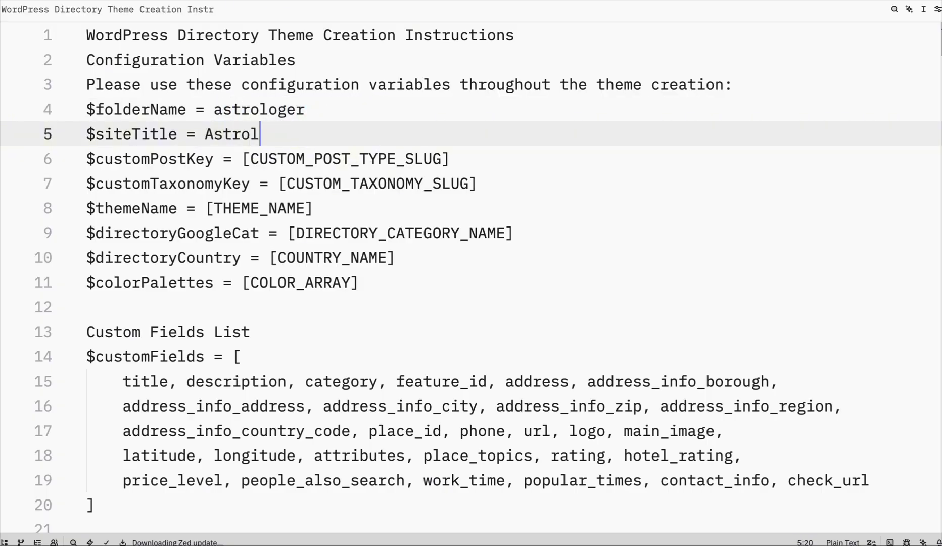
pyautogui.write('ogers in Australia')
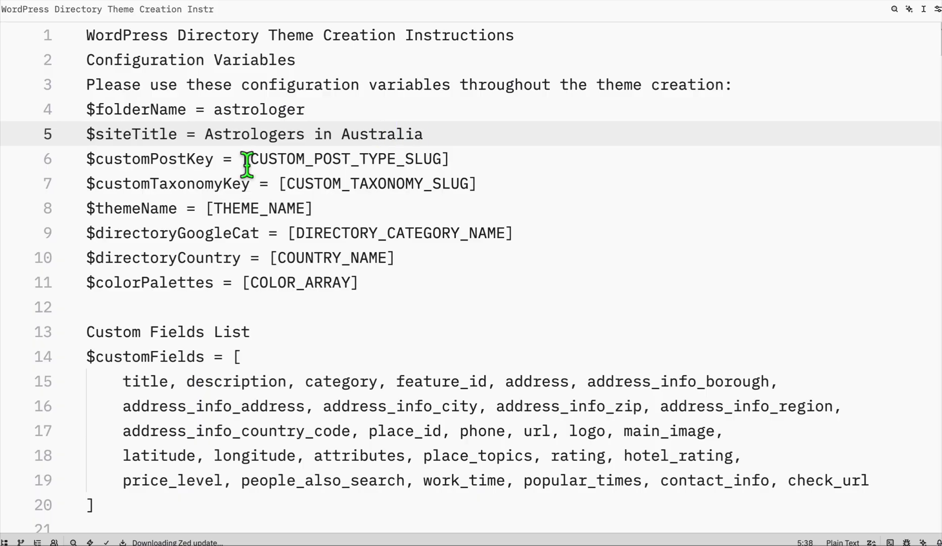
pyautogui.moveTo(245, 161); pyautogui.dragTo(490, 166)
pyautogui.write('as')
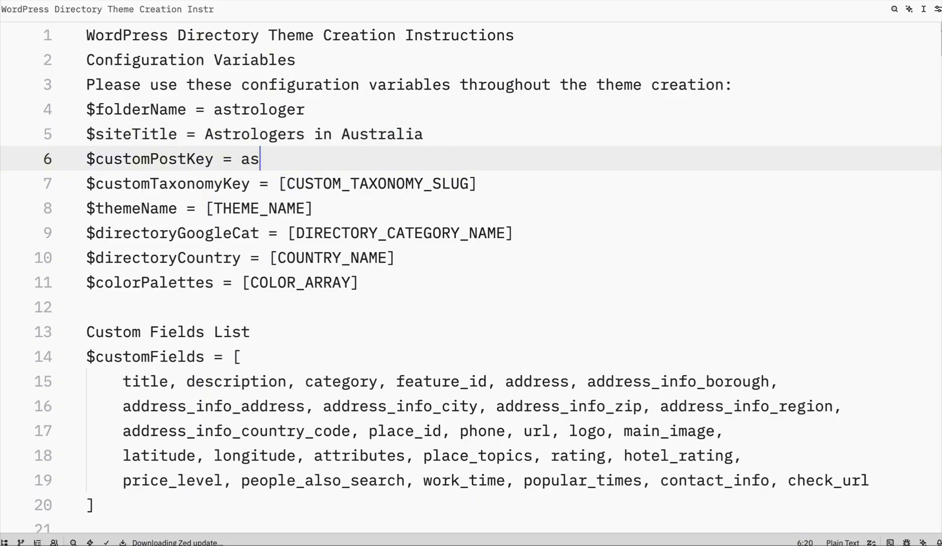
pyautogui.write('trologer')
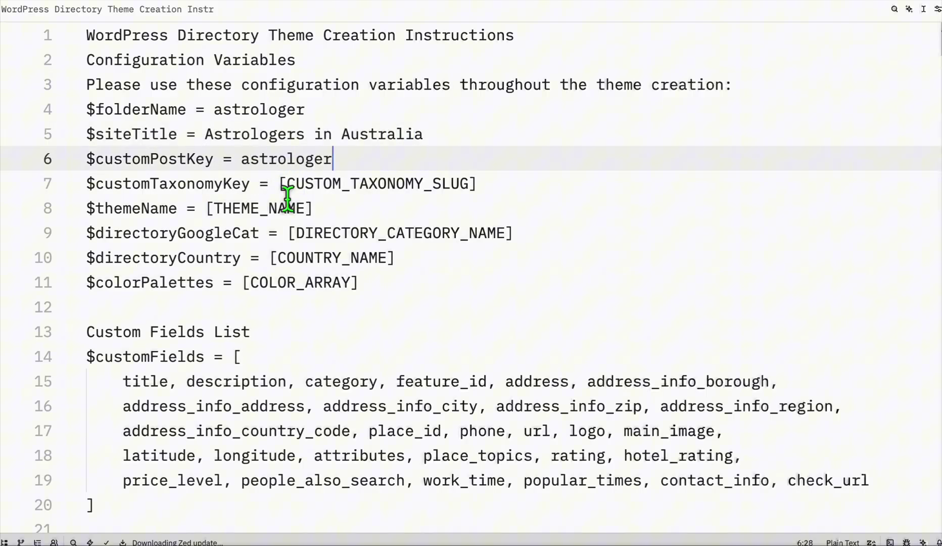
pyautogui.moveTo(280, 184); pyautogui.dragTo(491, 186)
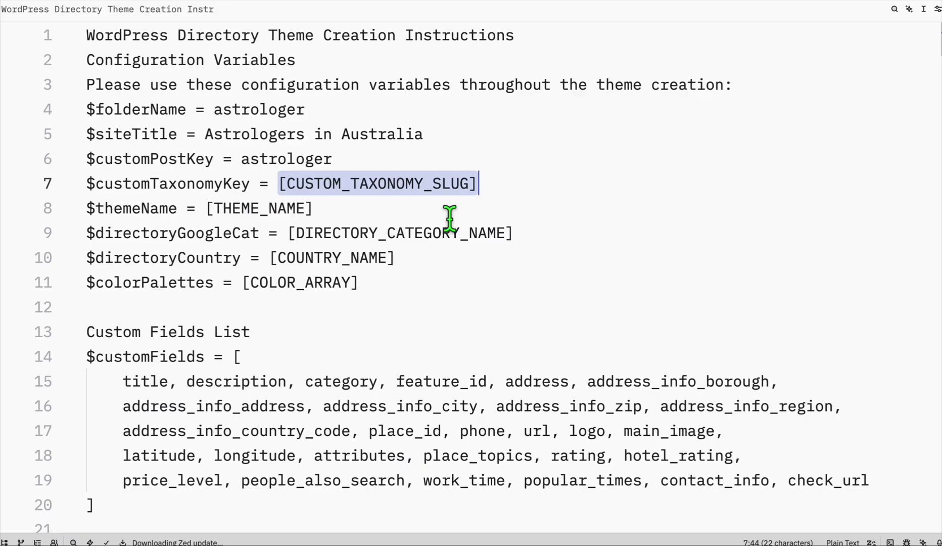
pyautogui.write('state')
# Replace the theme name and directory category placeholders with astrologer
pyautogui.moveTo(312, 210); pyautogui.dragTo(208, 209)
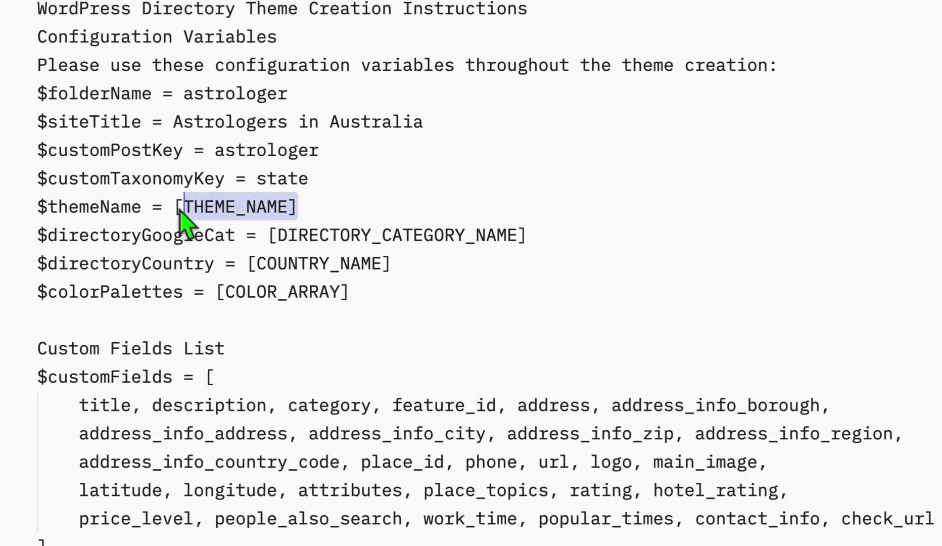
pyautogui.doubleClick(209, 101)
pyautogui.hotkey('ctrl', 'c')
pyautogui.moveTo(297, 206); pyautogui.dragTo(173, 206)
pyautogui.hotkey('ctrl', 'v')
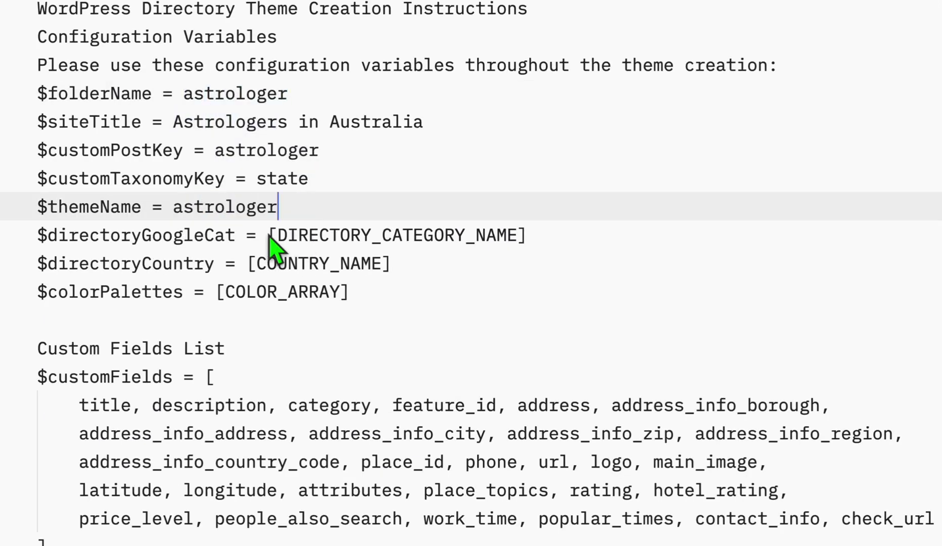
pyautogui.click(269, 235)
pyautogui.keyDown('shift'); pyautogui.click(538, 236); pyautogui.keyUp('shift')
pyautogui.hotkey('ctrl', 'v')
# Set the country to Australia, delete the $colorPalettes line and select the whole document
pyautogui.click(396, 265)
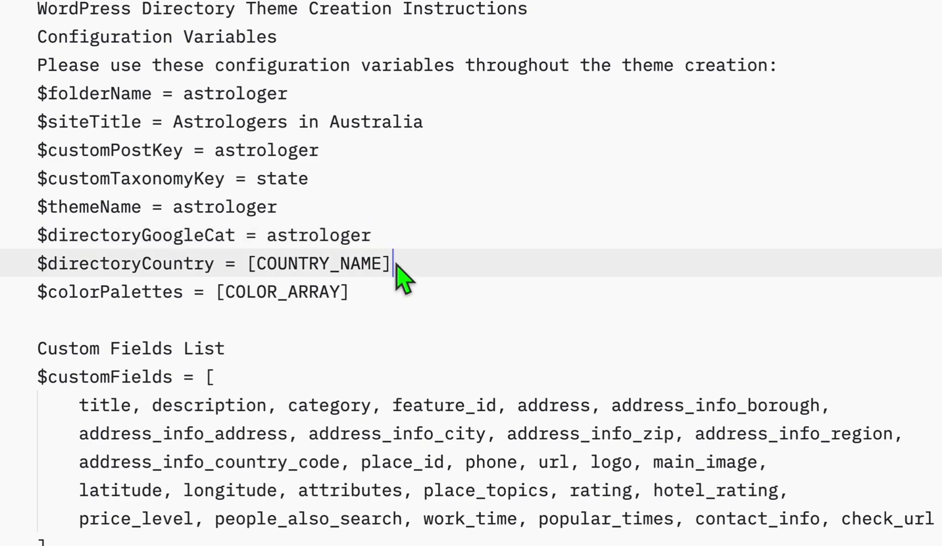
pyautogui.keyDown('shift'); pyautogui.click(249, 258); pyautogui.keyUp('shift')
pyautogui.write('Australia')
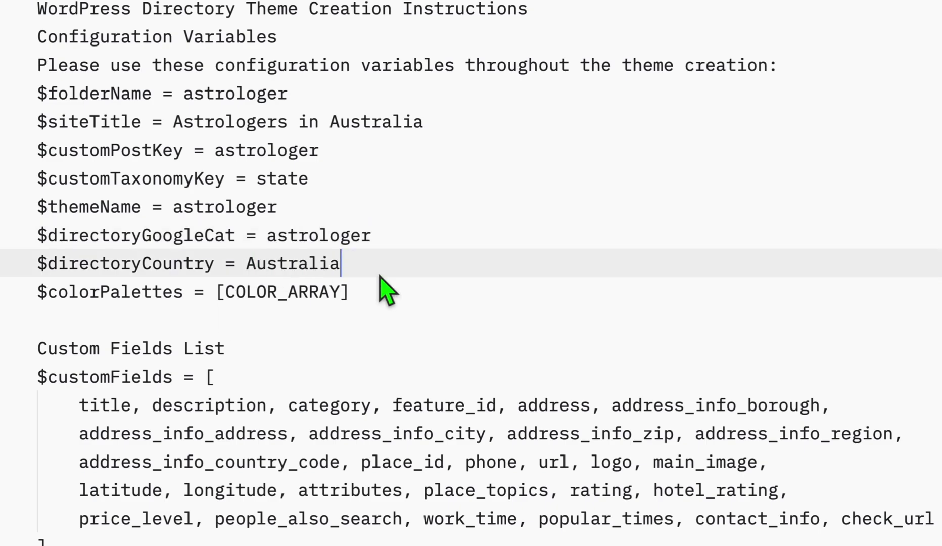
pyautogui.moveTo(374, 292); pyautogui.dragTo(28, 286)
pyautogui.press('BackSpace')
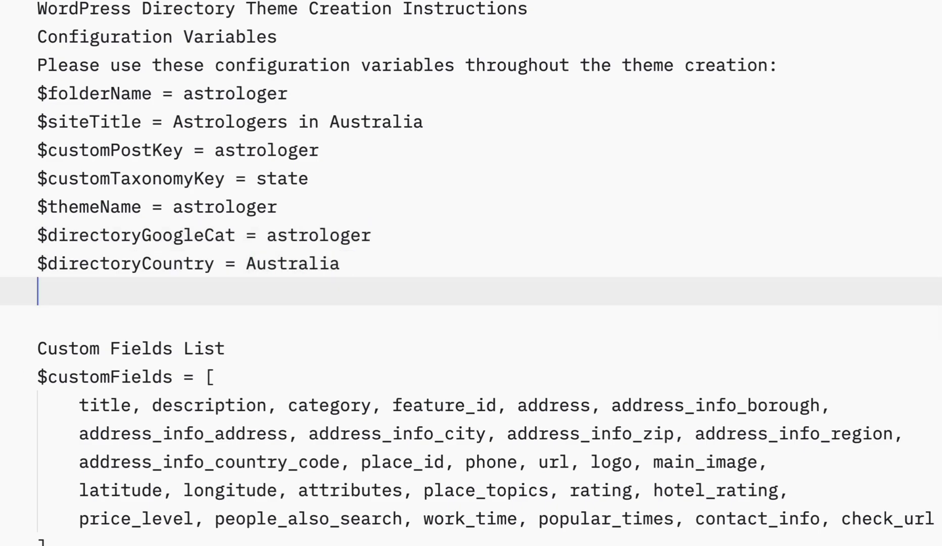
pyautogui.click(409, 243)
pyautogui.hotkey('ctrl', 'a')
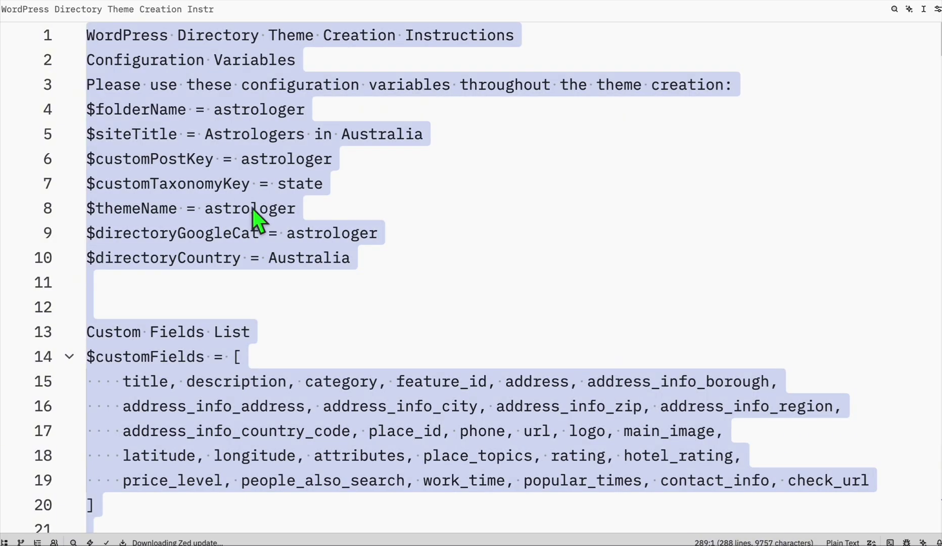
# Paste the theme creation instructions into Kilo Code and send them to the AI agent
pyautogui.hotkey('alt', 'Tab')
pyautogui.click(90, 457)
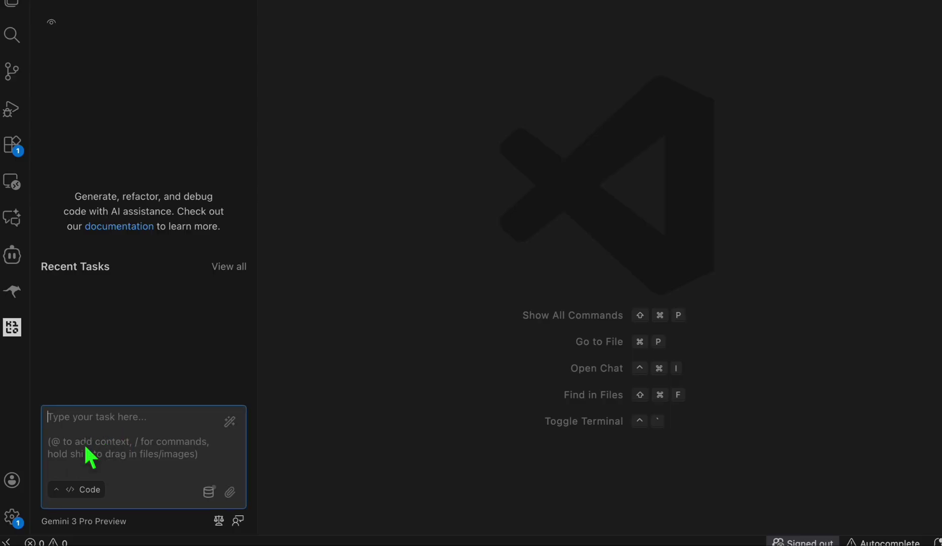
pyautogui.press('super+v')
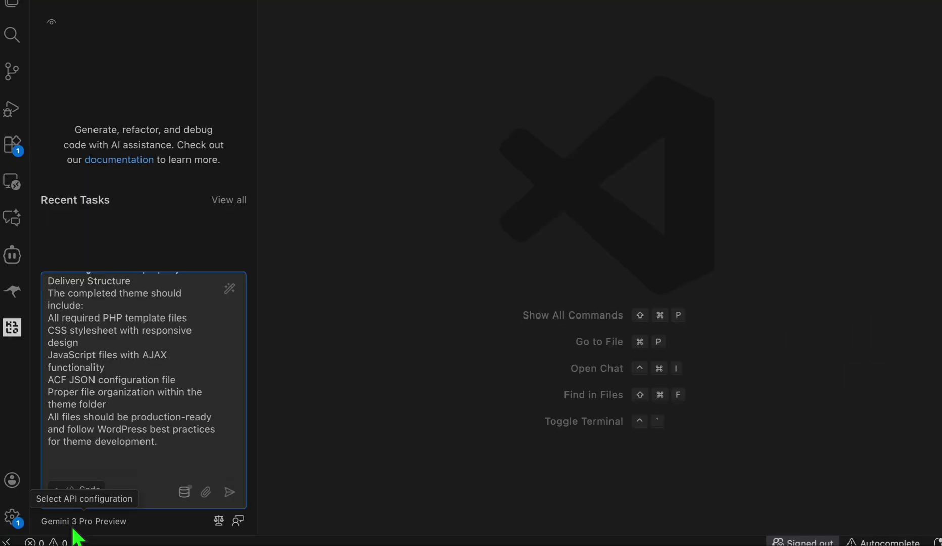
pyautogui.click(229, 492)
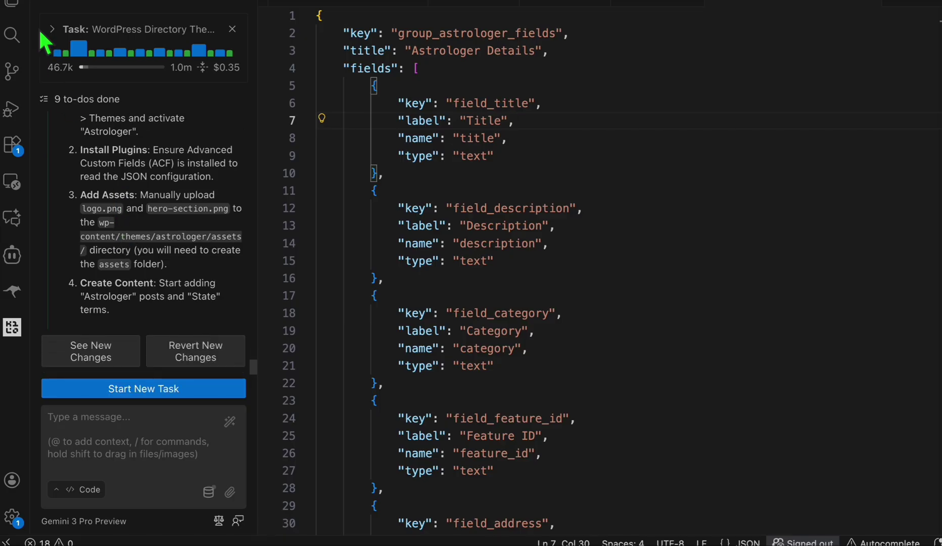
# Inspect the generated astrologer theme folder in the Explorer
pyautogui.click(11, 4)
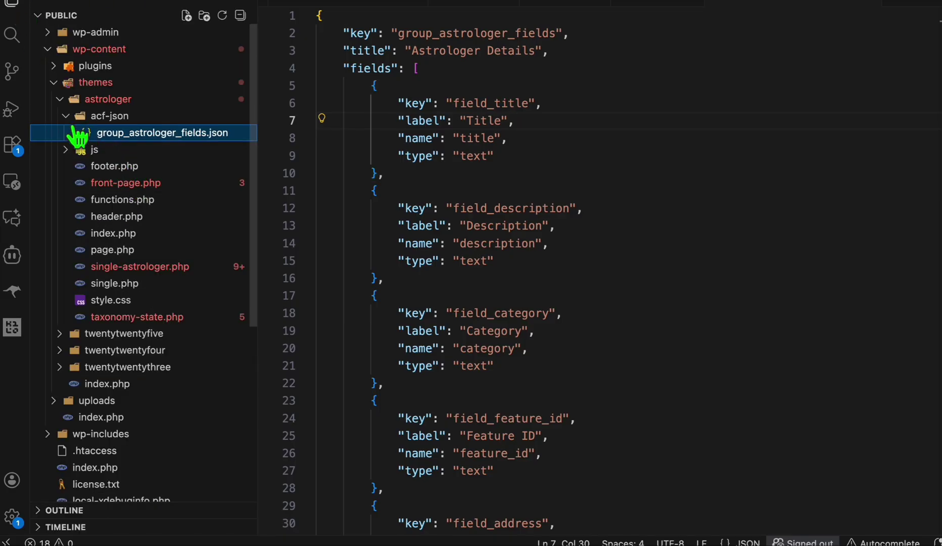
pyautogui.click(60, 100)
pyautogui.click(61, 100)
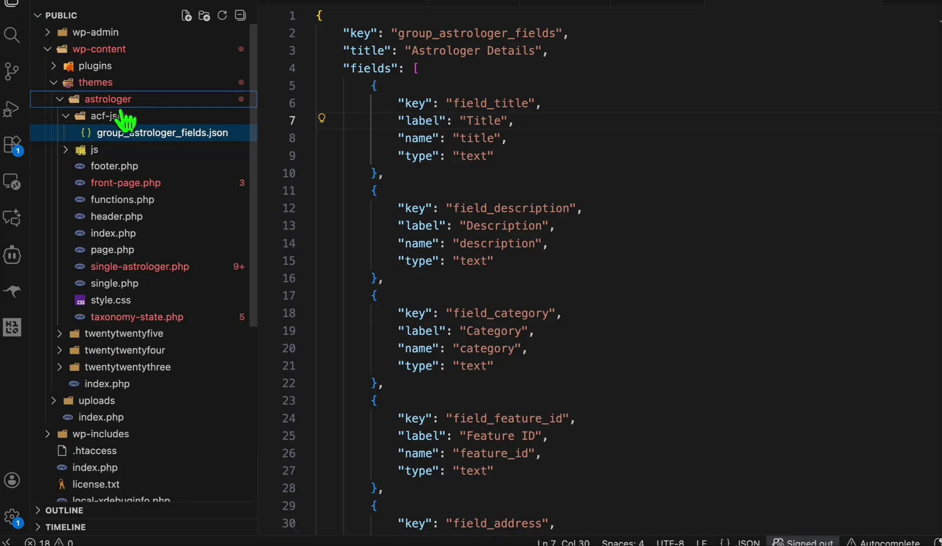
pyautogui.click(90, 117)
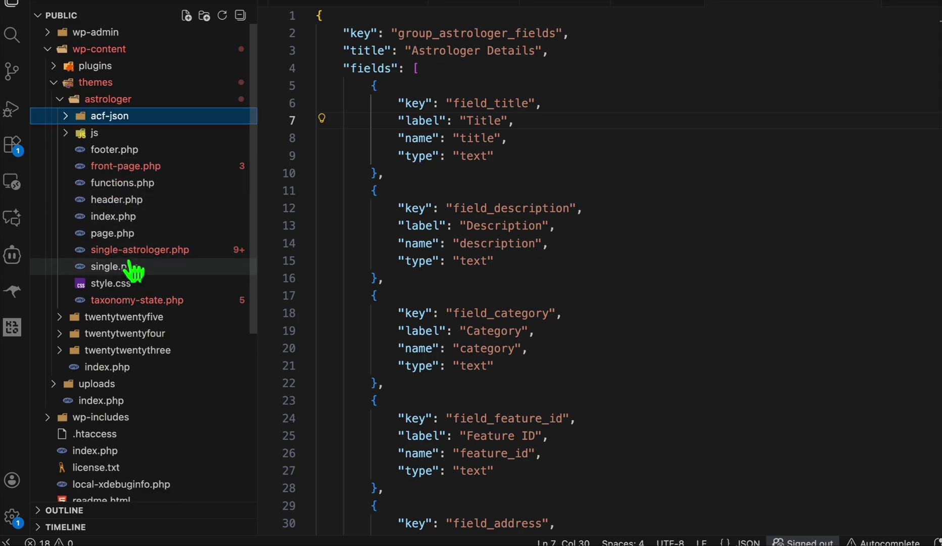
# Activate the Astrologer theme in WordPress
pyautogui.press('super+Tab')
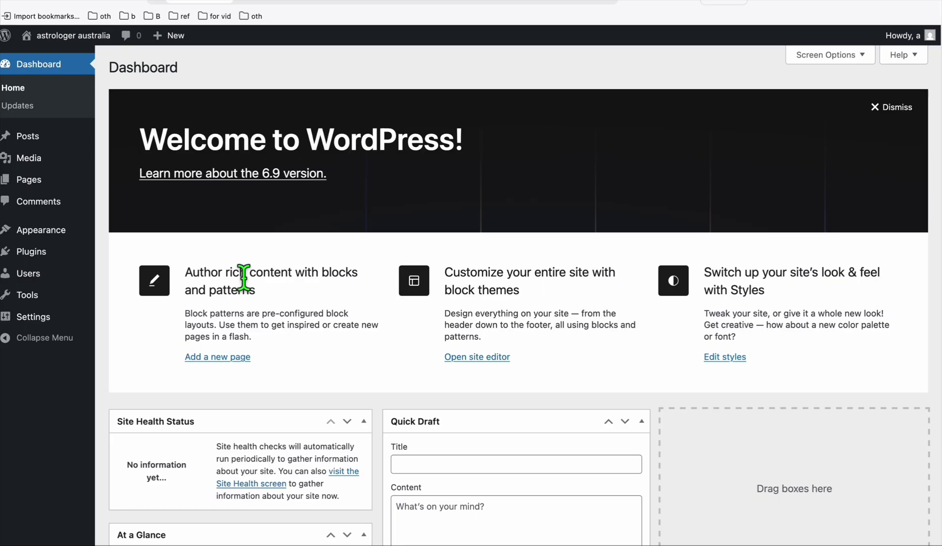
pyautogui.moveTo(81, 239)
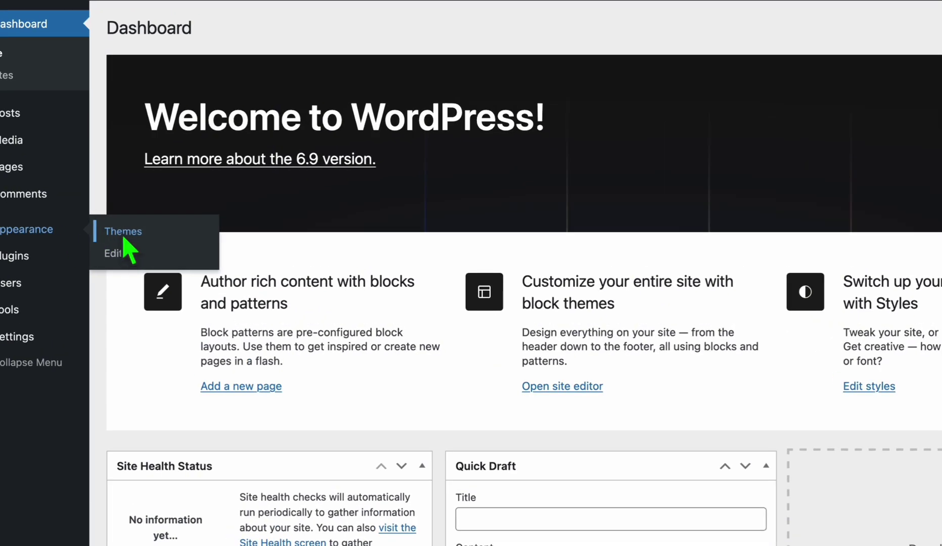
pyautogui.click(124, 235)
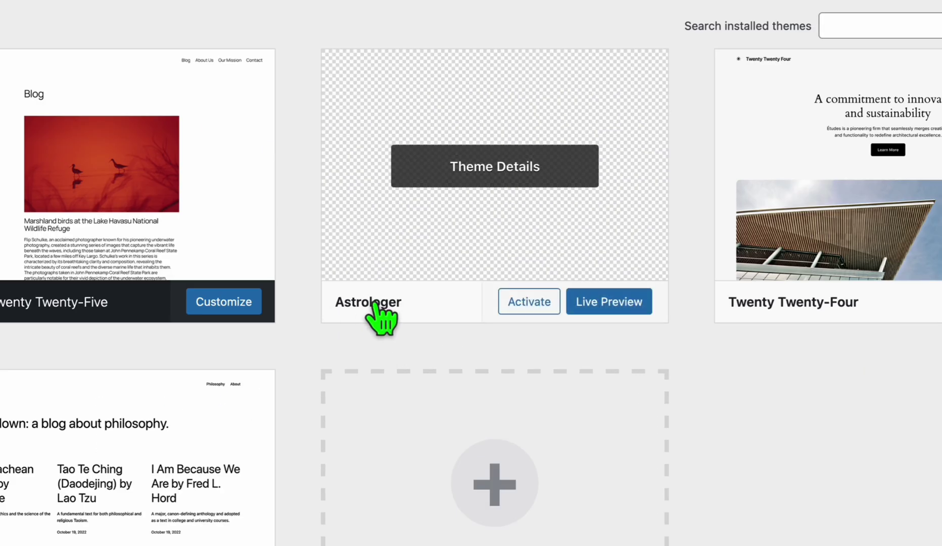
pyautogui.click(528, 302)
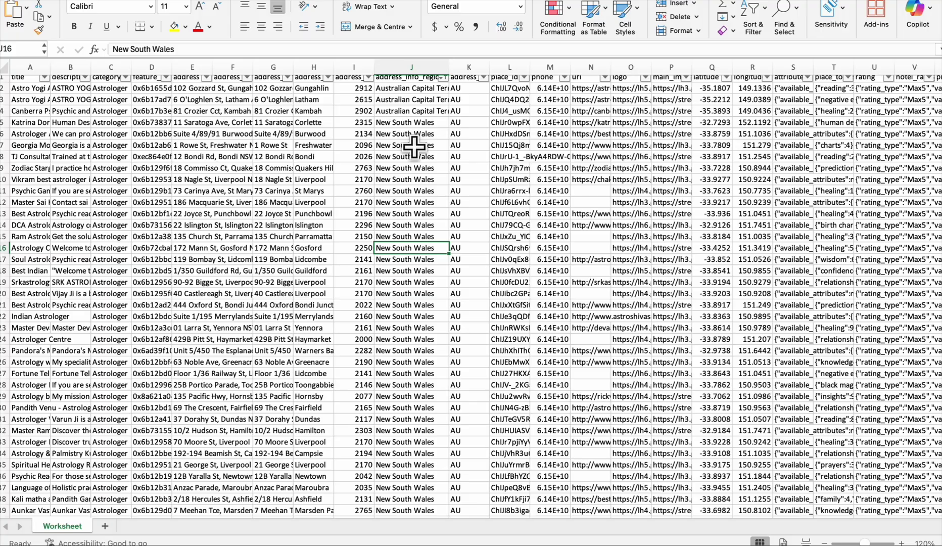
# Go to the Add Plugins page and focus the plugin search
pyautogui.click(211, 226)
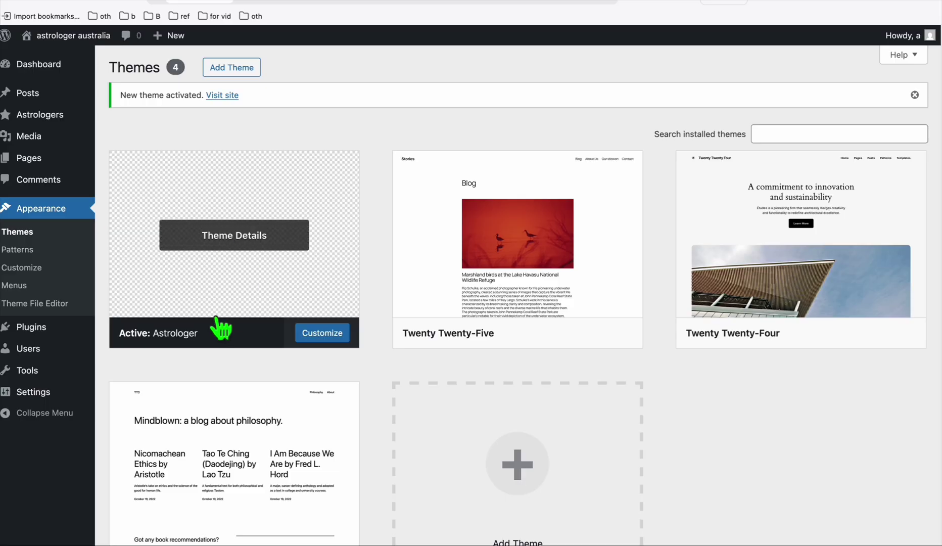
pyautogui.moveTo(43, 328)
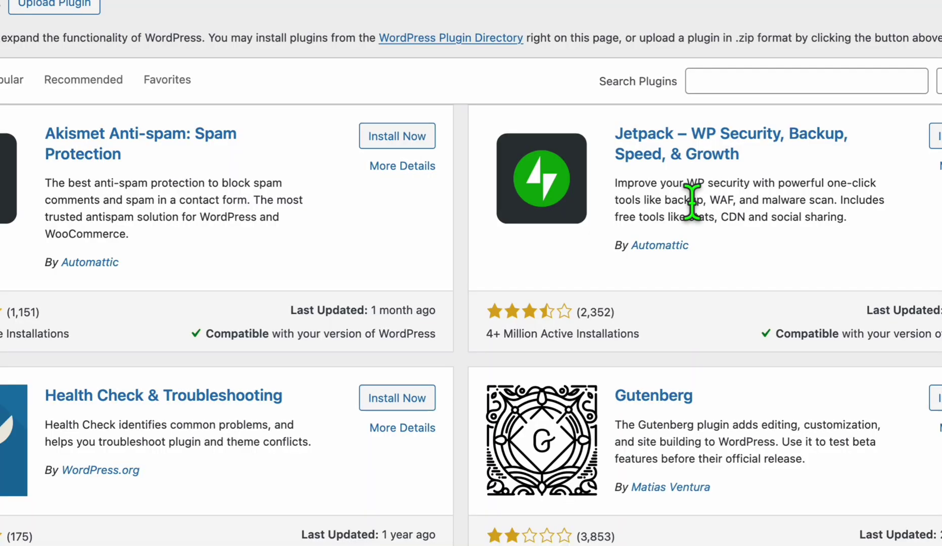
pyautogui.click(710, 80)
# Search for acf, then install and activate Advanced Custom Fields
pyautogui.write('acf')
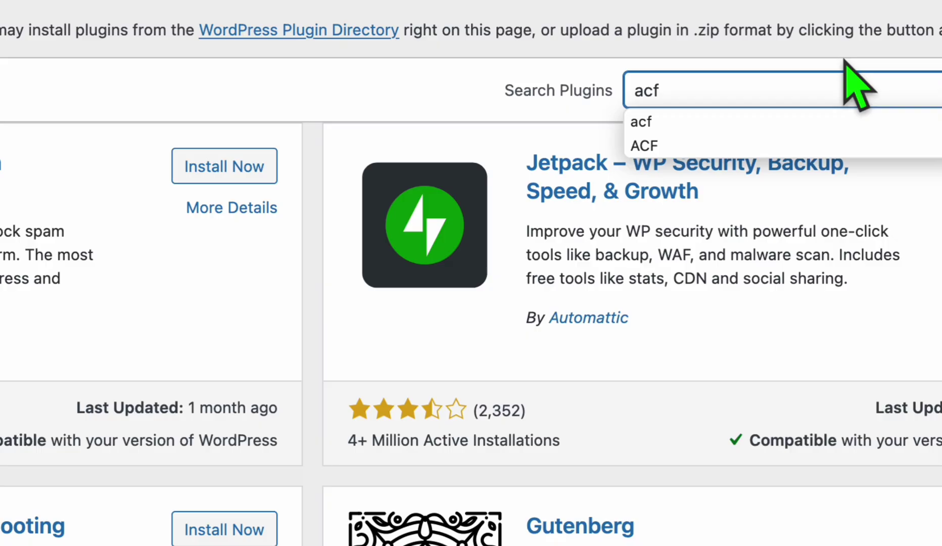
pyautogui.click(722, 103)
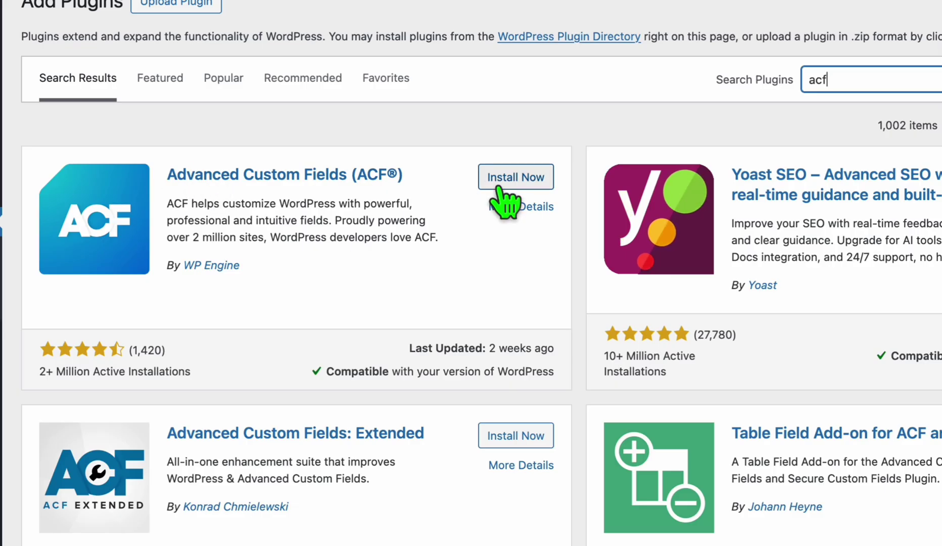
pyautogui.click(500, 181)
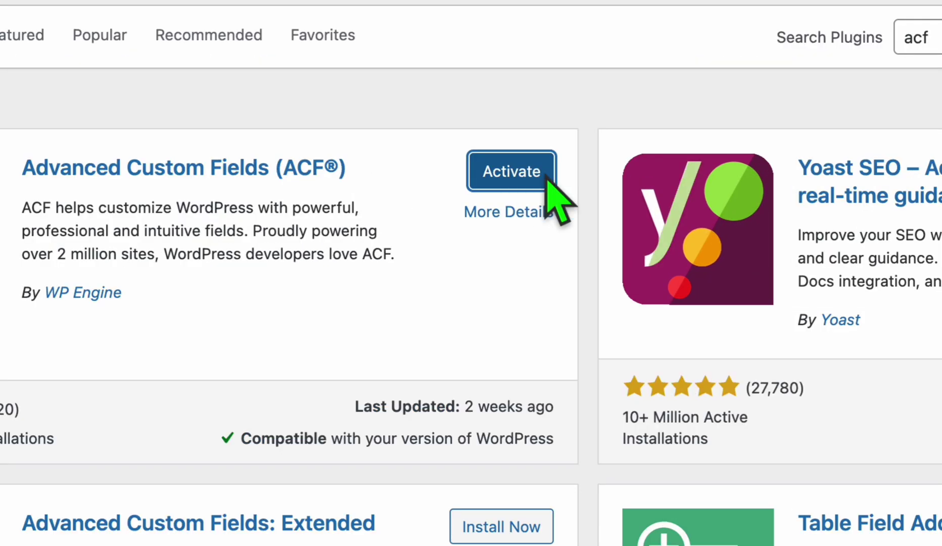
pyautogui.click(536, 183)
# Sync the Astrologer Details field group from JSON in ACF Field Groups
pyautogui.moveTo(26, 386)
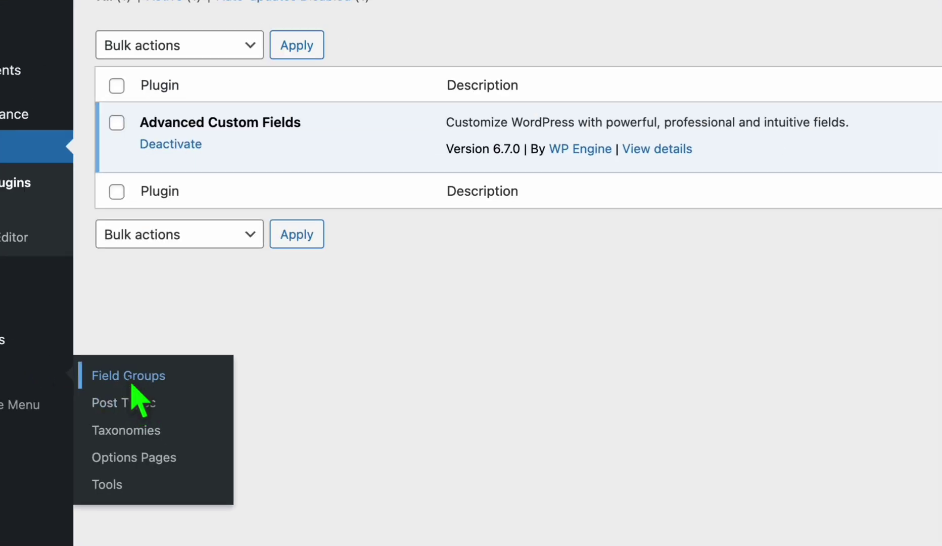
pyautogui.click(131, 385)
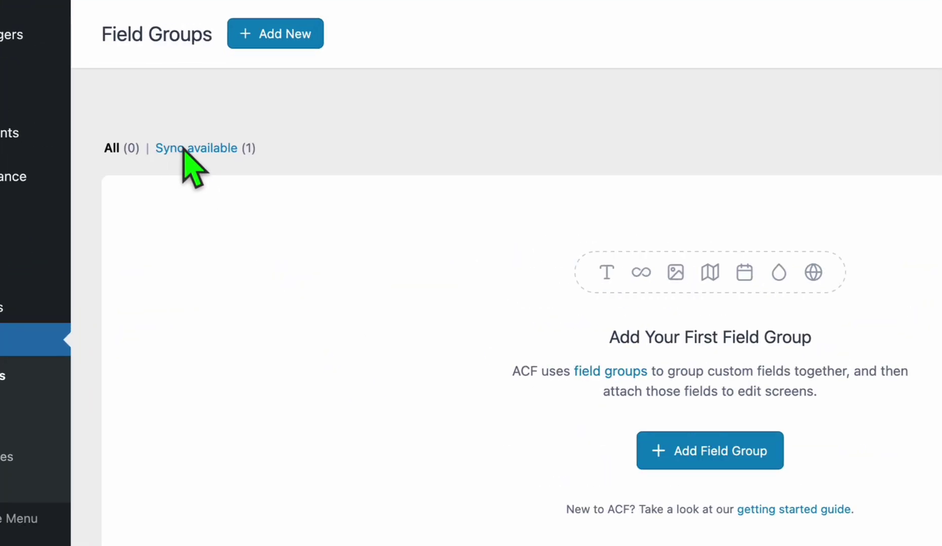
pyautogui.click(181, 147)
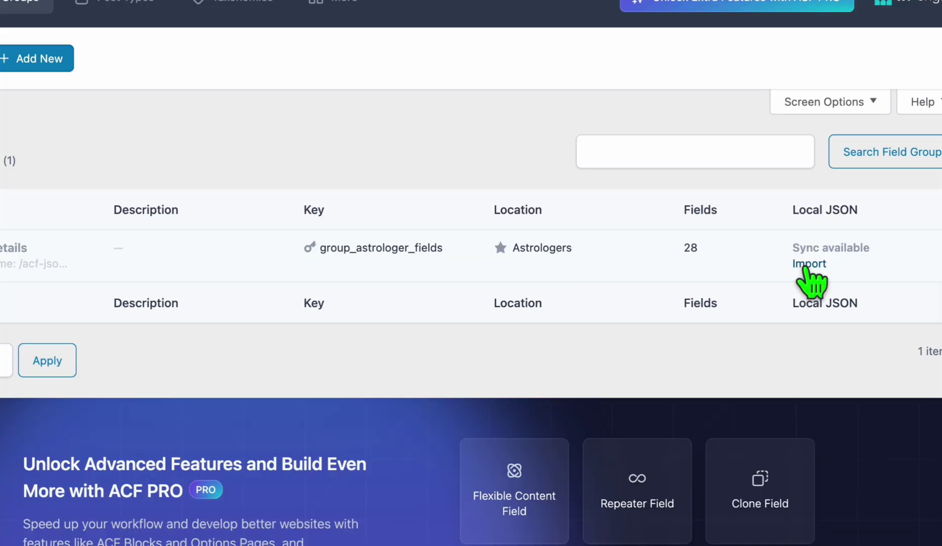
pyautogui.click(808, 263)
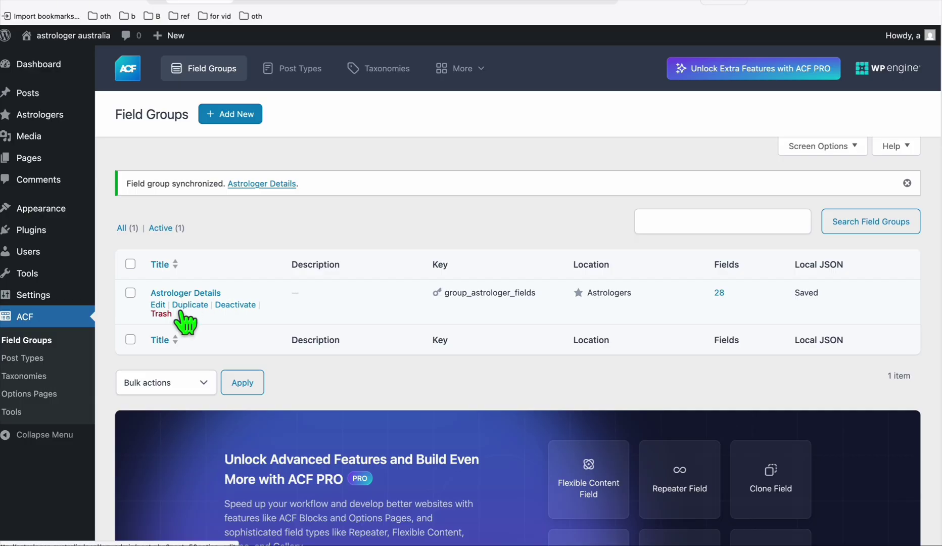
pyautogui.moveTo(44, 301)
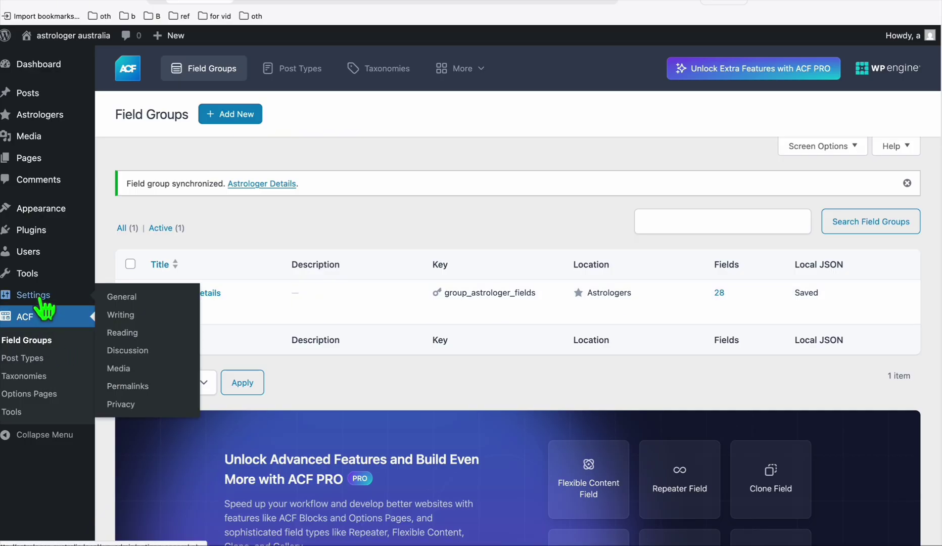
pyautogui.moveTo(40, 278)
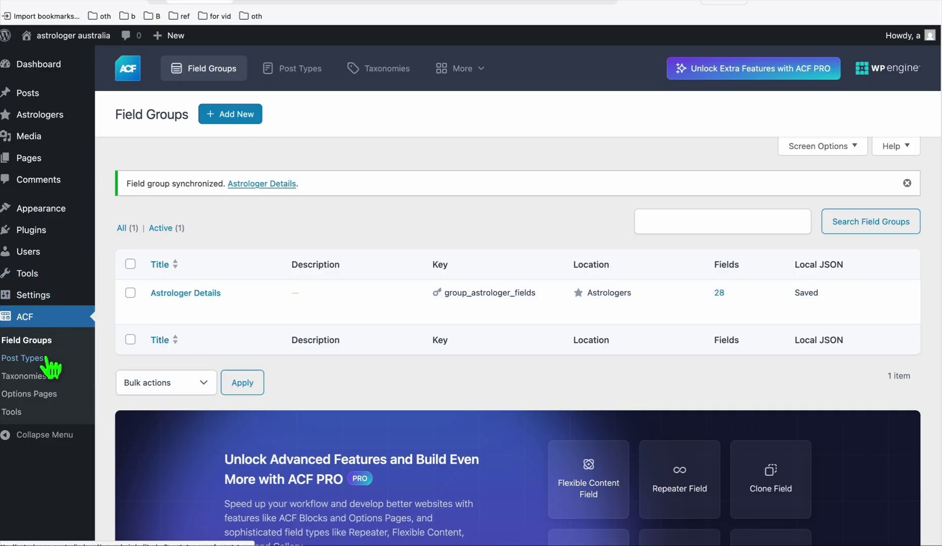
# Upload the xlsx-to-custom-post-importer zip, install it and activate the plugin
pyautogui.moveTo(45, 235)
pyautogui.click(125, 253)
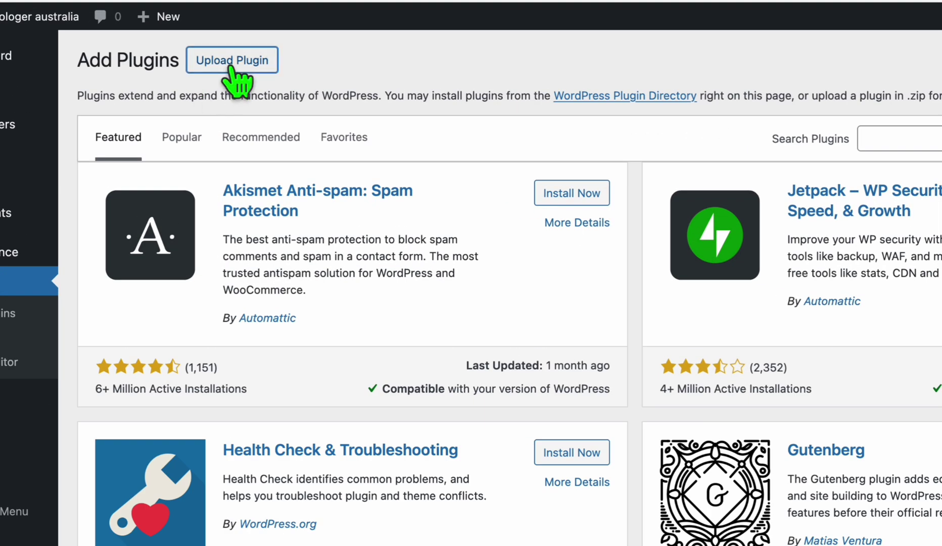
pyautogui.click(235, 71)
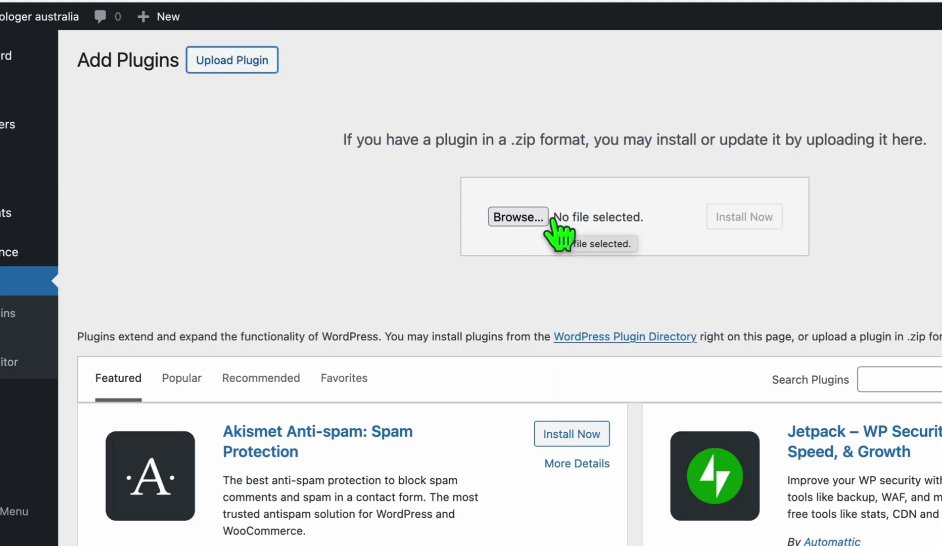
pyautogui.click(552, 217)
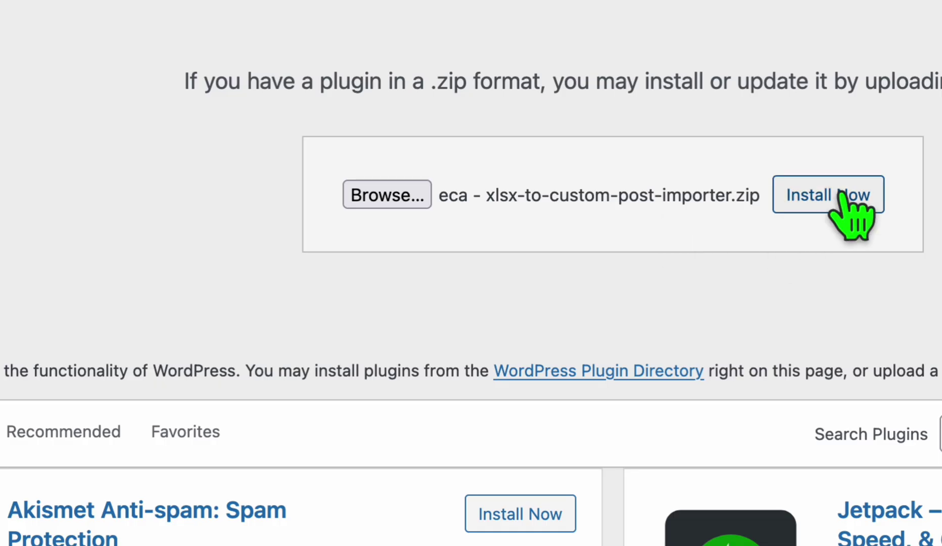
pyautogui.click(744, 217)
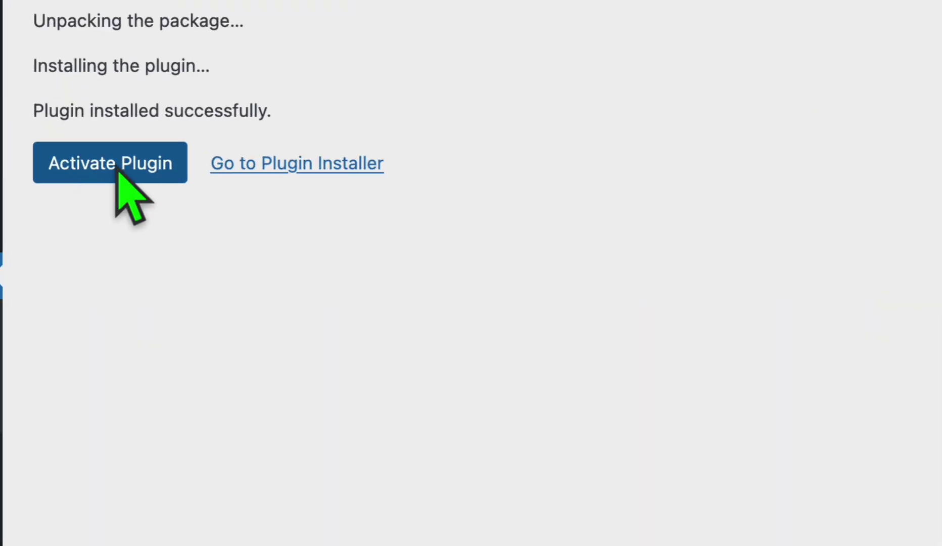
pyautogui.click(99, 168)
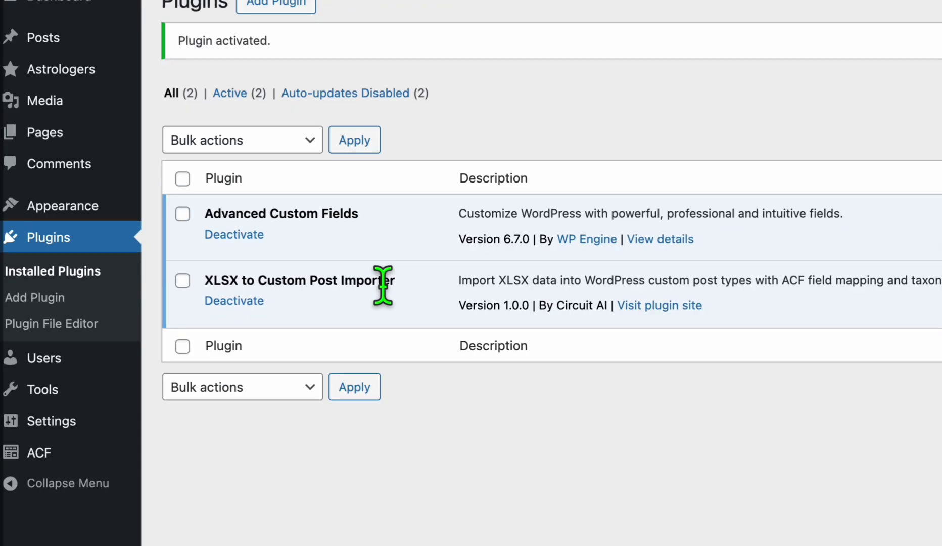
pyautogui.moveTo(98, 422)
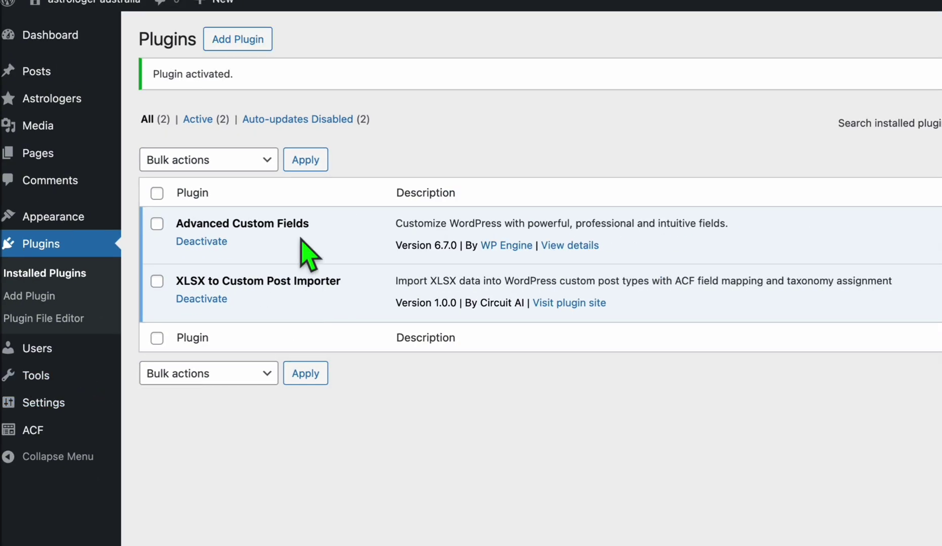
pyautogui.moveTo(54, 384)
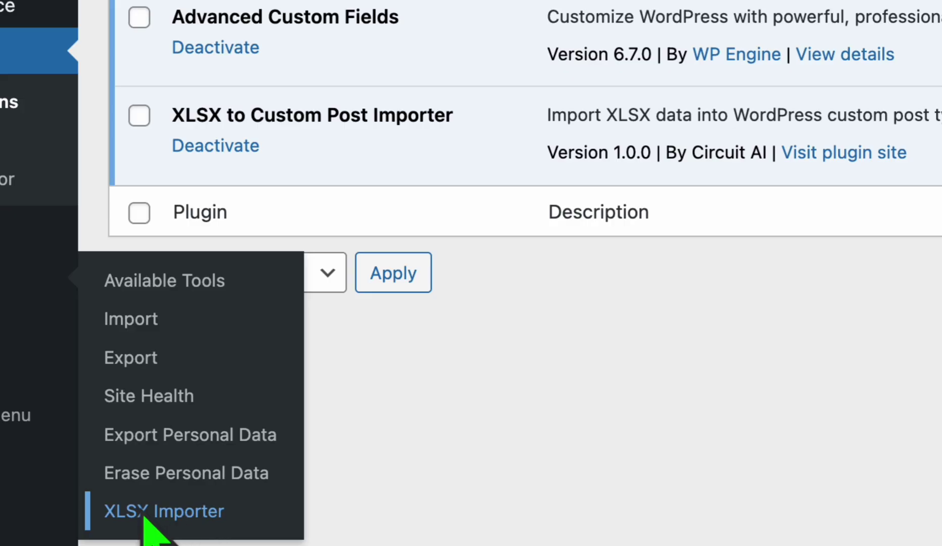
pyautogui.click(145, 514)
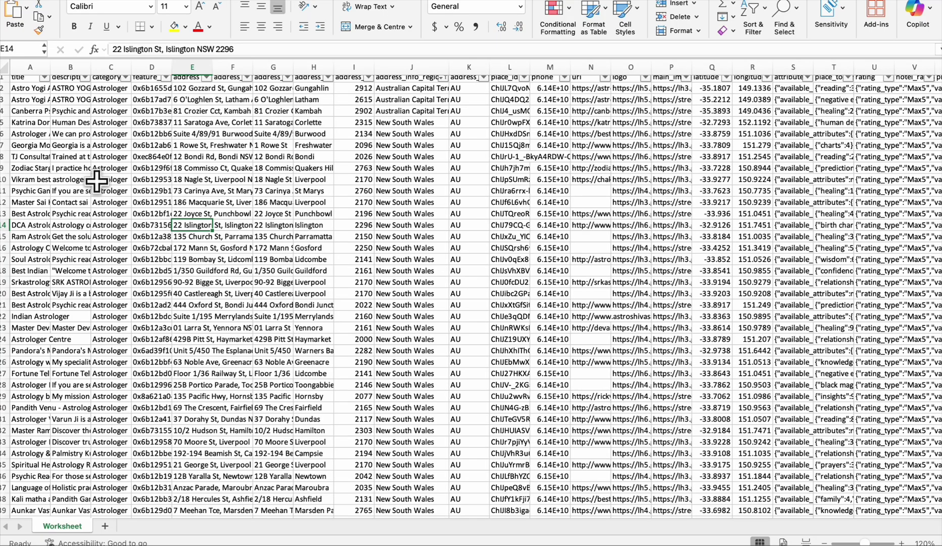
pyautogui.click(63, 168)
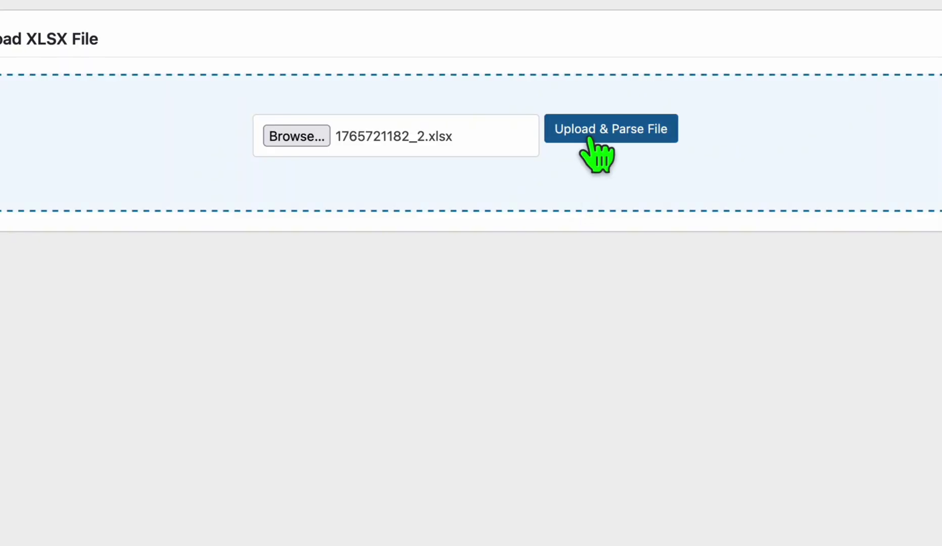
pyautogui.click(590, 141)
# Choose Astrologers as the post type and select the 'astrologer' custom post key in the notes
pyautogui.click(251, 183)
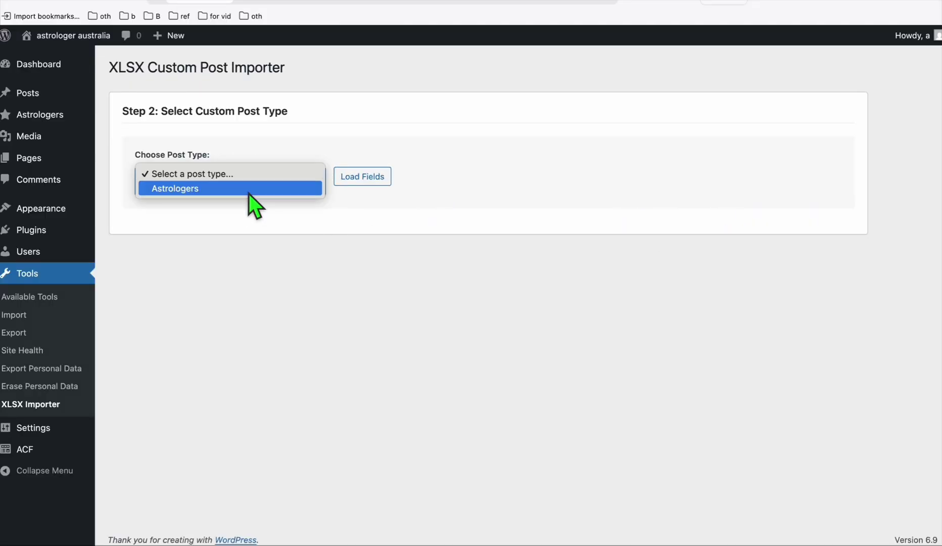
pyautogui.click(195, 192)
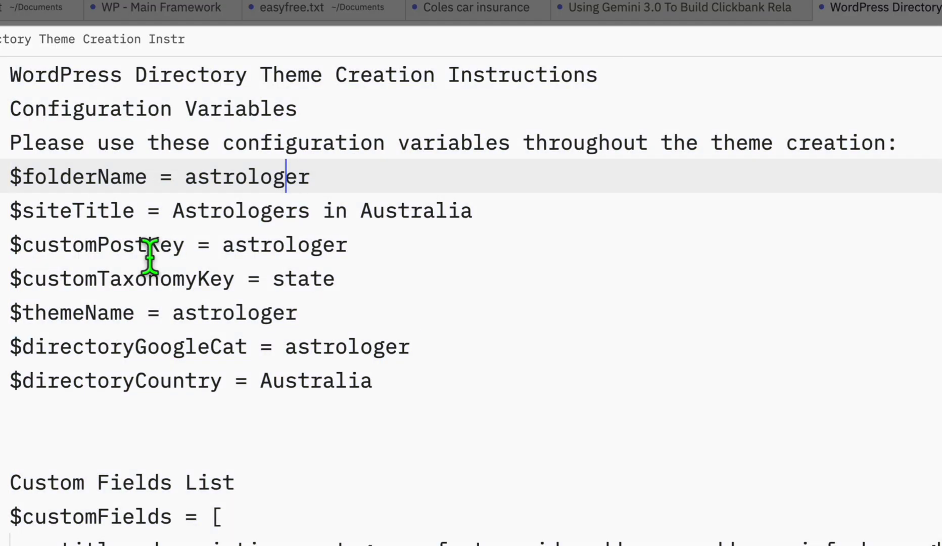
pyautogui.click(147, 248)
pyautogui.moveTo(391, 241); pyautogui.dragTo(59, 248)
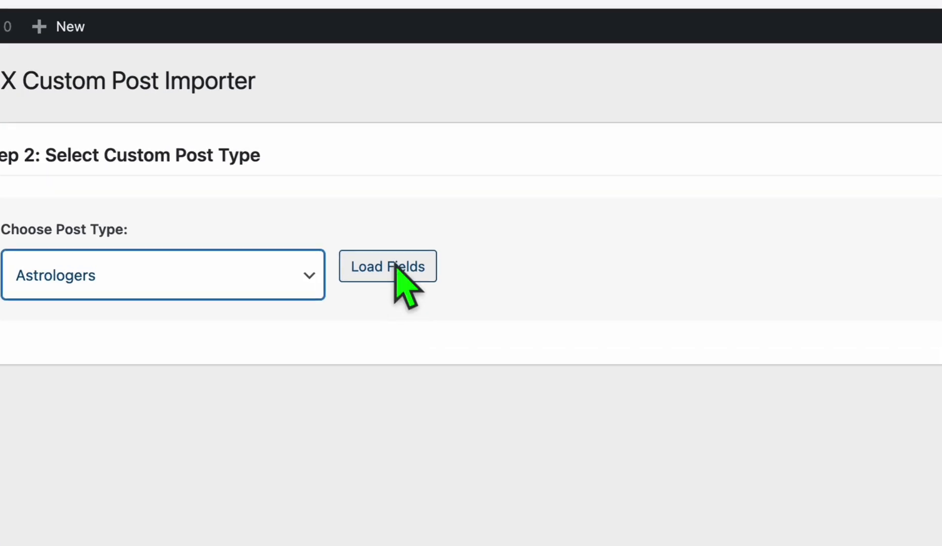
# Load the Astrologers fields, mapping Content to attributes and Featured Image to main_image
pyautogui.click(393, 262)
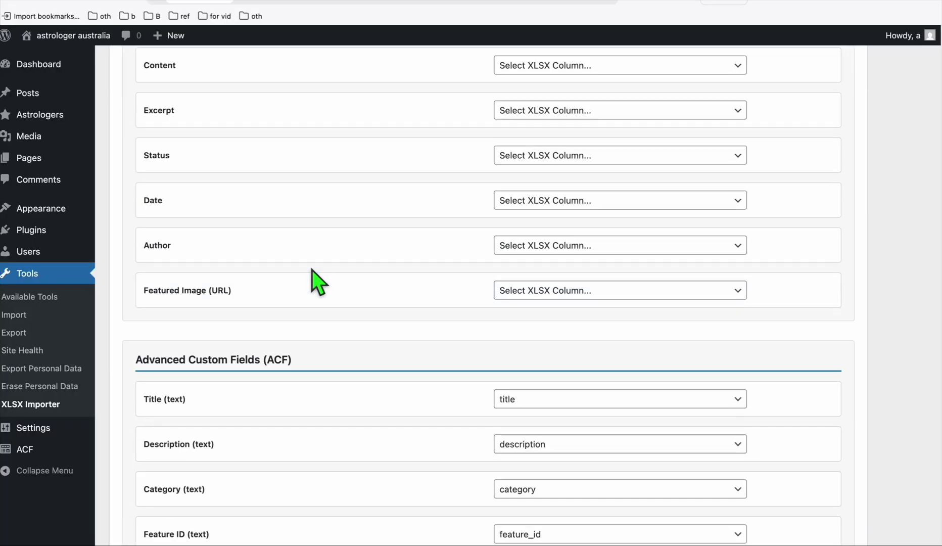
pyautogui.scroll(5, 311, 270)
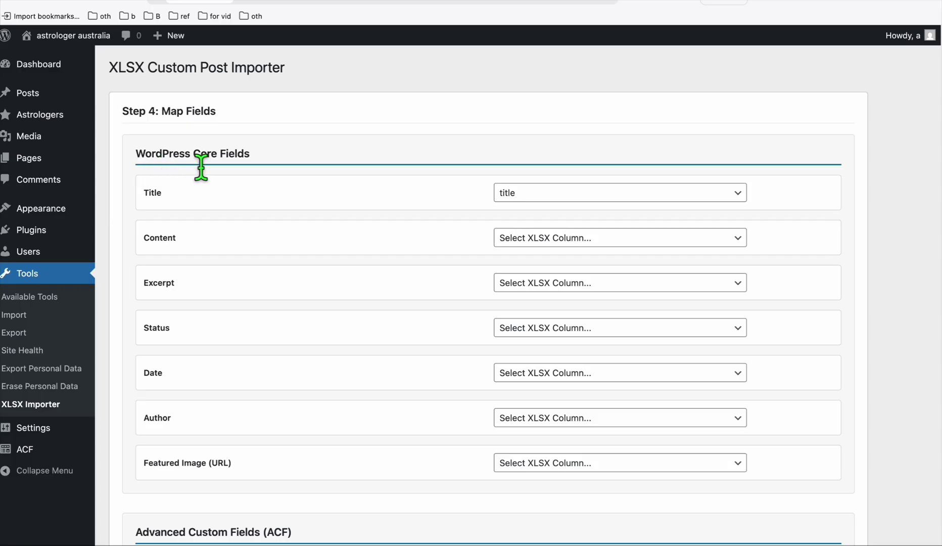
pyautogui.scroll(-4, 212, 283)
pyautogui.scroll(-5, 273, 242)
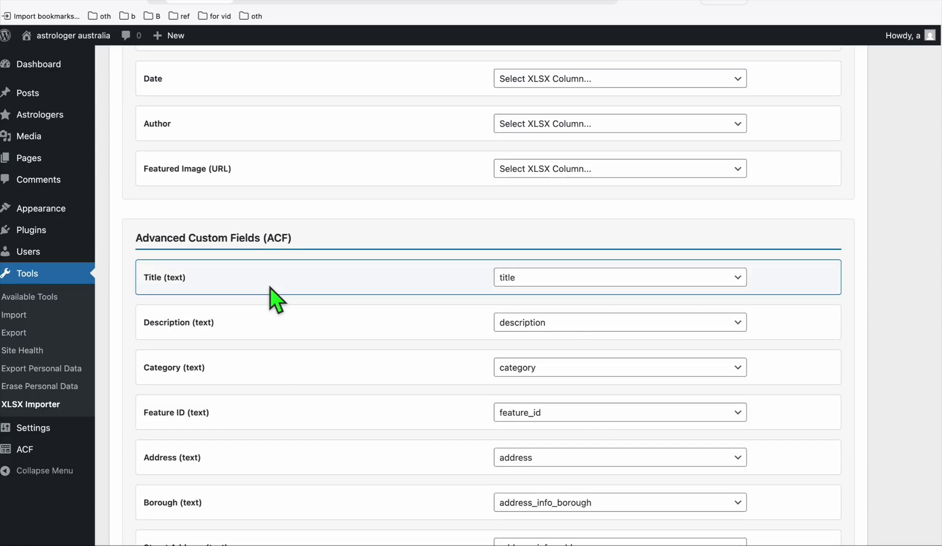
pyautogui.scroll(-3, 227, 330)
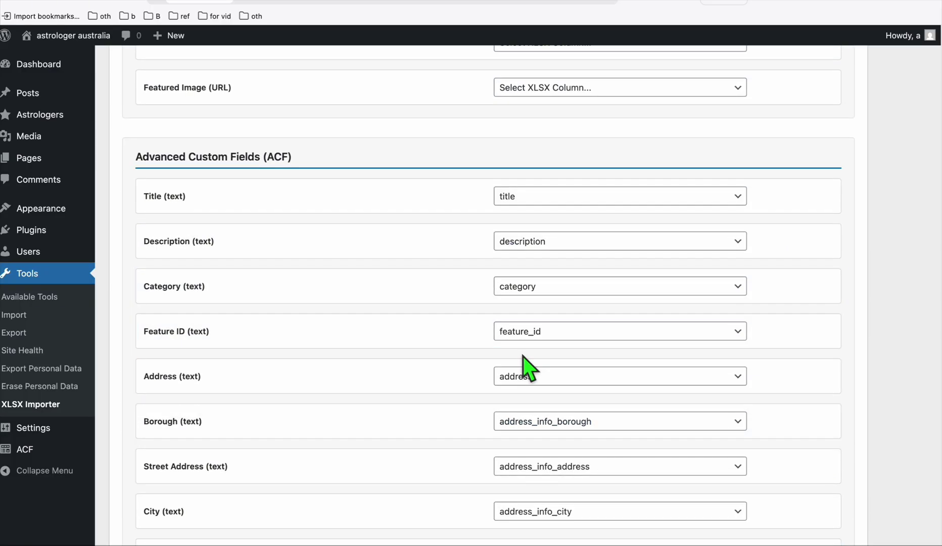
pyautogui.scroll(5, 481, 384)
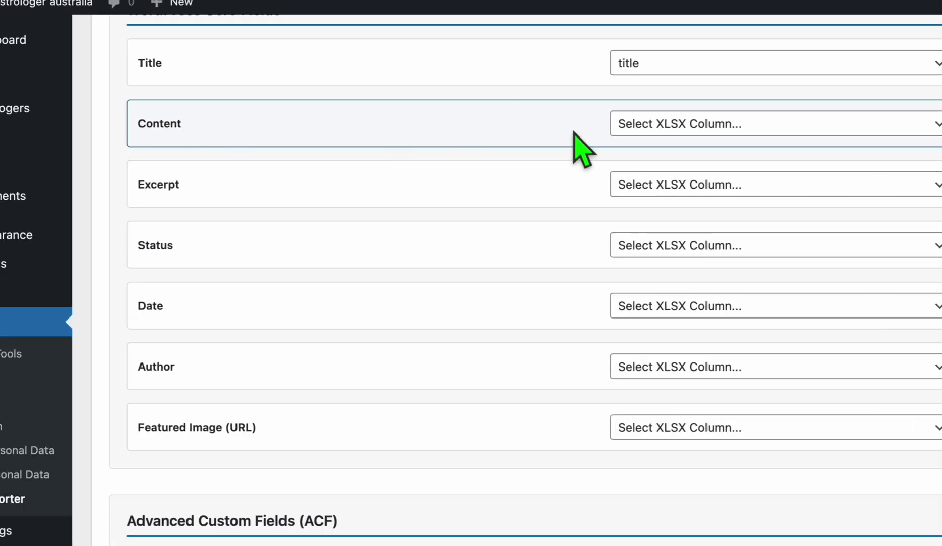
pyautogui.click(635, 123)
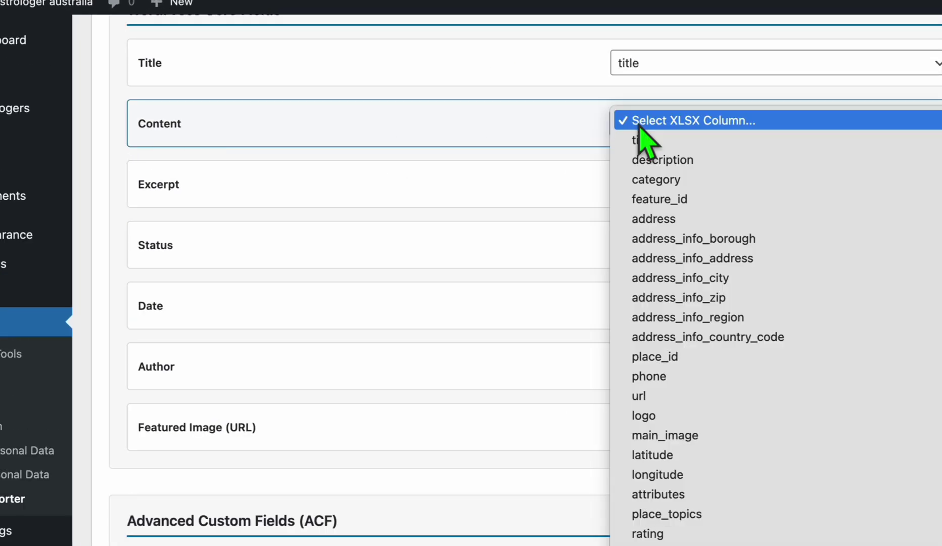
pyautogui.click(672, 478)
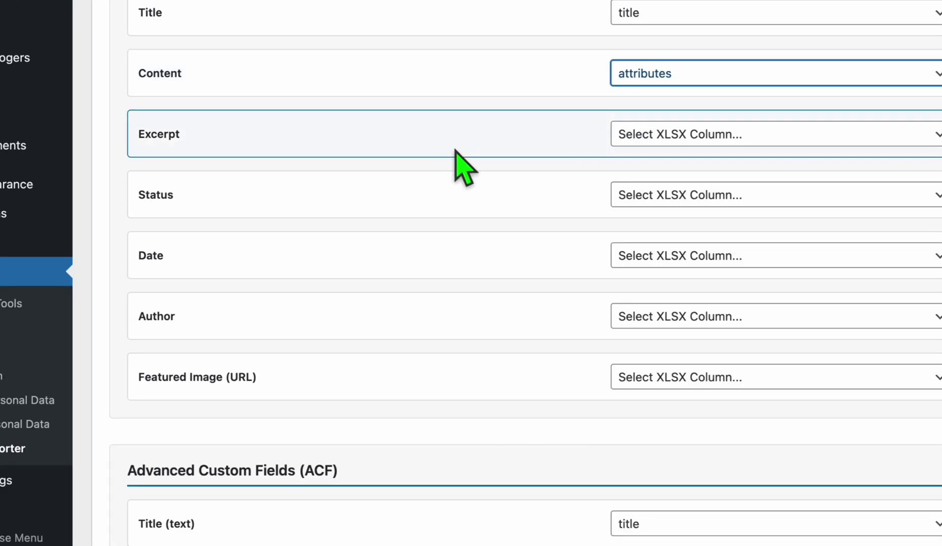
pyautogui.click(668, 380)
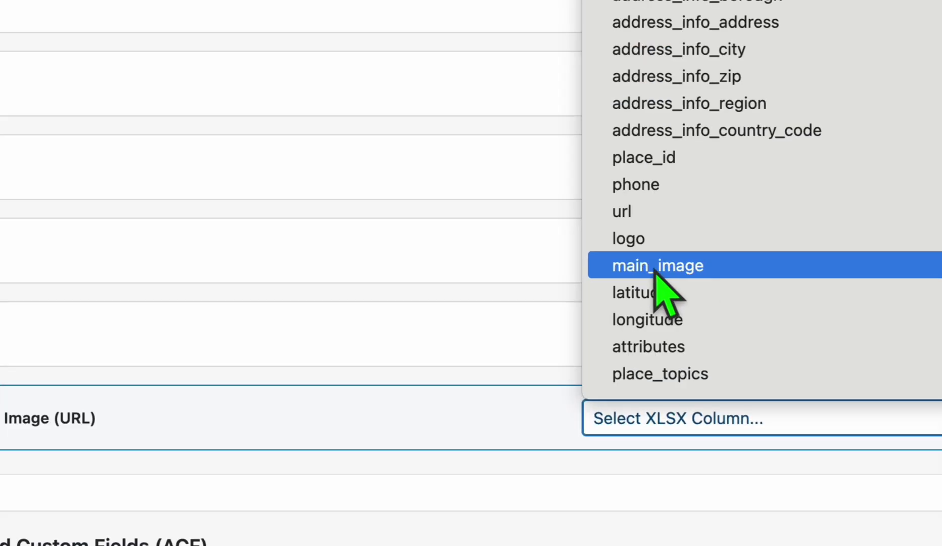
pyautogui.click(657, 266)
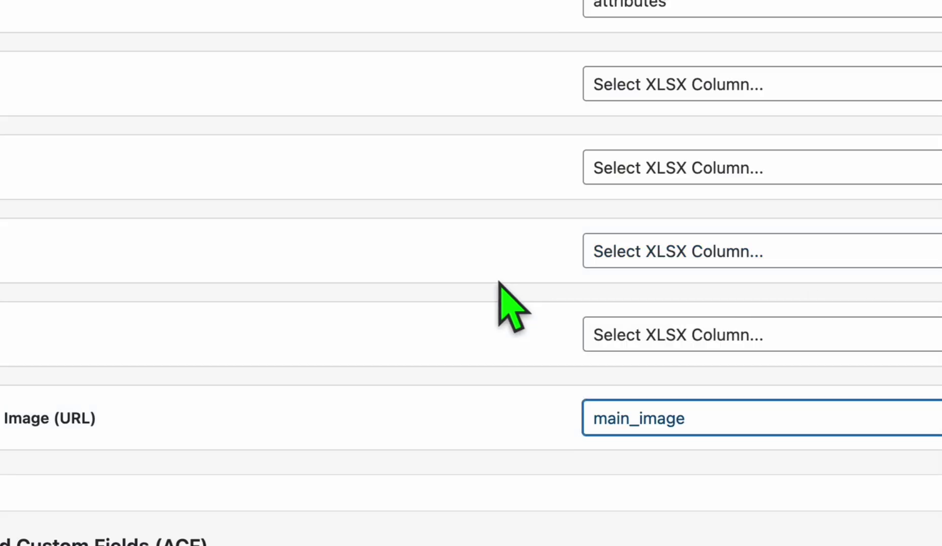
# Add a taxonomy mapping from the address_info_region column to States
pyautogui.scroll(-20, 311, 252)
pyautogui.scroll(-10, 312, 252)
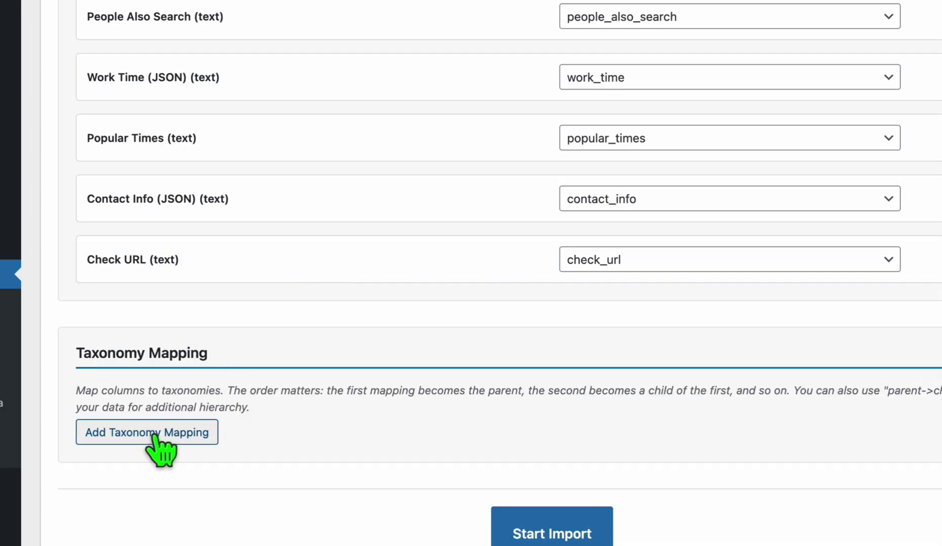
pyautogui.click(154, 433)
pyautogui.scroll(-1, 303, 378)
pyautogui.click(243, 387)
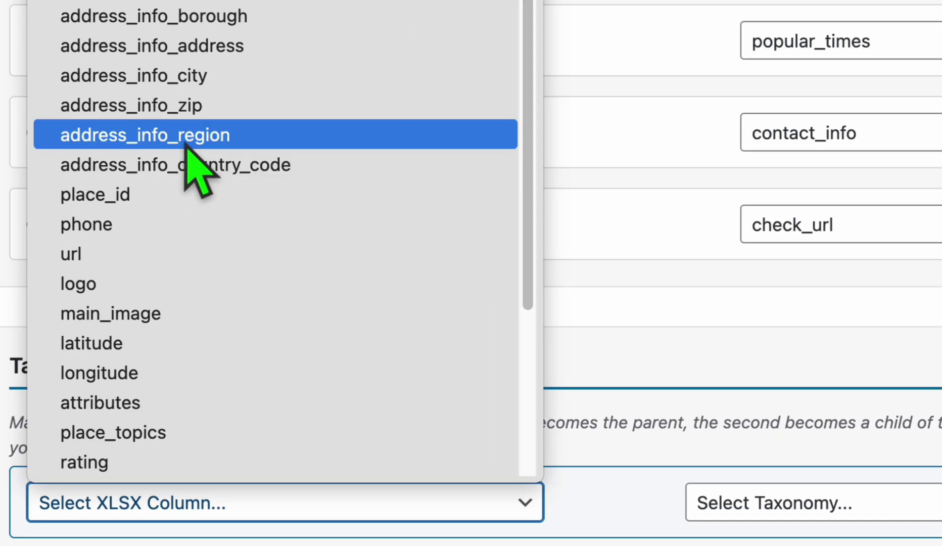
pyautogui.click(194, 149)
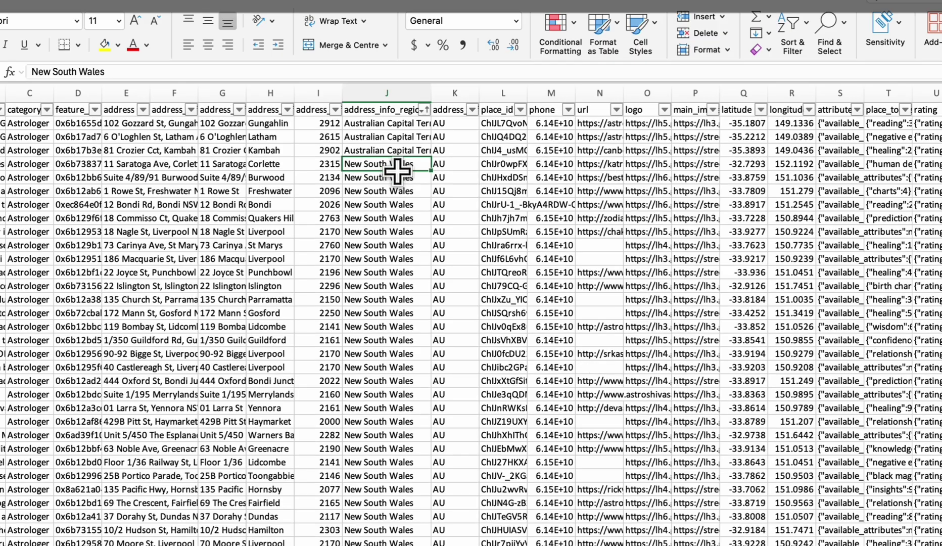
pyautogui.scroll(-2, 398, 172)
pyautogui.click(508, 436)
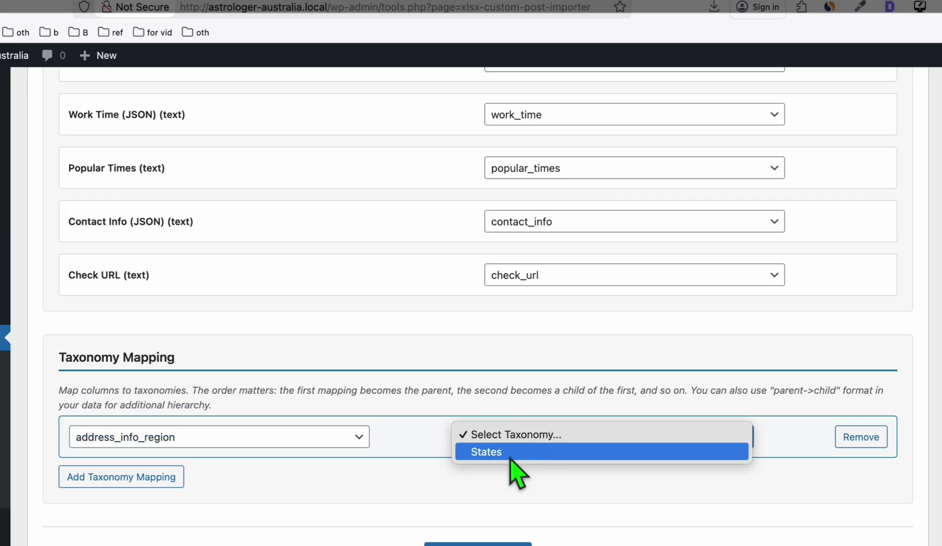
pyautogui.click(511, 452)
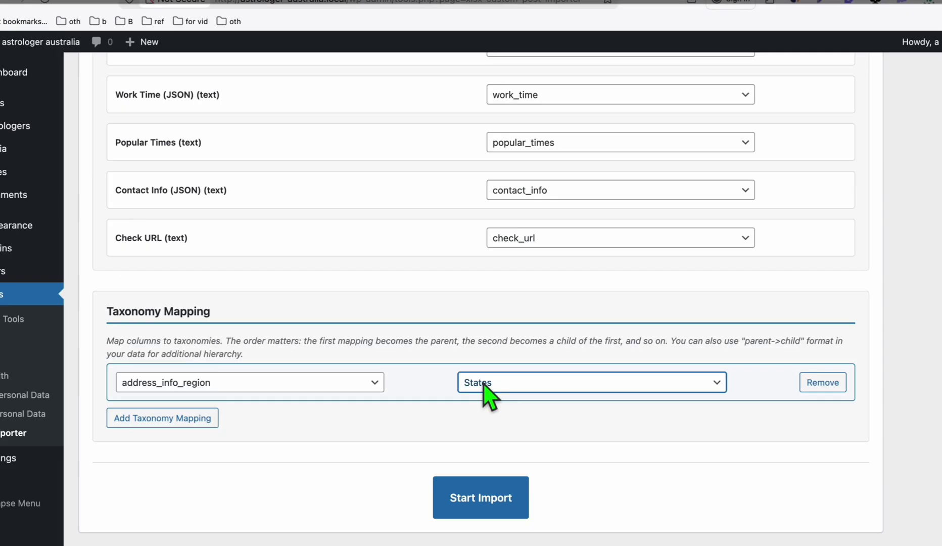
# Map address_info_city to States as a second taxonomy mapping and start the import
pyautogui.click(101, 476)
pyautogui.click(194, 438)
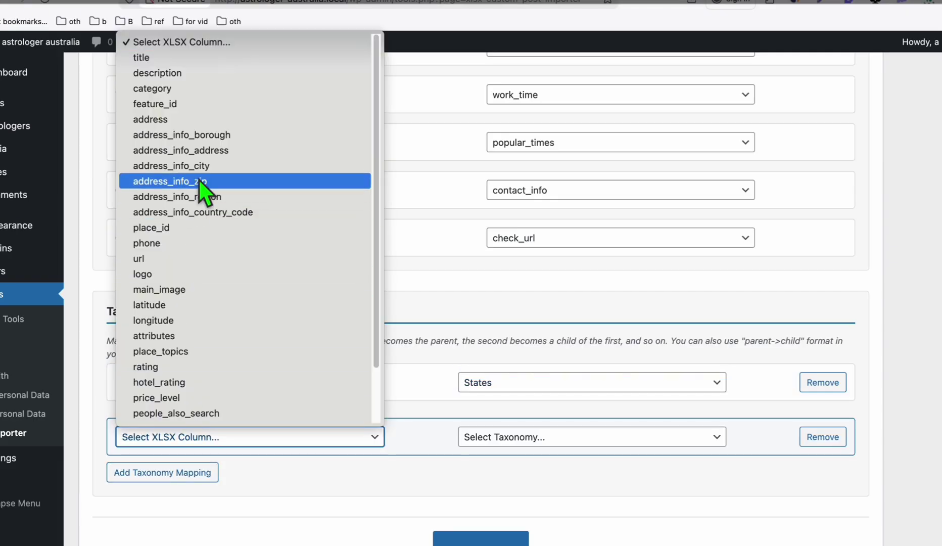
pyautogui.click(215, 163)
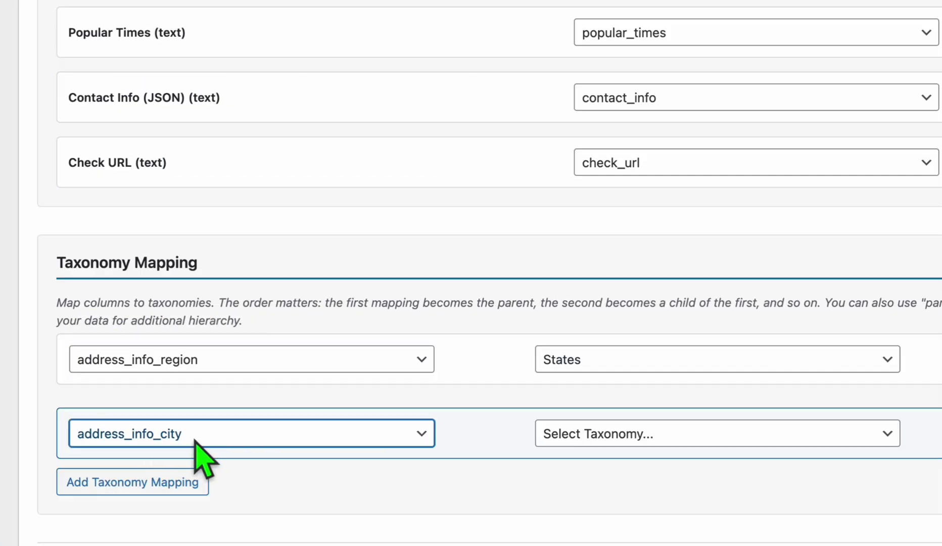
pyautogui.click(495, 442)
pyautogui.click(588, 451)
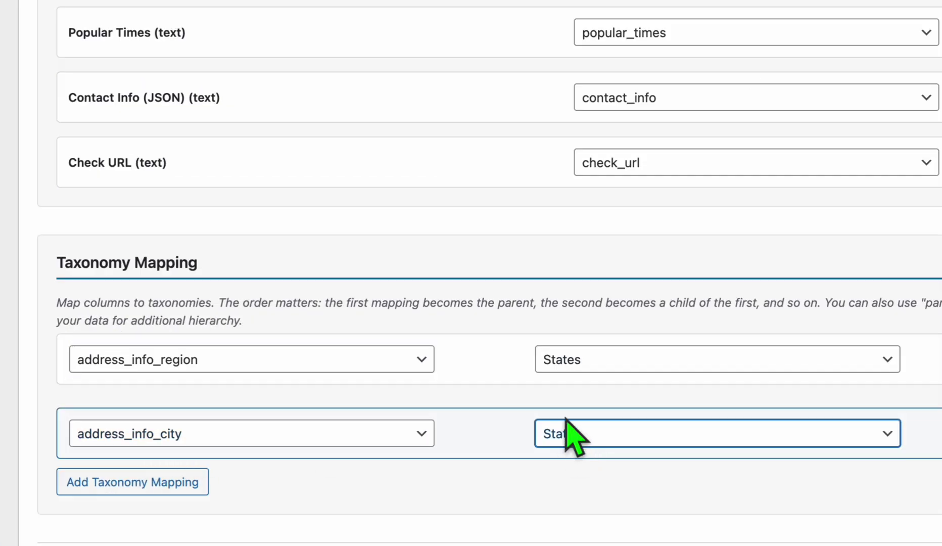
pyautogui.scroll(-1, 536, 487)
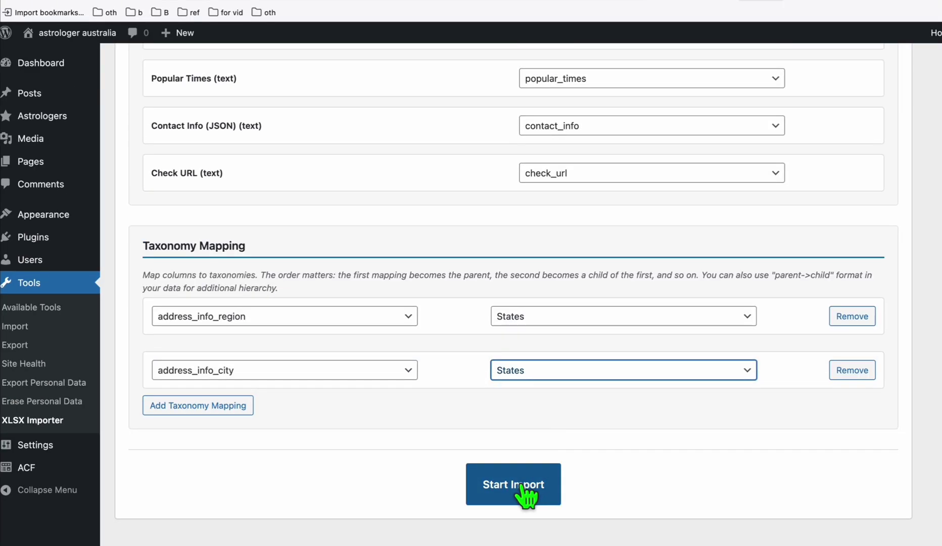
pyautogui.click(521, 484)
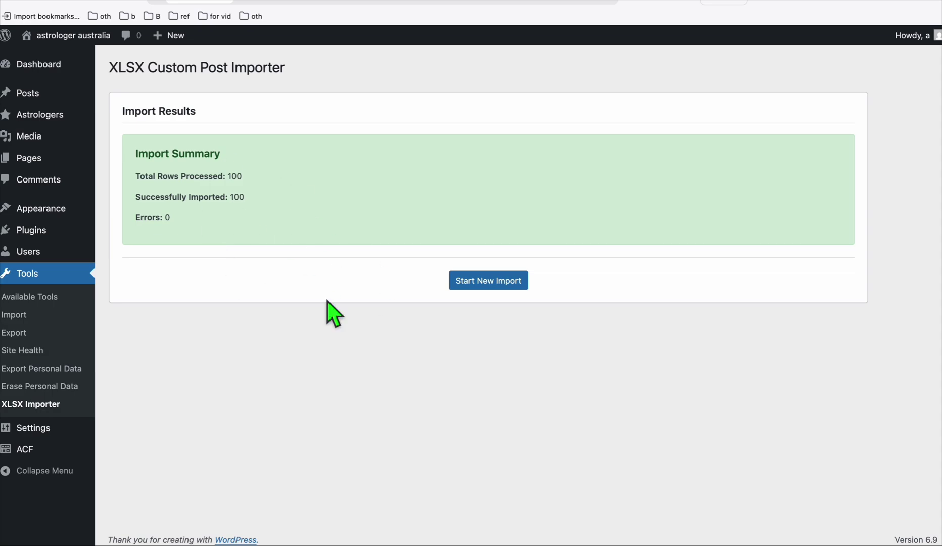
# Visit the astrologer australia site's public homepage from the admin bar's Visit Site link
pyautogui.moveTo(85, 42)
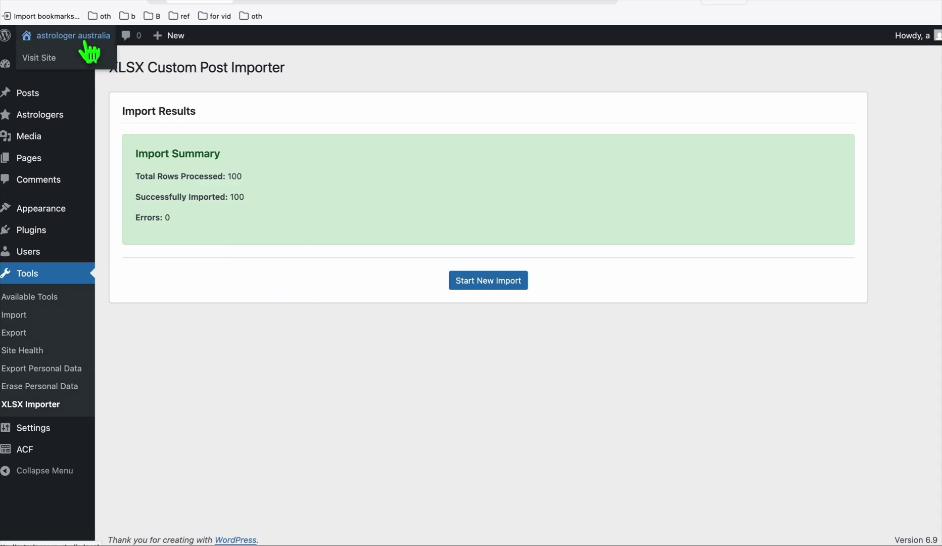
pyautogui.click(79, 60)
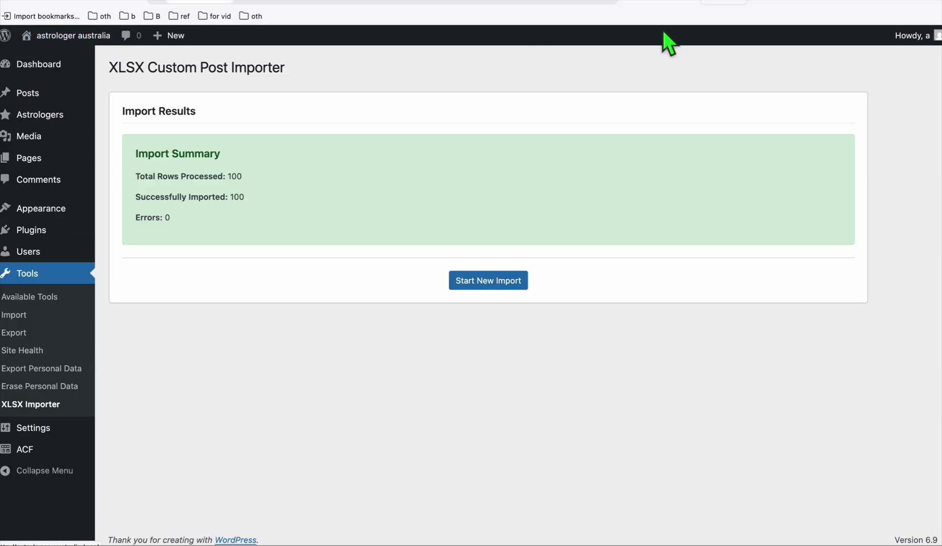
pyautogui.scroll(-8, 616, 197)
# Compare the homepage with the Reiki Therapists site, then return to the astrologer site
pyautogui.scroll(8, 607, 229)
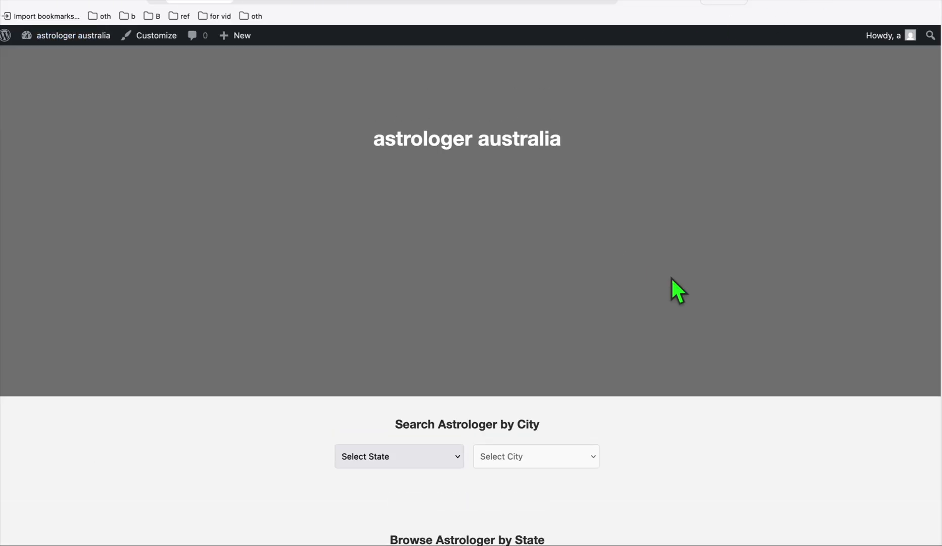
pyautogui.scroll(-4, 441, 251)
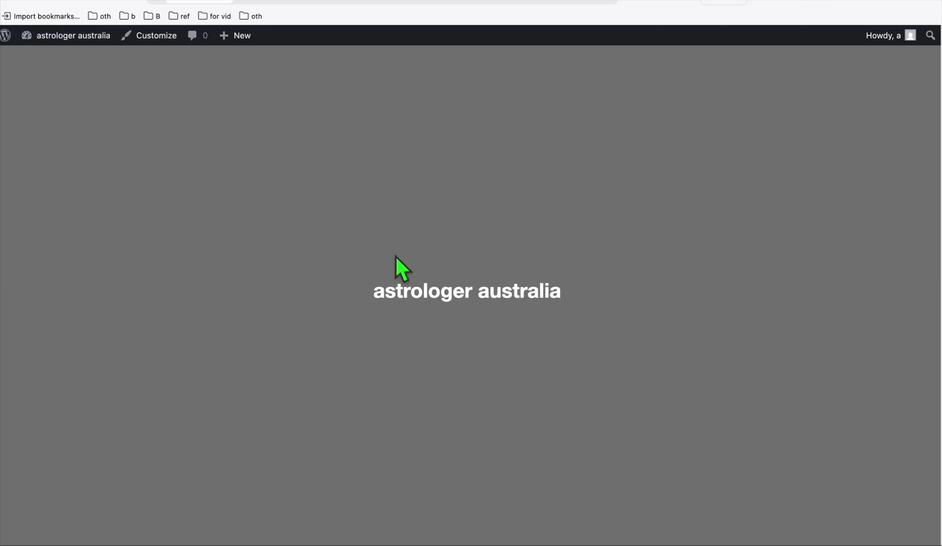
pyautogui.hotkey('ctrl', 'Tab')
pyautogui.scroll(-4, 490, 216)
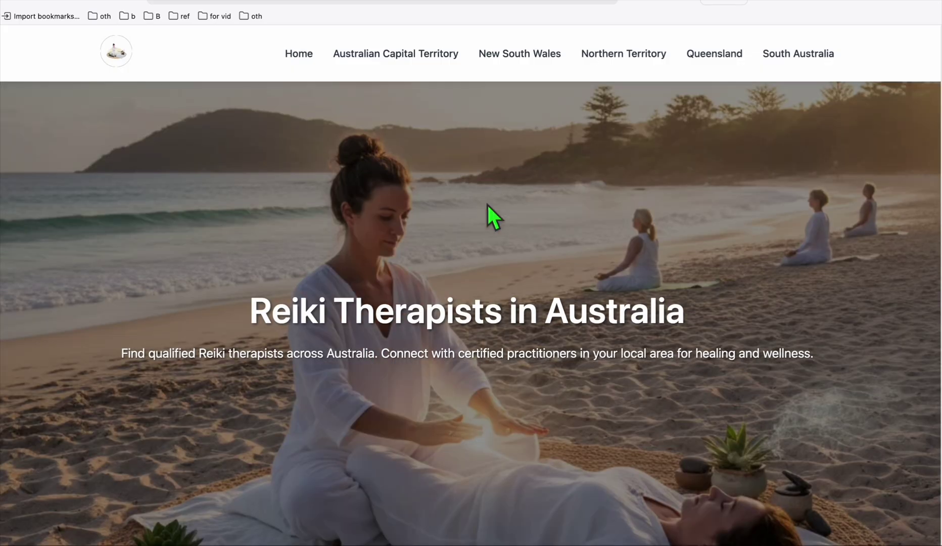
pyautogui.scroll(-6, 345, 230)
pyautogui.scroll(5, 351, 235)
pyautogui.hotkey('ctrl', 'Tab')
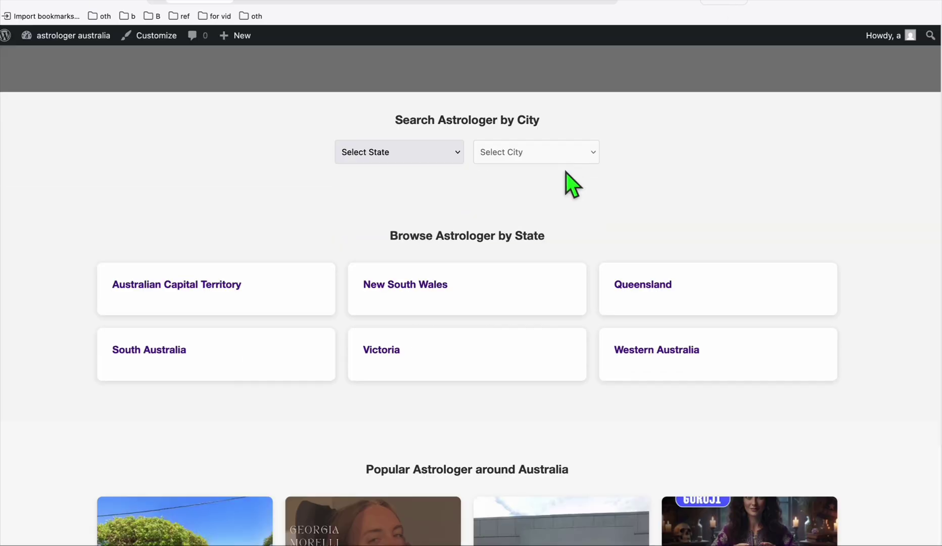
# Filter by Victoria in Select State and check the Victorian city list without choosing one
pyautogui.click(427, 154)
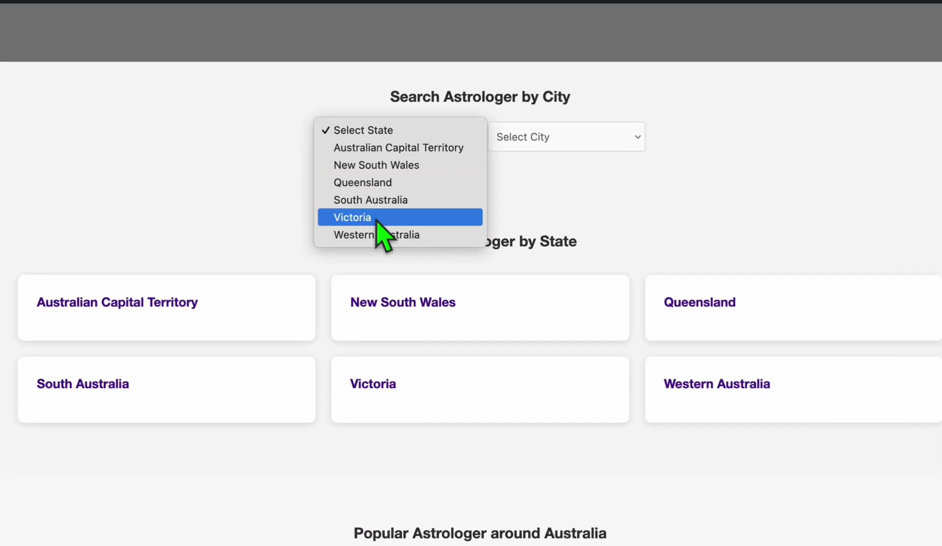
pyautogui.click(362, 221)
pyautogui.click(563, 136)
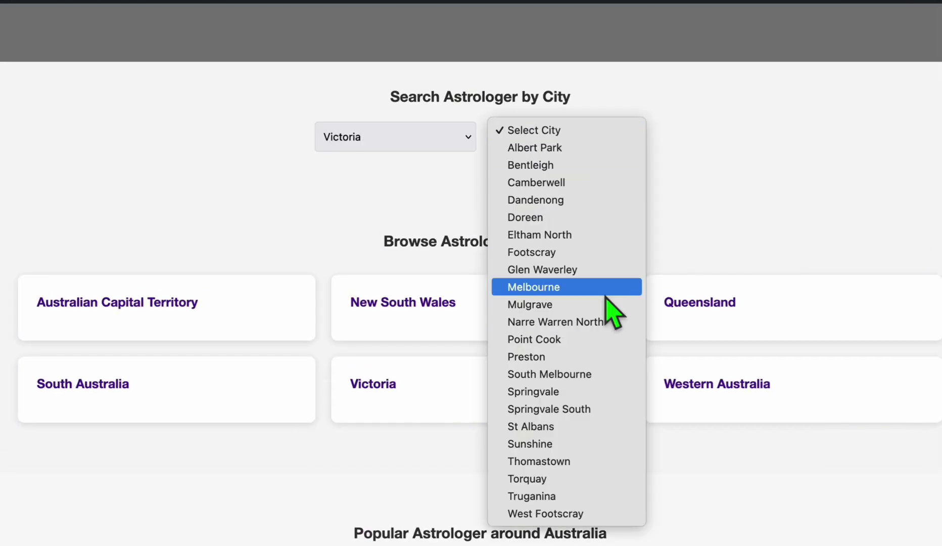
pyautogui.click(348, 160)
# Open the Sacred Harte Soul Care Centre listing from the Popular Astrologer cards and scroll through it
pyautogui.scroll(-3, 389, 195)
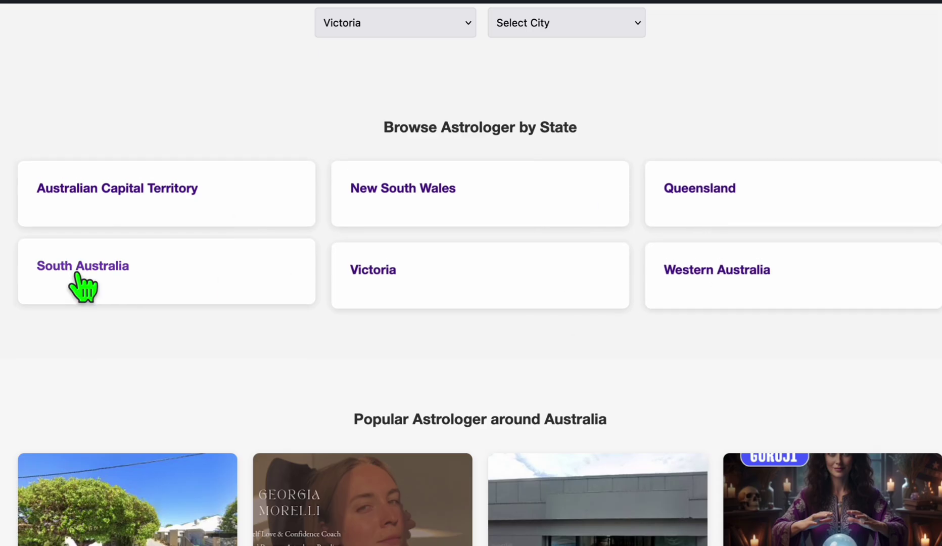
pyautogui.scroll(-8, 514, 158)
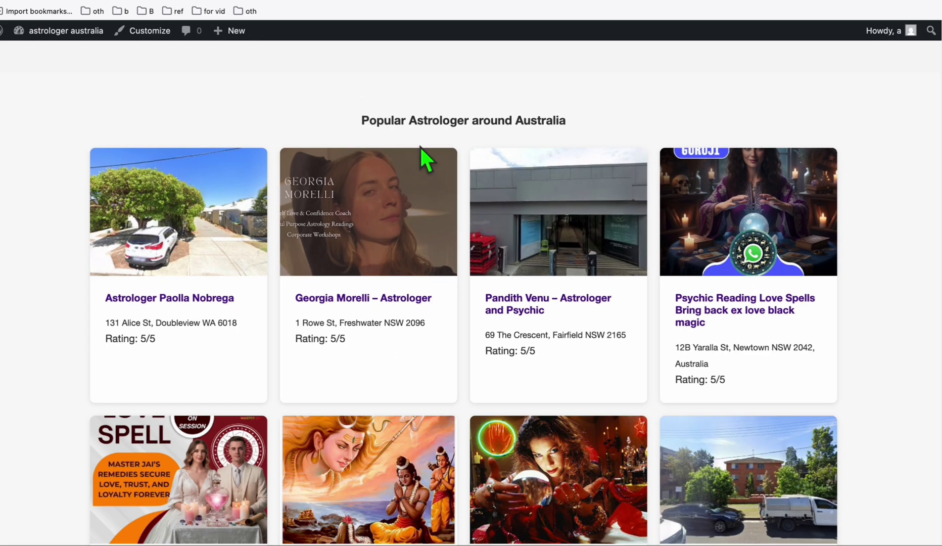
pyautogui.scroll(-12, 420, 147)
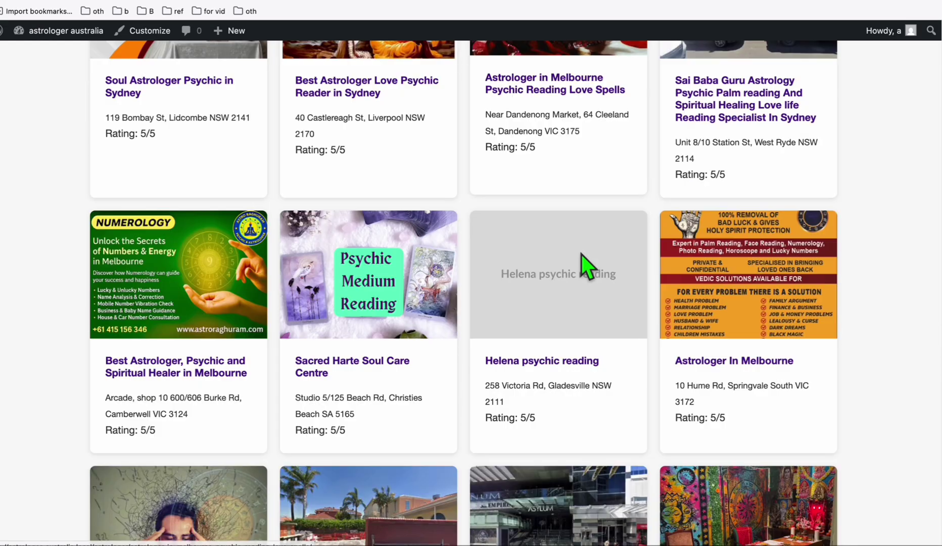
pyautogui.scroll(-4, 410, 248)
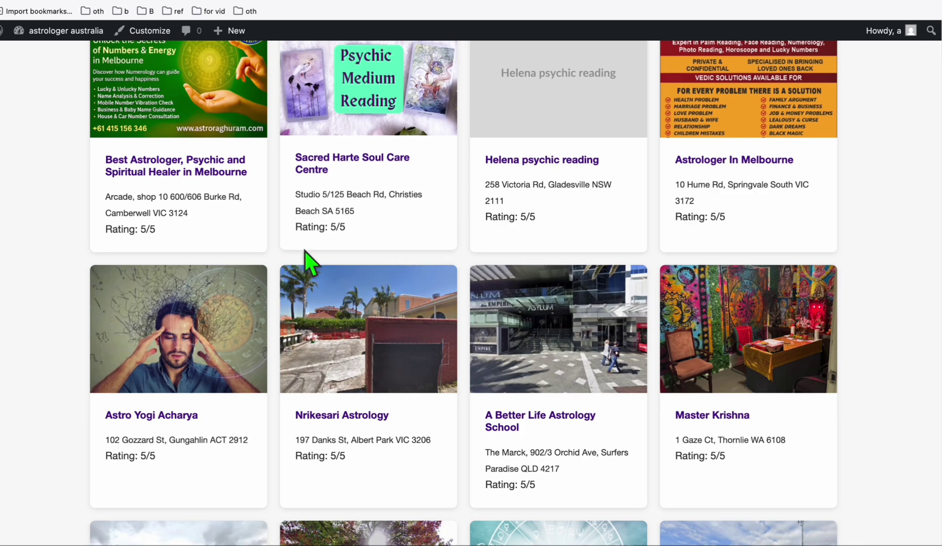
pyautogui.scroll(1, 282, 248)
pyautogui.scroll(2, 328, 262)
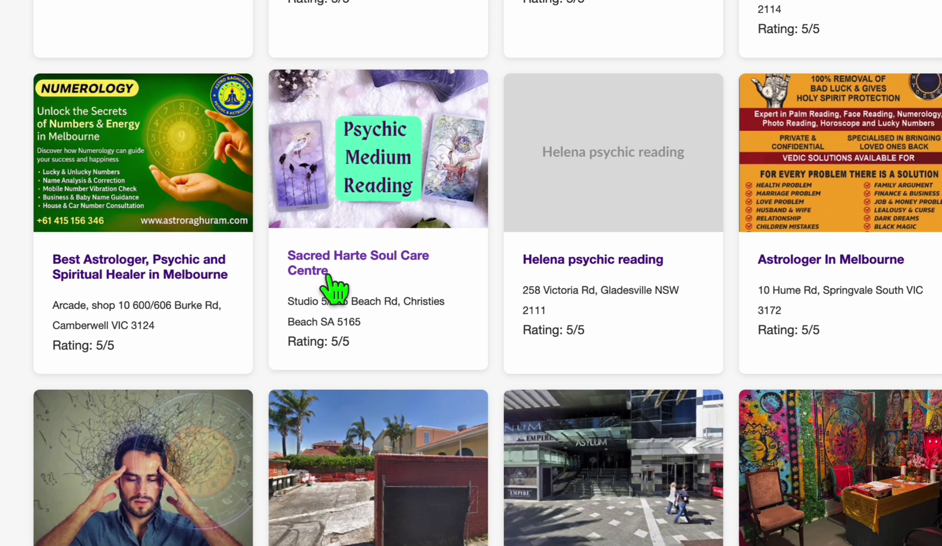
pyautogui.click(317, 270)
pyautogui.scroll(-3, 173, 180)
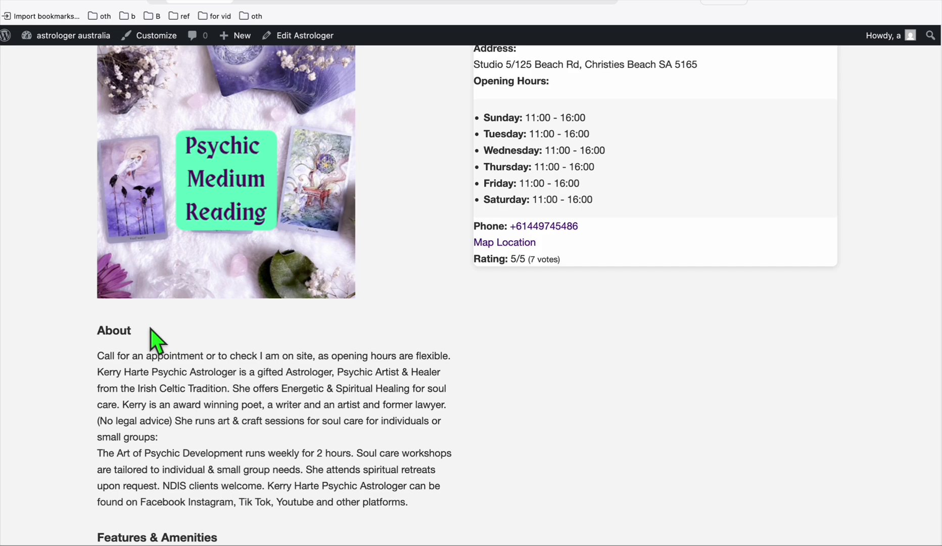
pyautogui.scroll(-2, 151, 329)
pyautogui.scroll(-5, 151, 329)
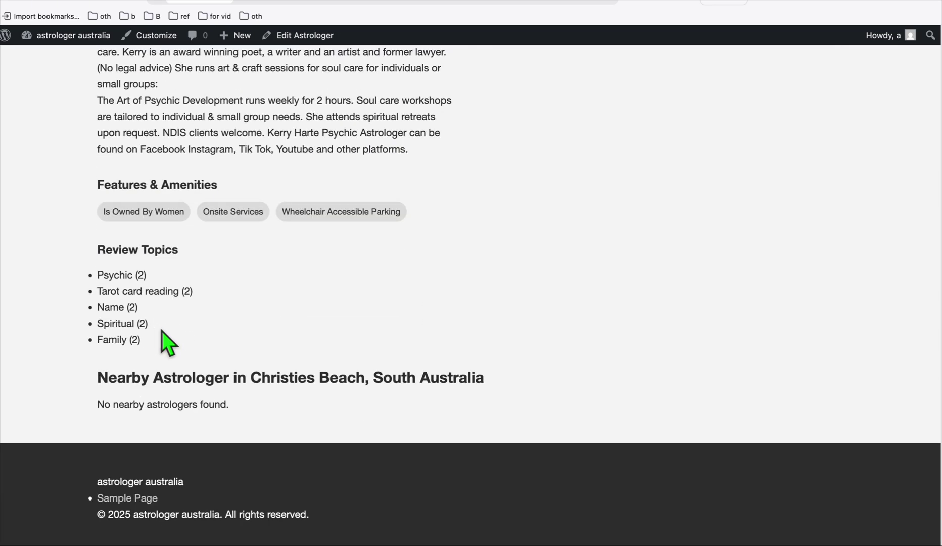
pyautogui.scroll(10, 164, 335)
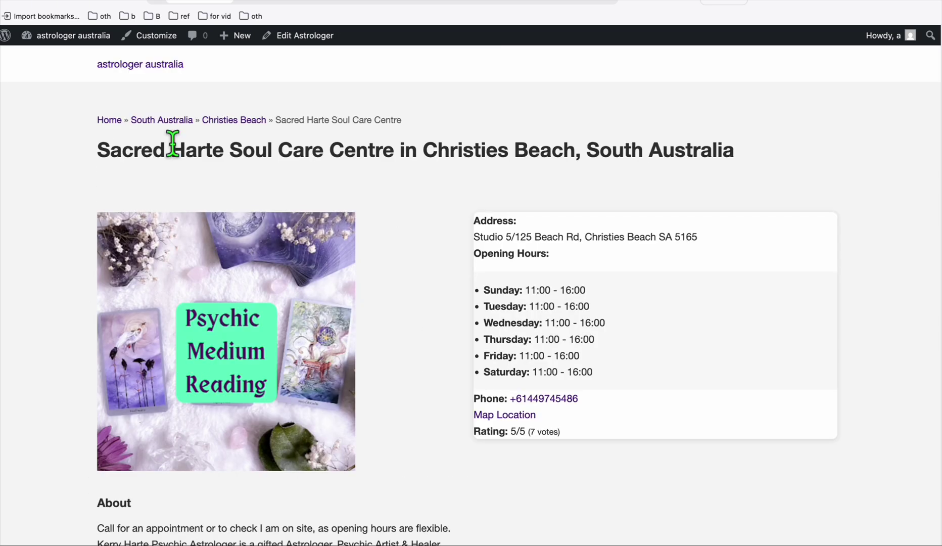
# In VS Code, show Kilo Code's finished theme task with its next-steps to-do list
pyautogui.press('super+Tab')
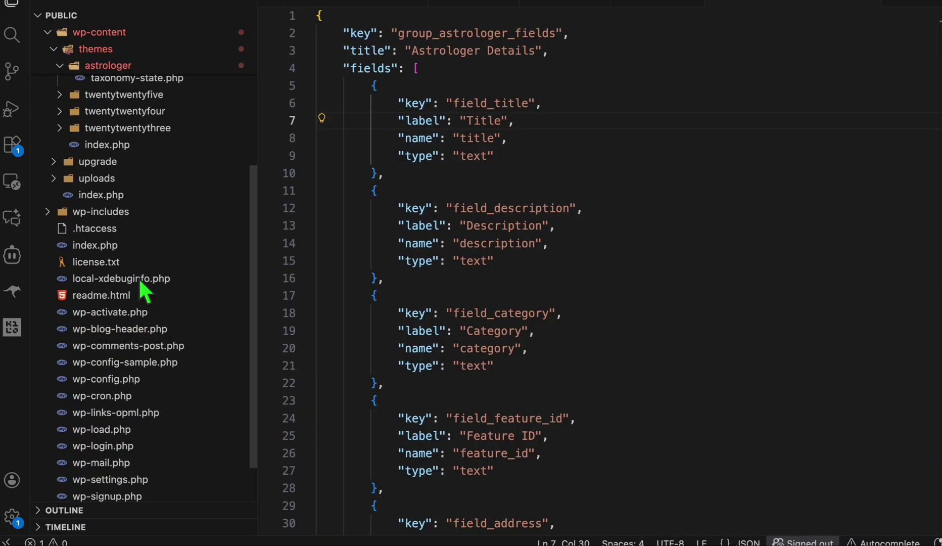
pyautogui.scroll(-3, 145, 234)
pyautogui.click(12, 328)
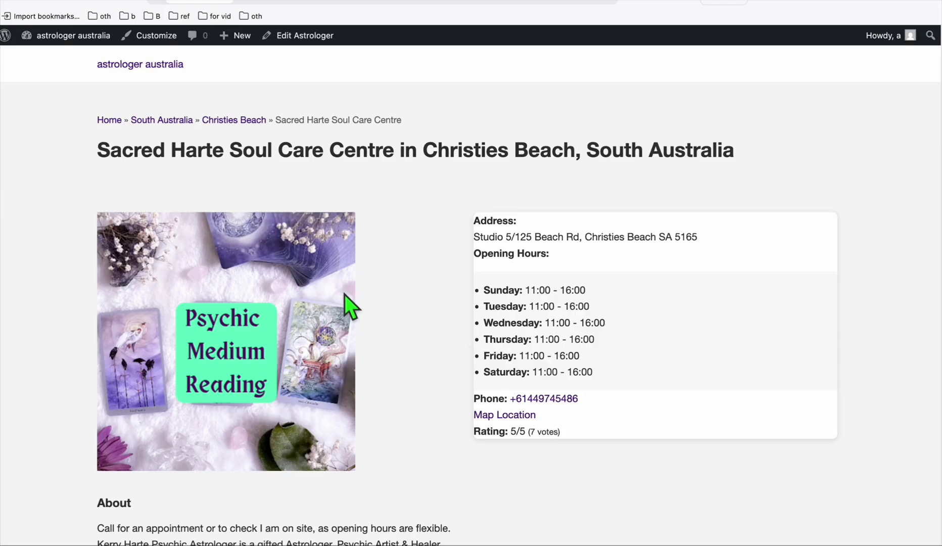
# Scroll down through the Sacred Harte listing page and back up to the top
pyautogui.scroll(-3, 345, 294)
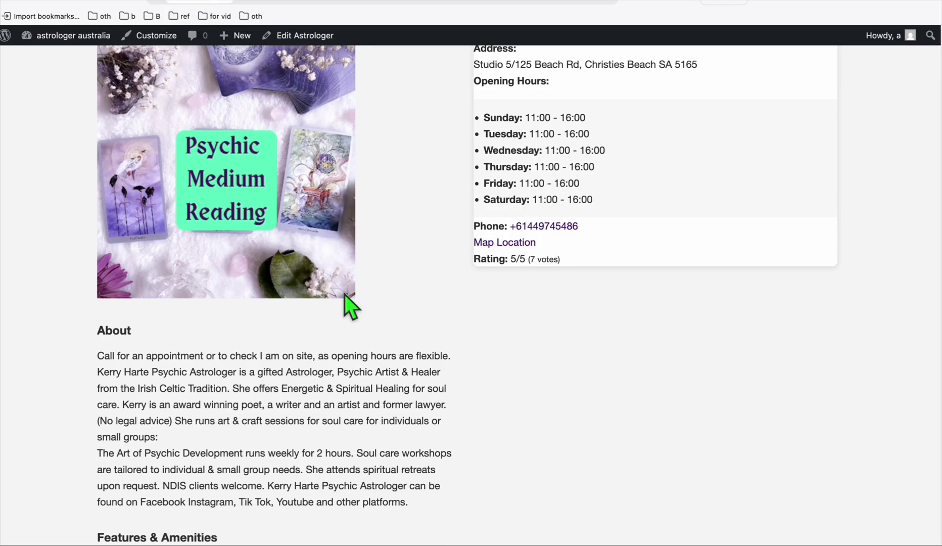
pyautogui.scroll(-2, 345, 295)
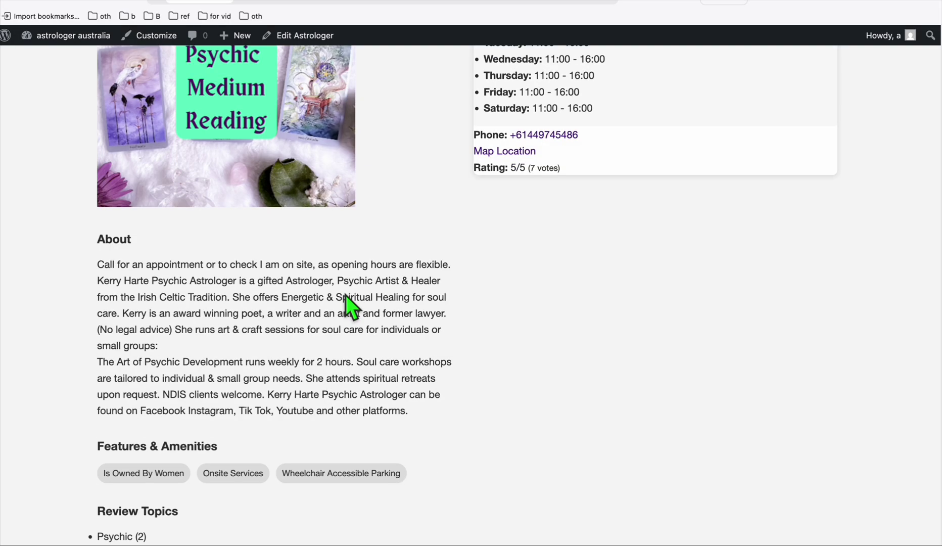
pyautogui.scroll(-3, 353, 310)
pyautogui.scroll(5, 373, 323)
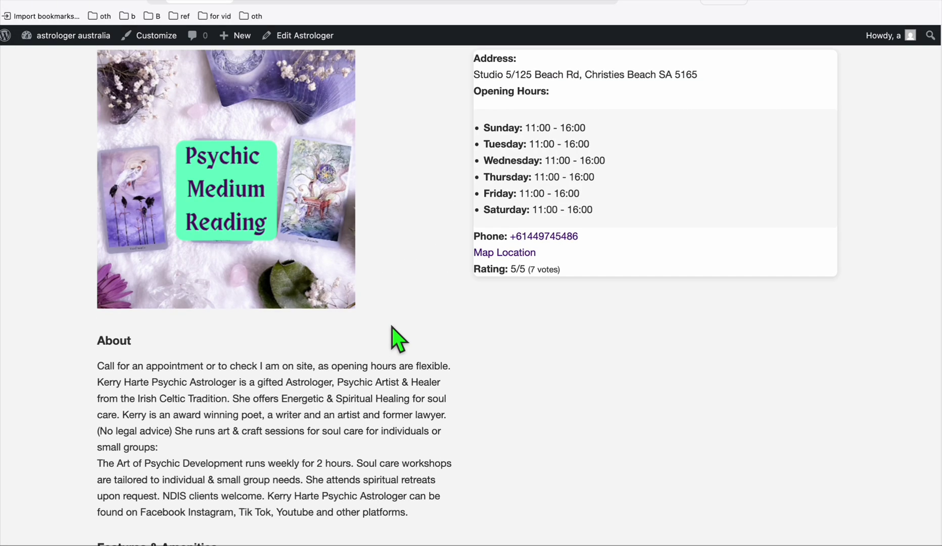
pyautogui.scroll(3, 391, 327)
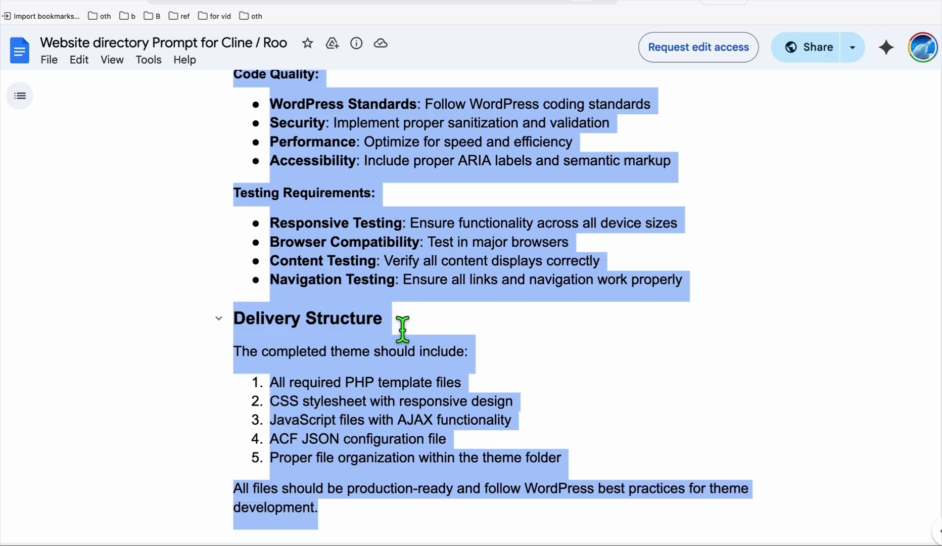
pyautogui.scroll(15, 402, 329)
pyautogui.scroll(5, 435, 300)
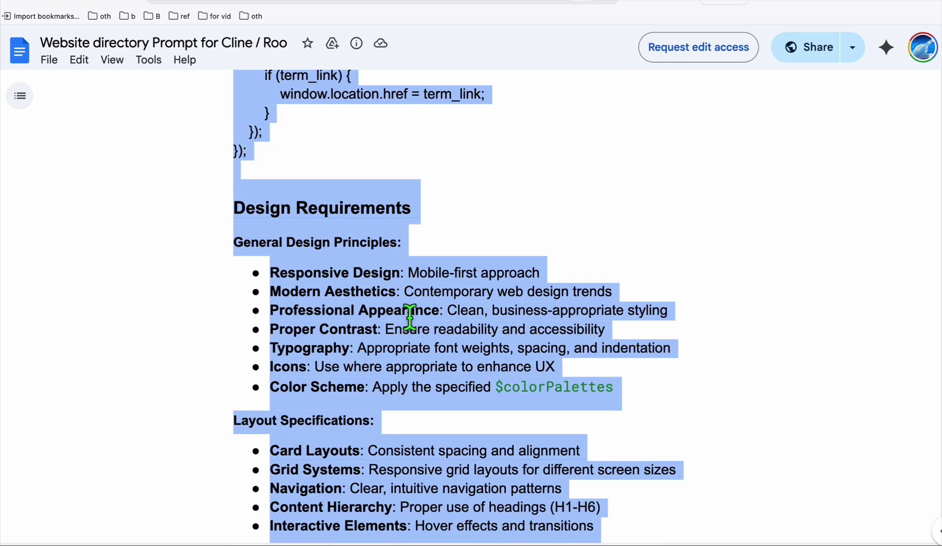
# Open The Intuitive Alchemist's listing from the Reiki directory's Popular Reiki Therapists section
pyautogui.click(295, 4)
pyautogui.scroll(-15, 519, 242)
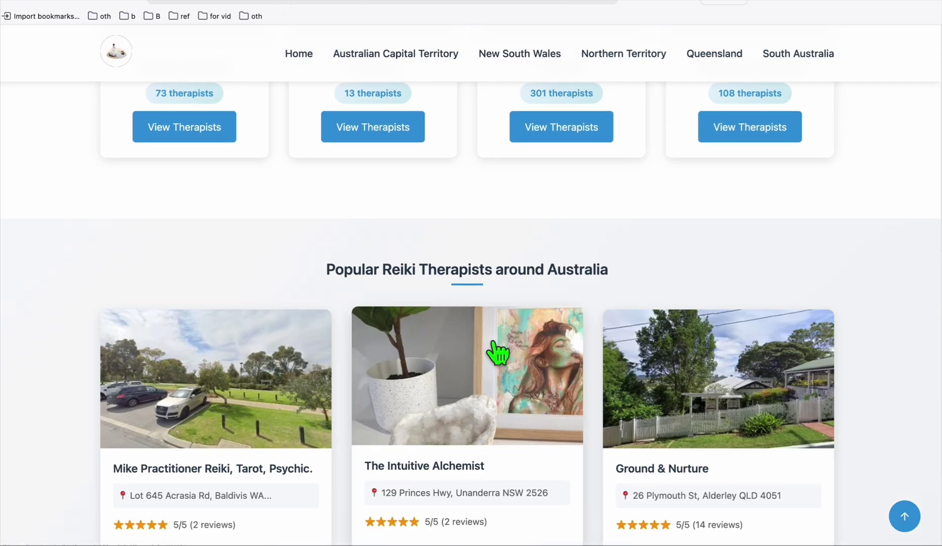
pyautogui.scroll(-3, 497, 349)
pyautogui.click(424, 306)
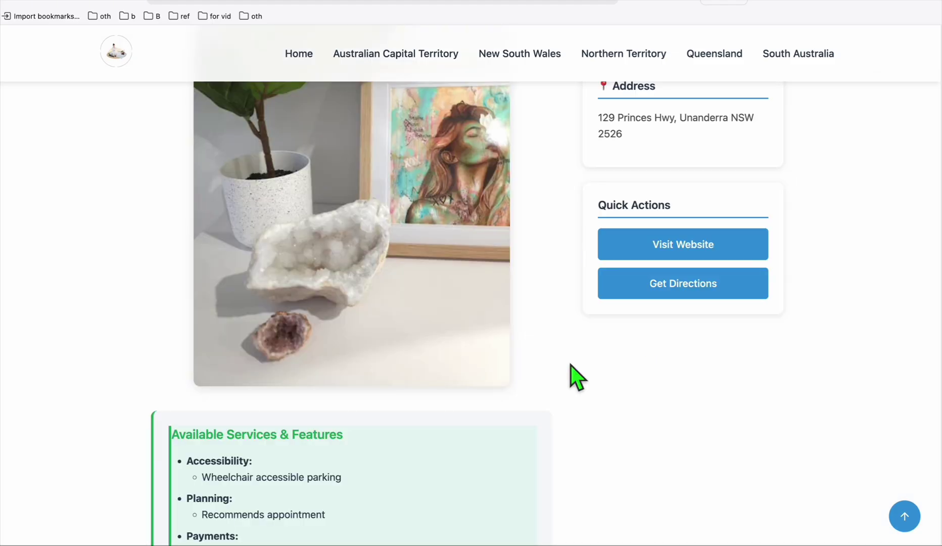
# Return to the astrologer listing and open the South Australia state page via the breadcrumb
pyautogui.click(809, 7)
pyautogui.scroll(10, 629, 329)
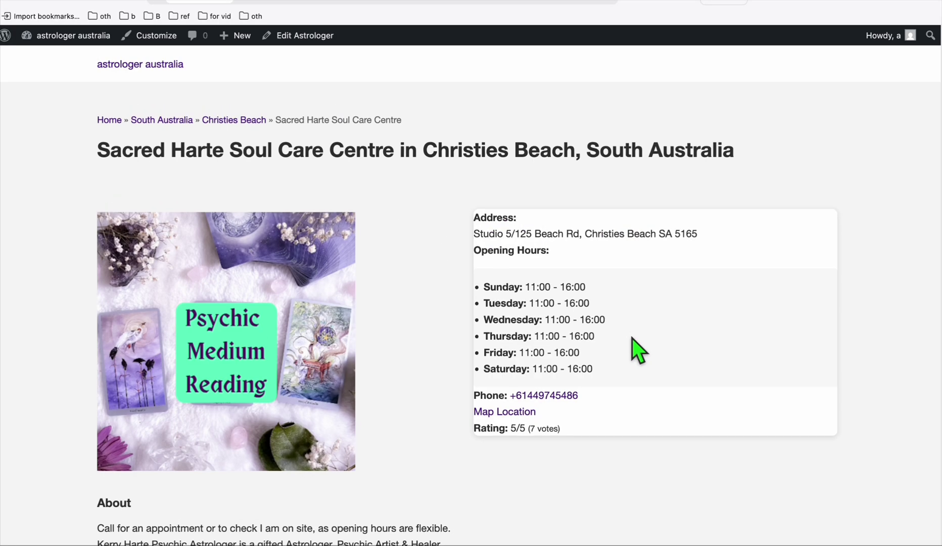
pyautogui.scroll(-3, 399, 281)
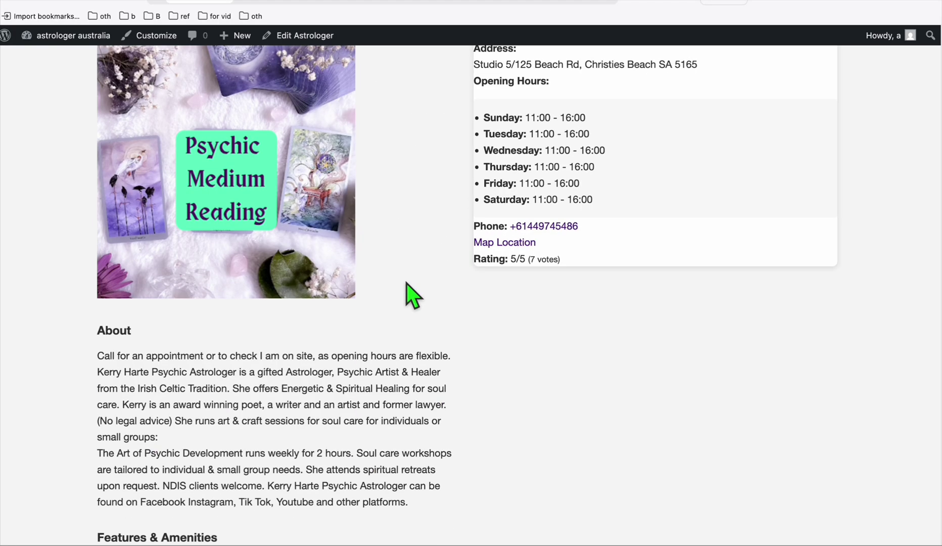
pyautogui.scroll(3, 384, 298)
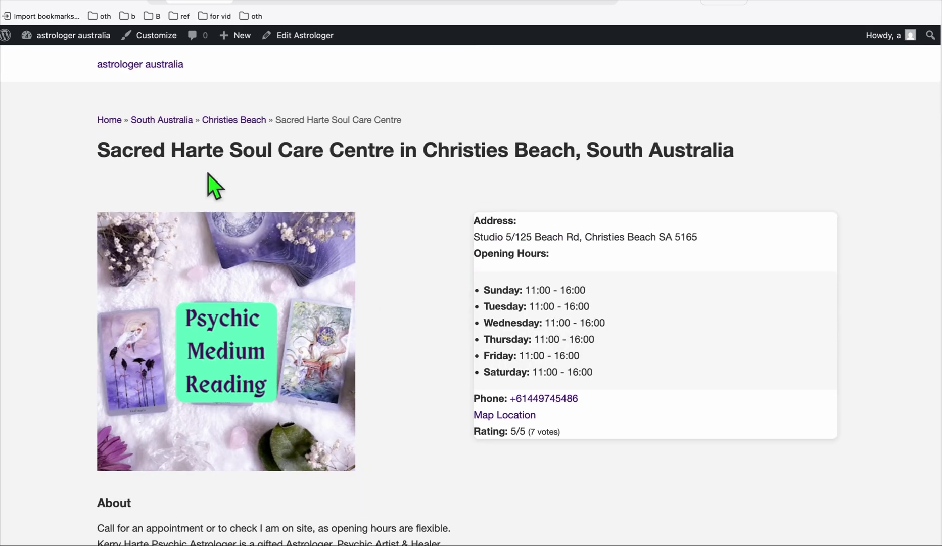
pyautogui.click(155, 120)
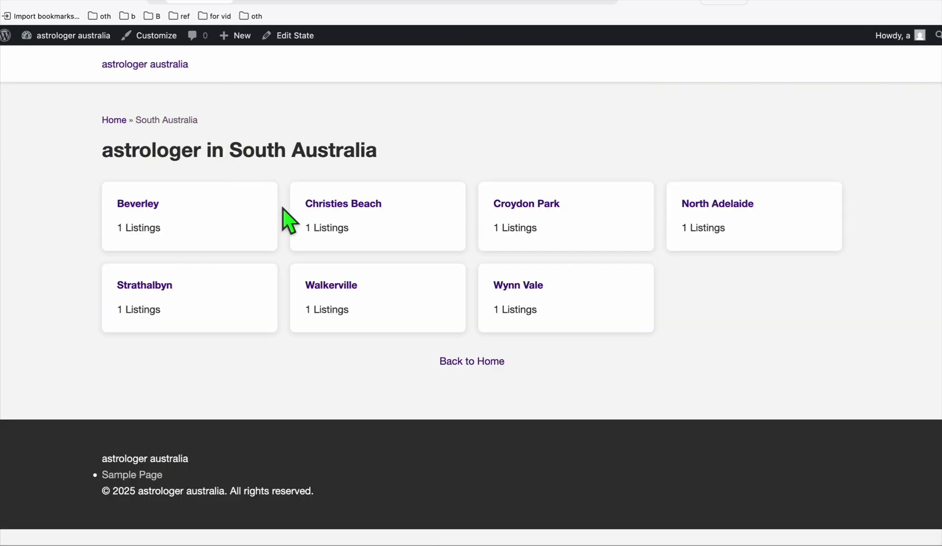
# Go back to the home page and open the SHIVA SHAKTHI ASTROLOGY listing in Dandenong, Victoria
pyautogui.click(145, 64)
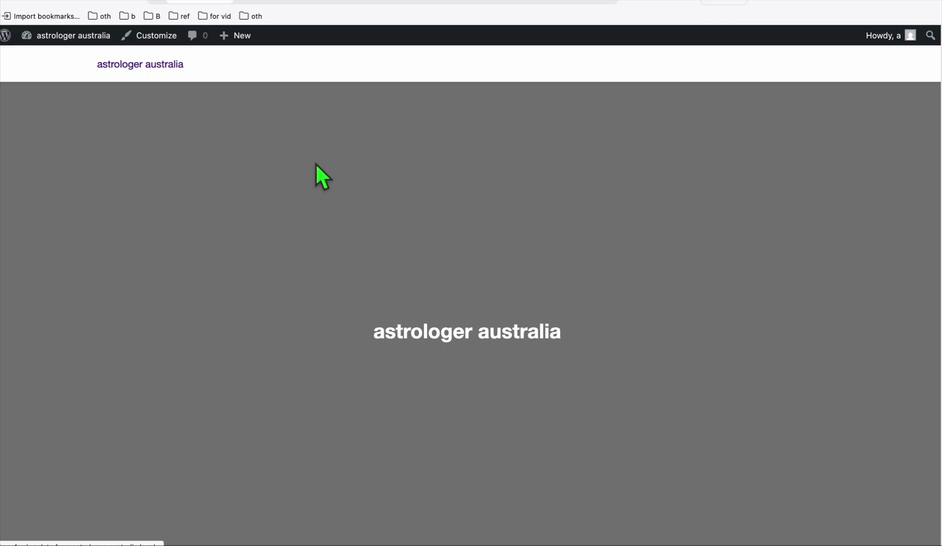
pyautogui.scroll(-5, 354, 227)
pyautogui.click(723, 311)
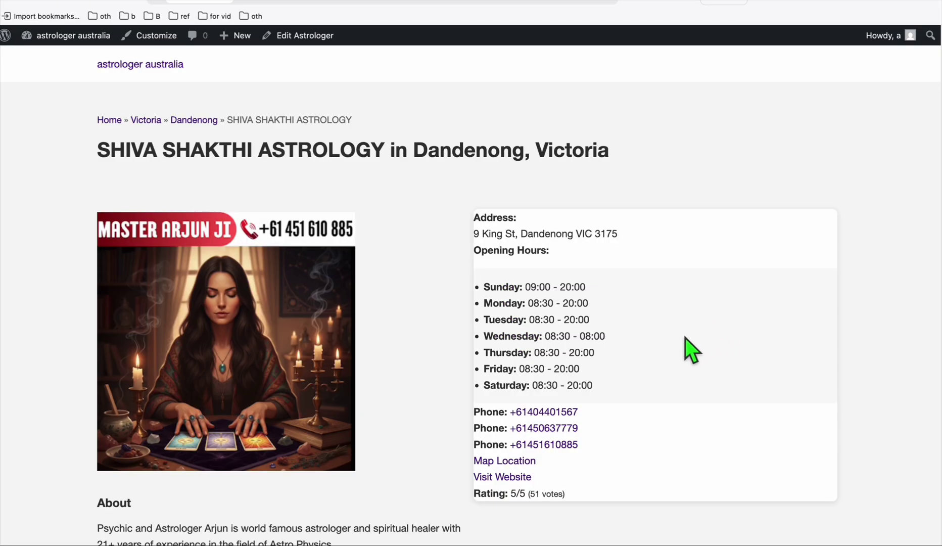
pyautogui.scroll(-10, 680, 343)
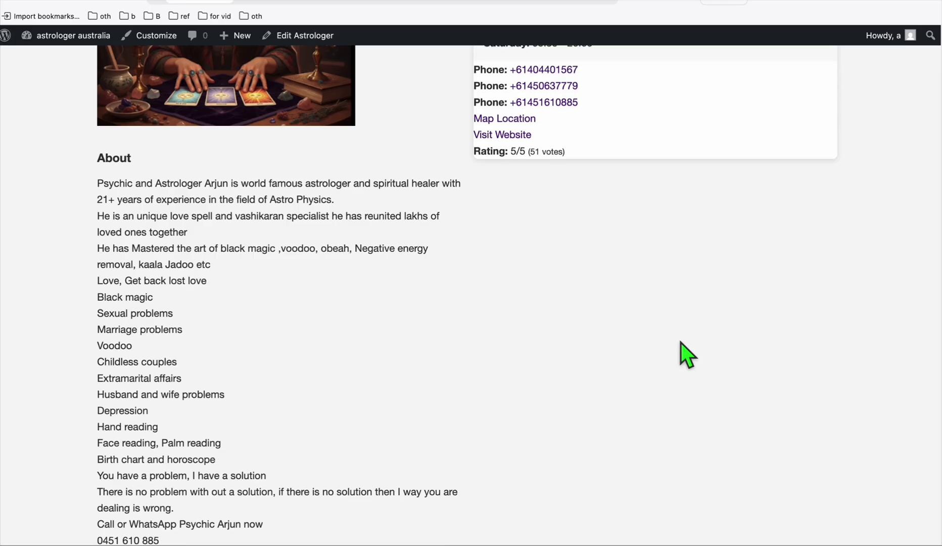